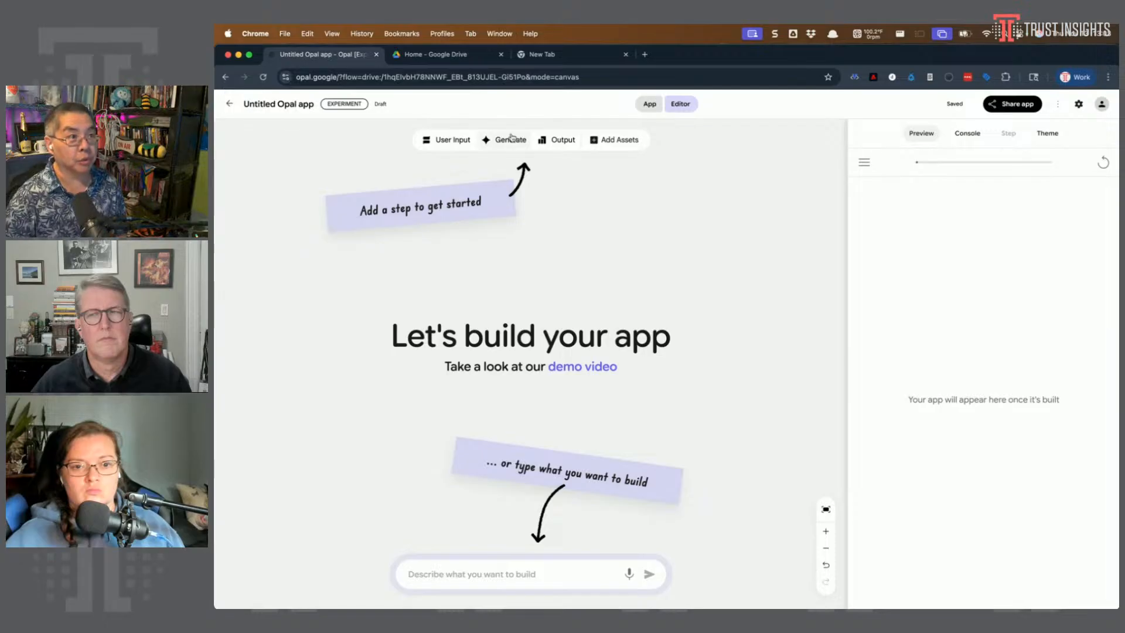
Add a User Input step to the canvas and place it on the left side of the workflow
click(437, 145)
drag(522, 344, 331, 293)
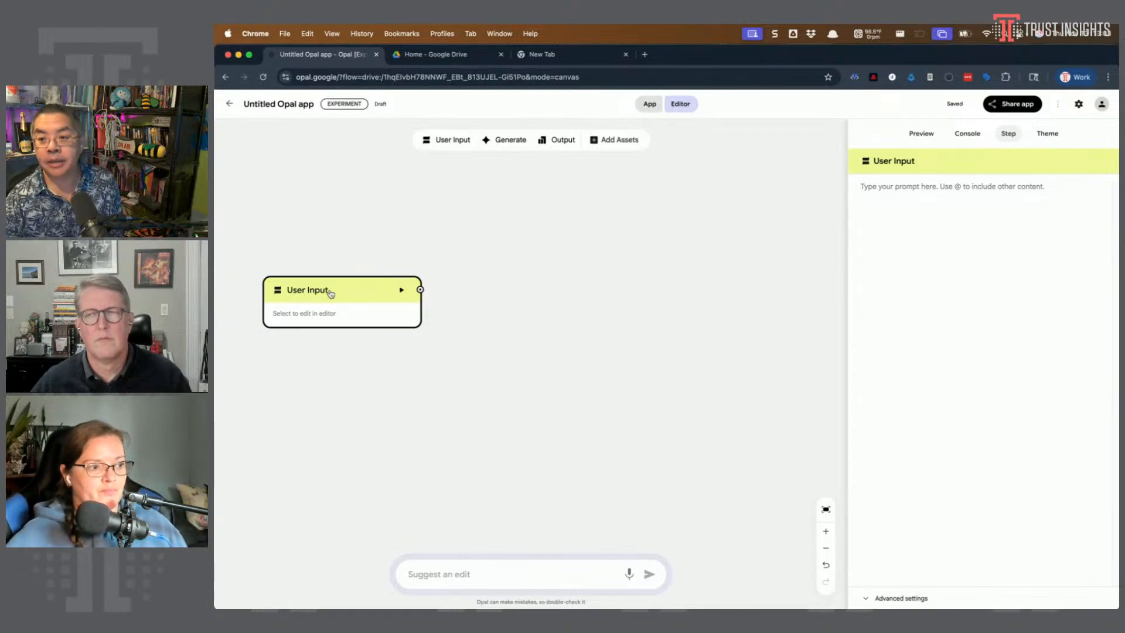
click(482, 231)
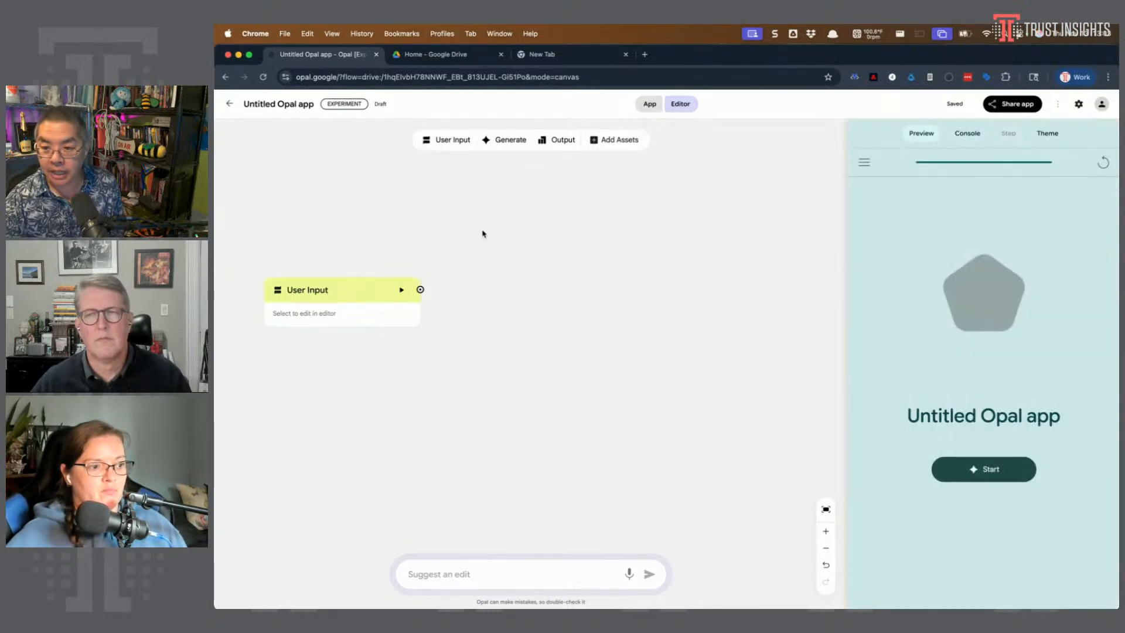
Add a Generate step up and to the right of the User Input step and review its available models
click(507, 143)
drag(570, 342, 563, 228)
click(904, 190)
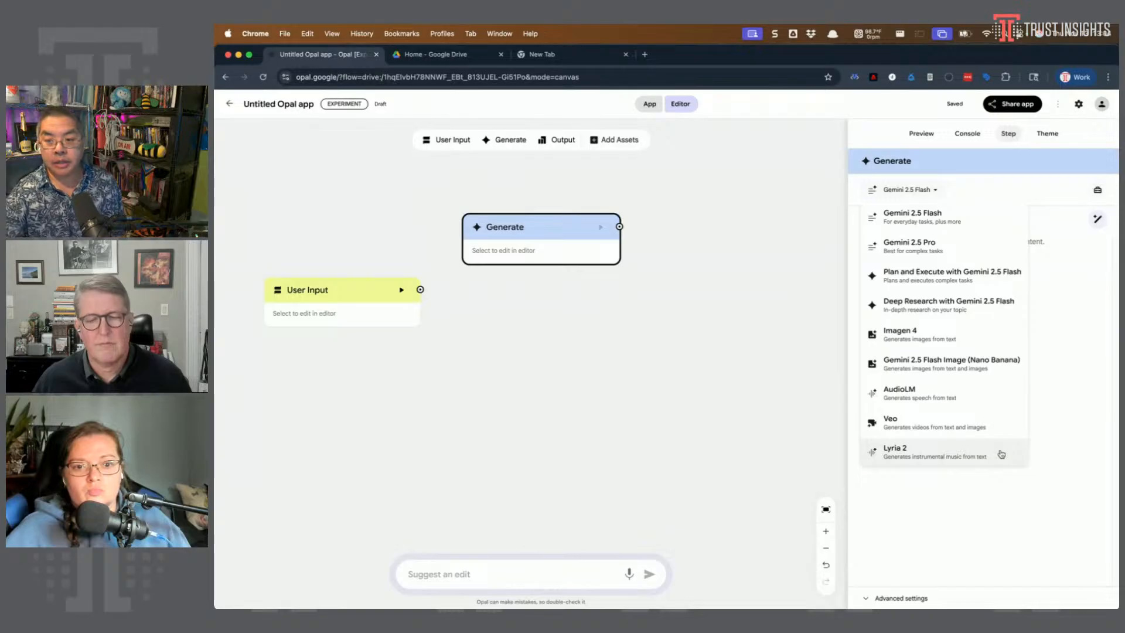
click(583, 298)
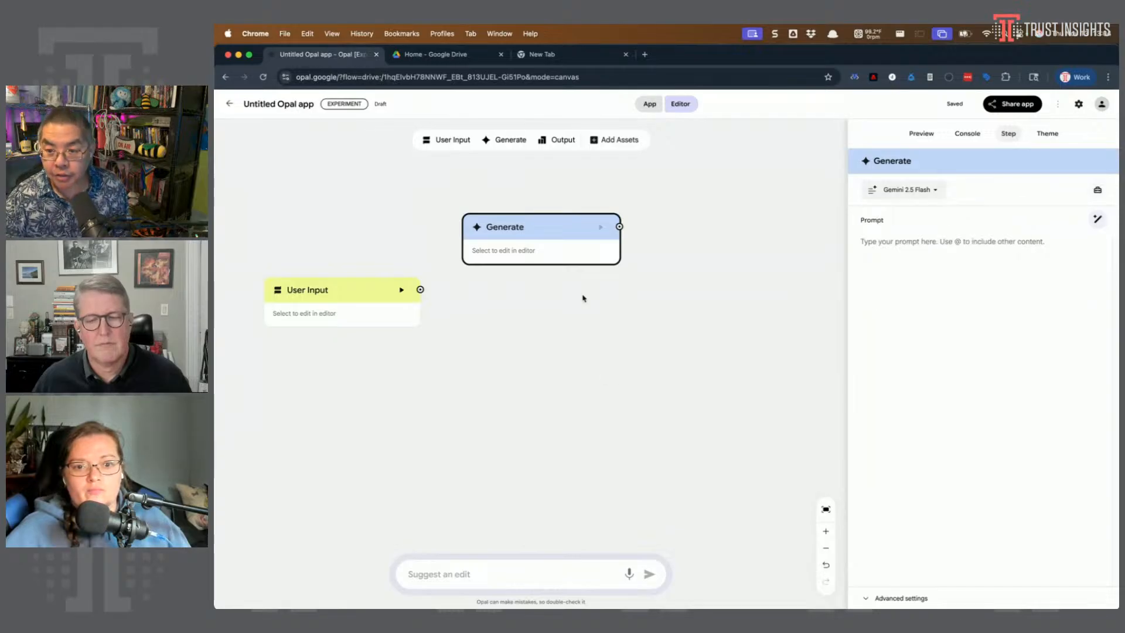
Add an Output step below the Generate step and look through its output format options
click(560, 142)
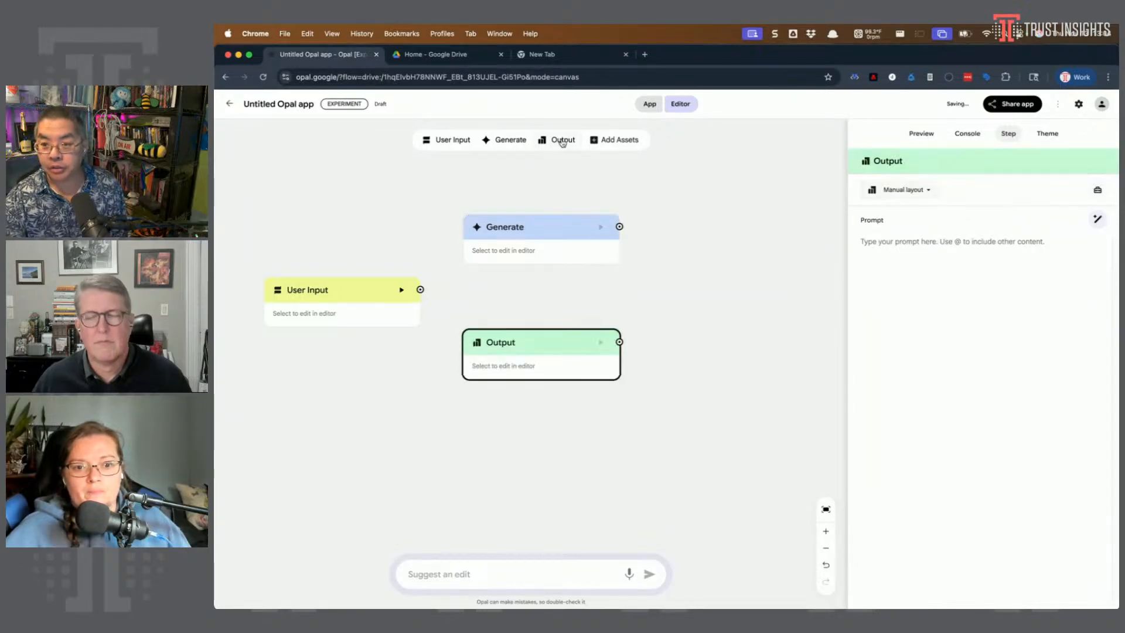
click(905, 191)
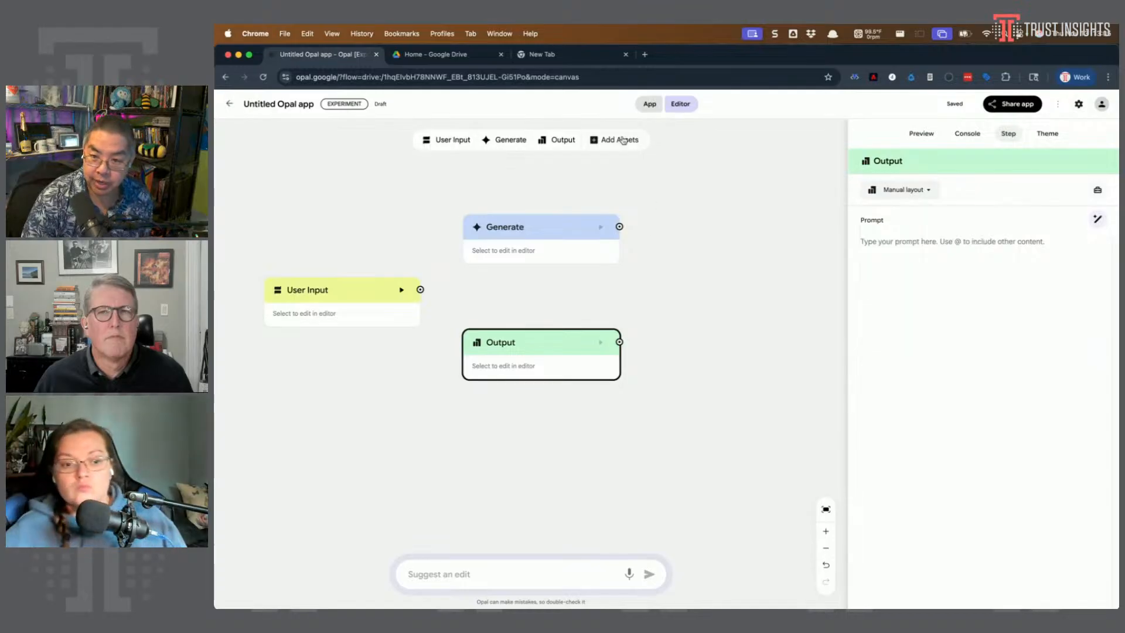
click(623, 139)
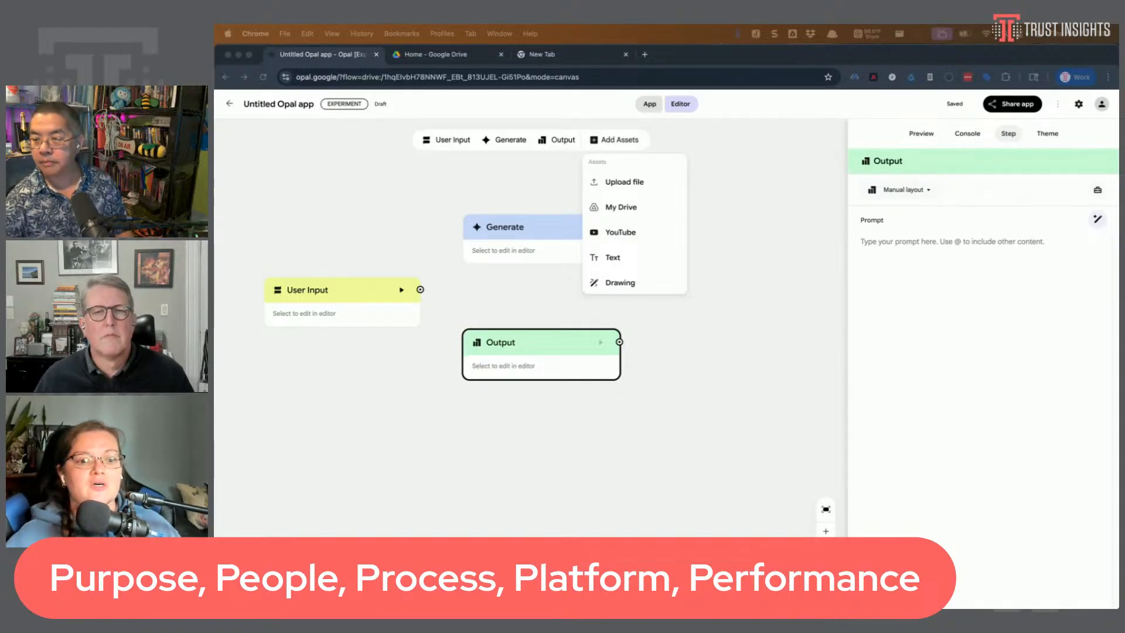
click(923, 189)
click(924, 190)
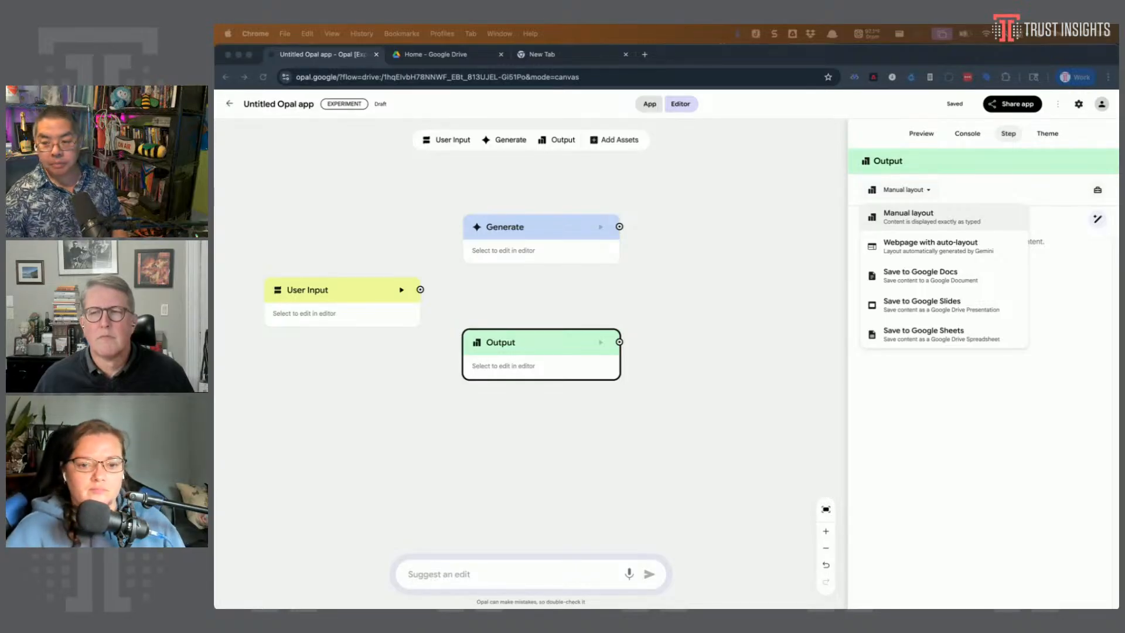
Switch to the prompt draft in BBEdit, set its text size to 24 and widen the window
key(super+Tab)
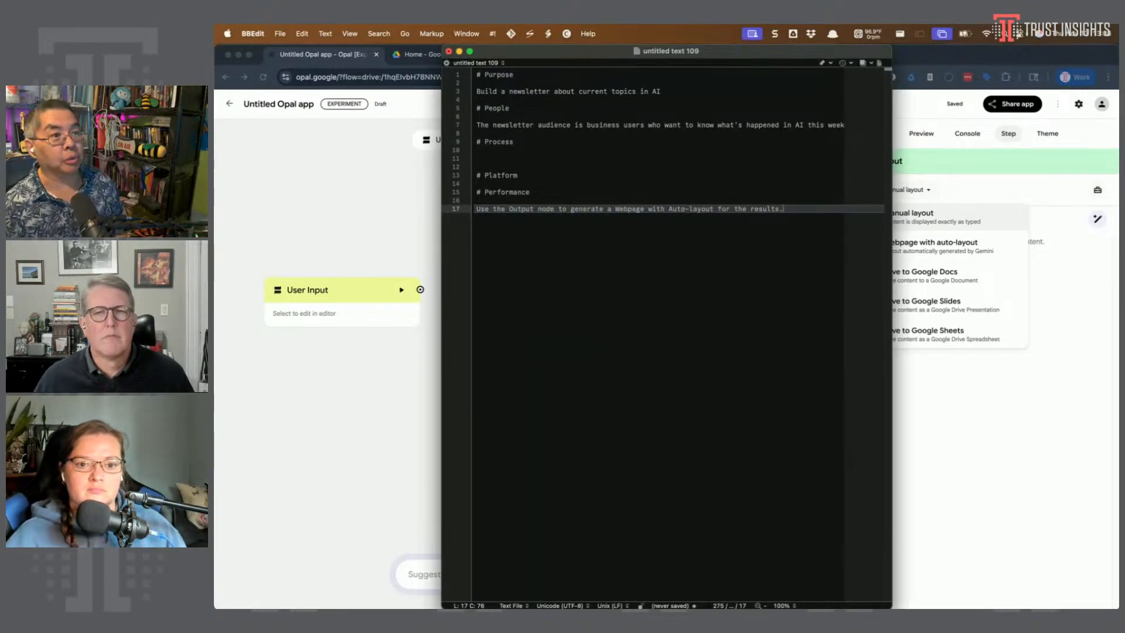
key(super+a)
key(super+t)
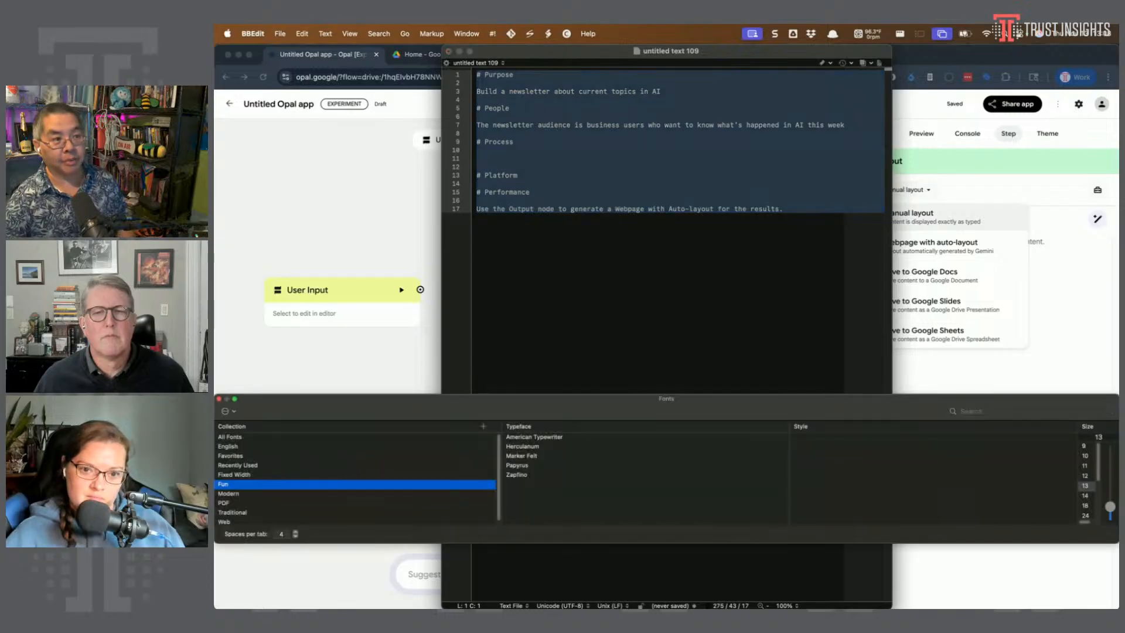
click(1086, 516)
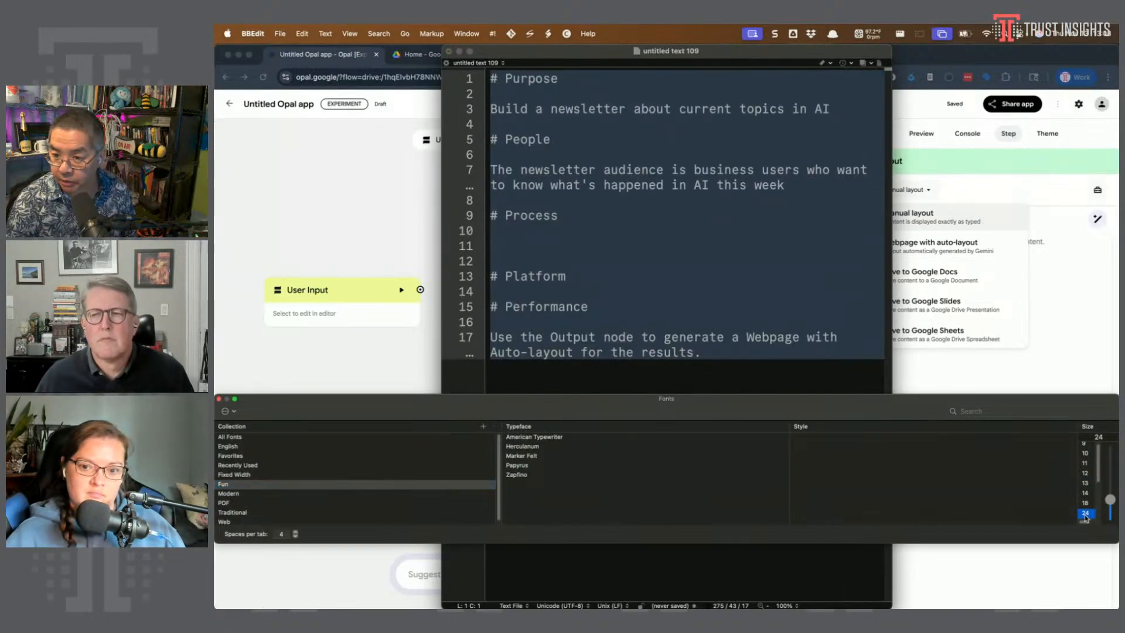
click(219, 399)
click(881, 232)
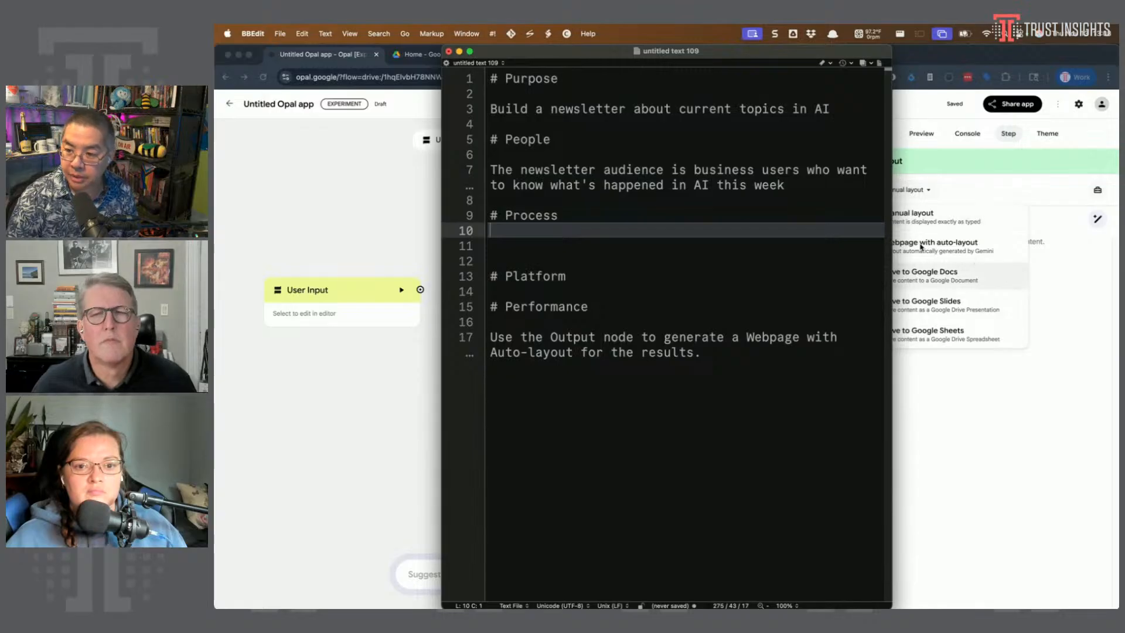
drag(892, 233, 966, 233)
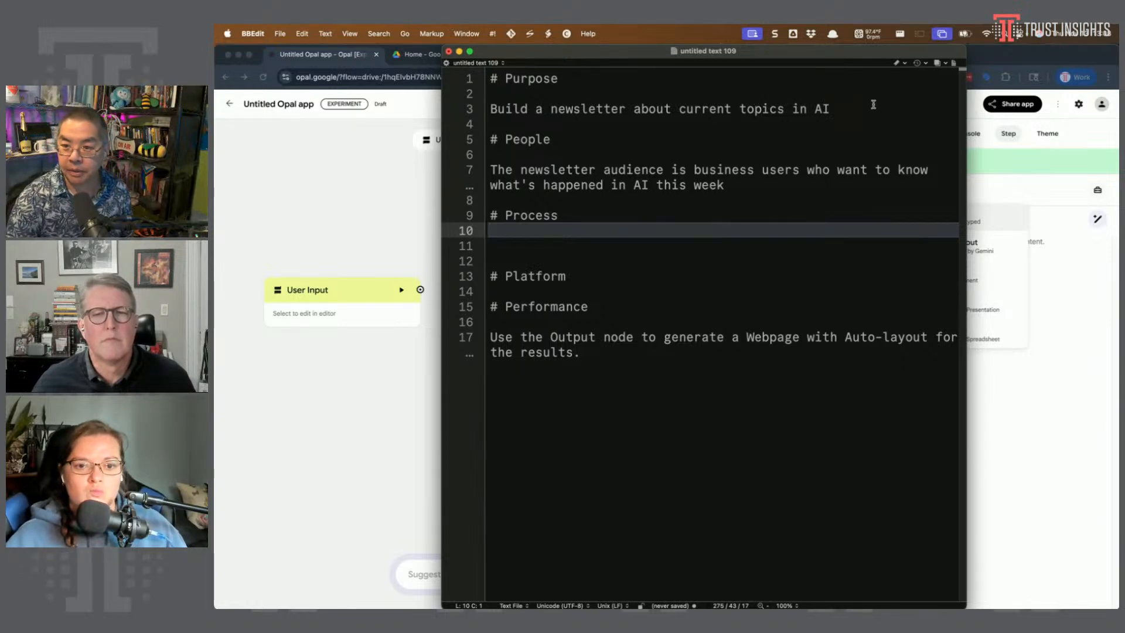
Extend the Purpose sentence with "for people to know the most important stories in AI this week."
click(854, 110)
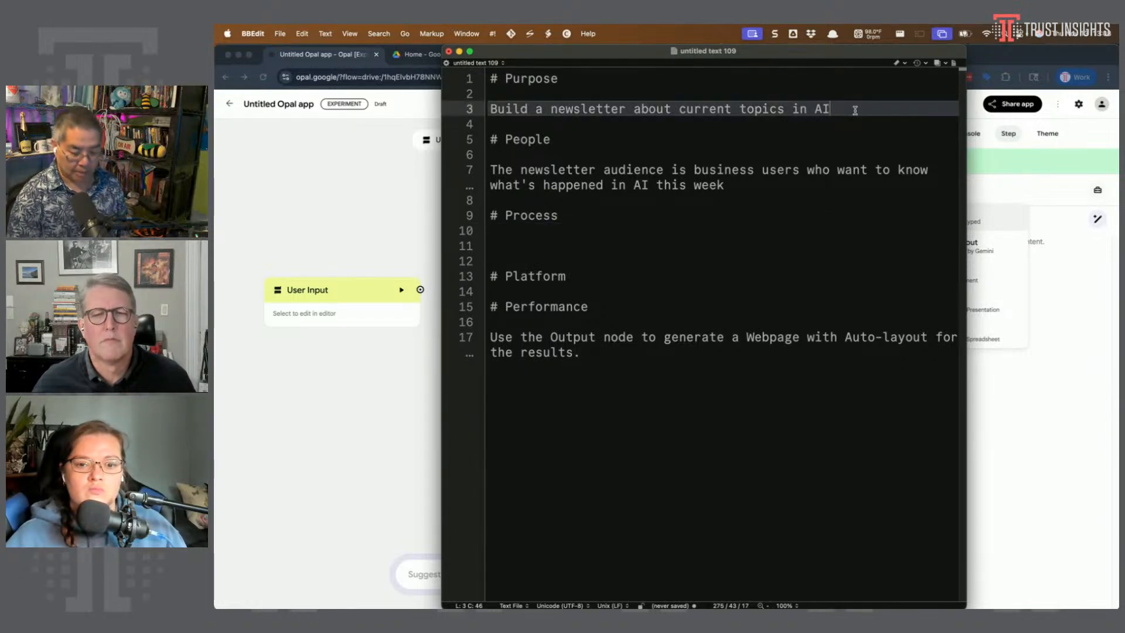
text(for pe)
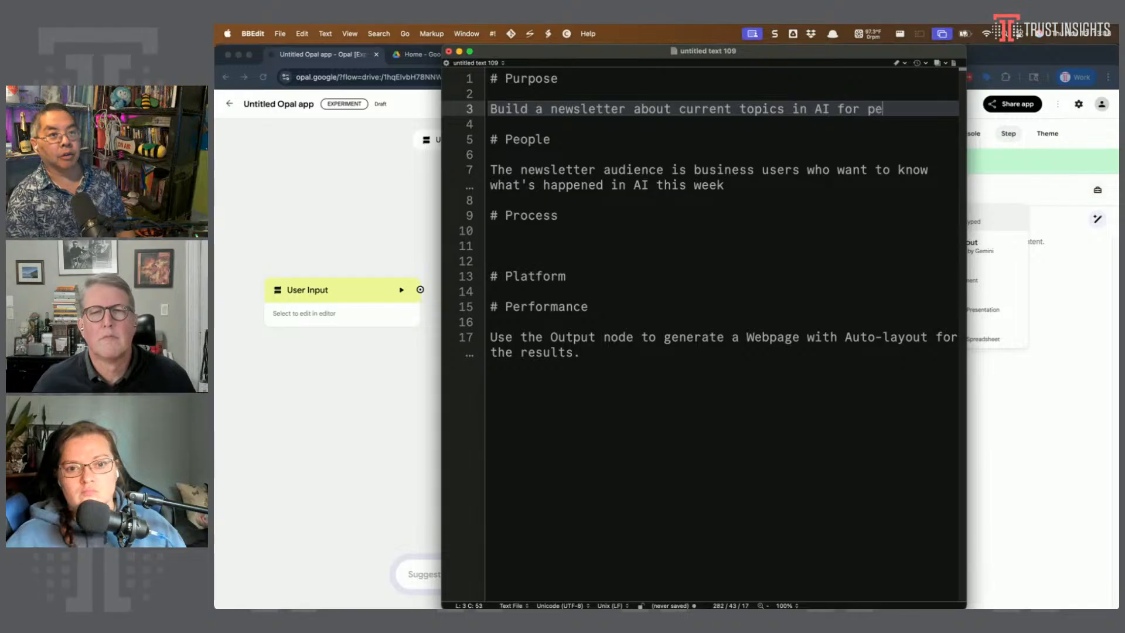
text(ople to know the most i)
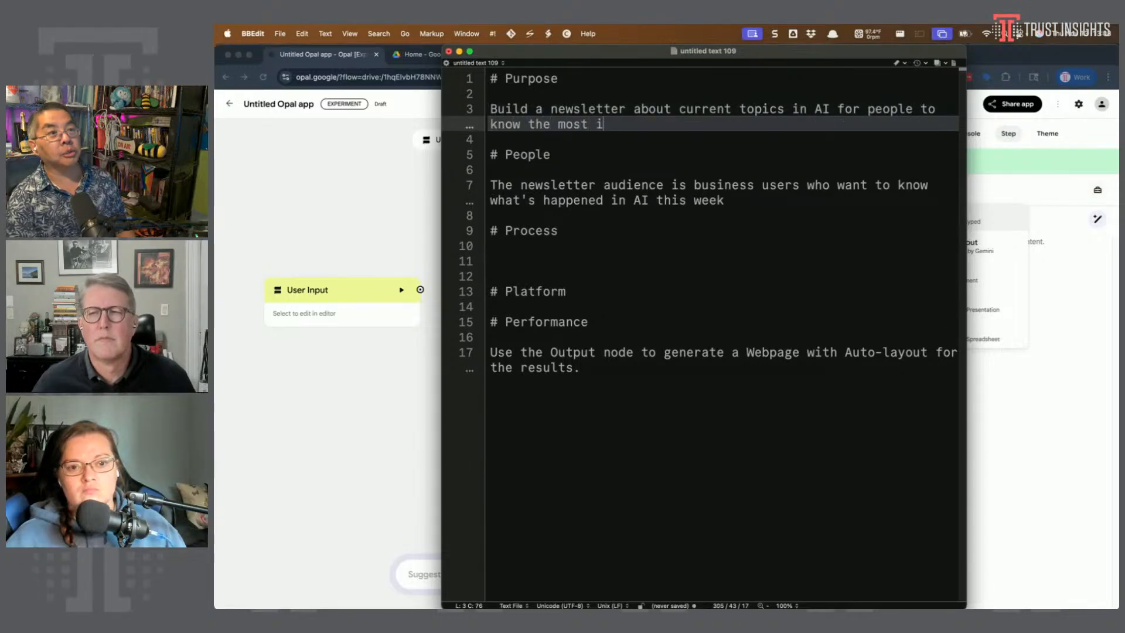
text(mportant stories in )
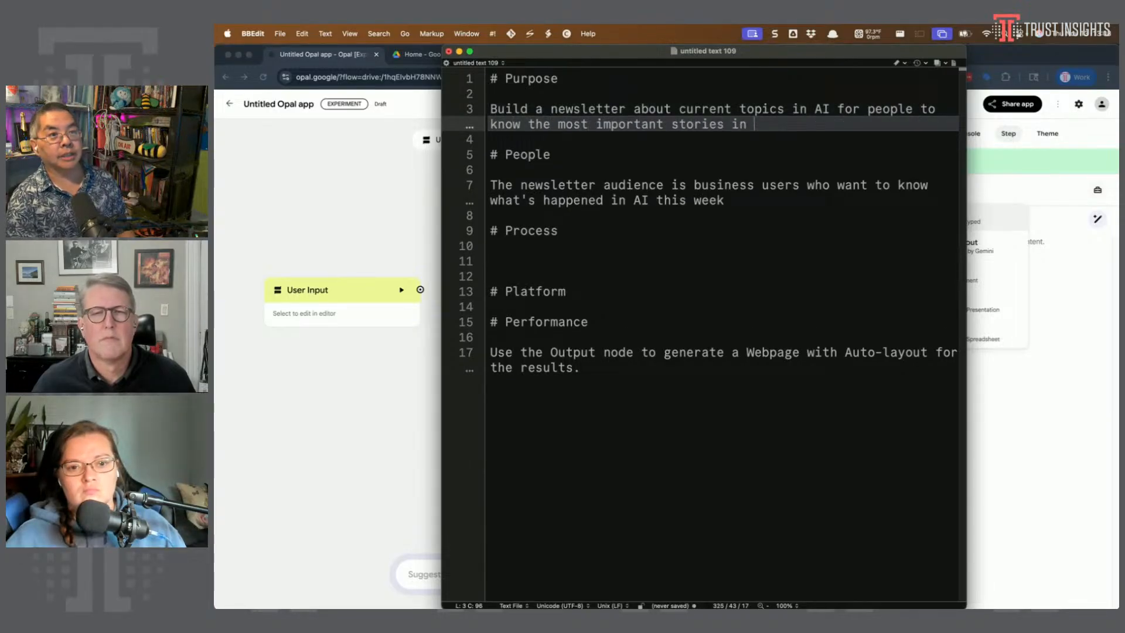
text(AI this week.)
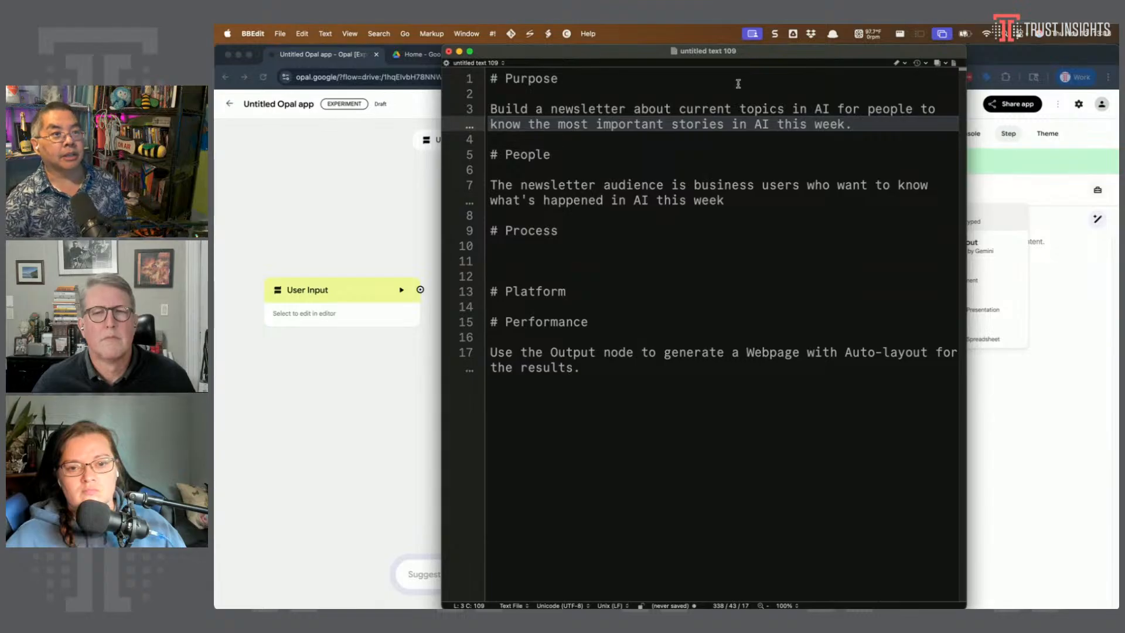
End the People sentence with a period and add "The newsletter should be non-technical to serve their needs."
click(840, 199)
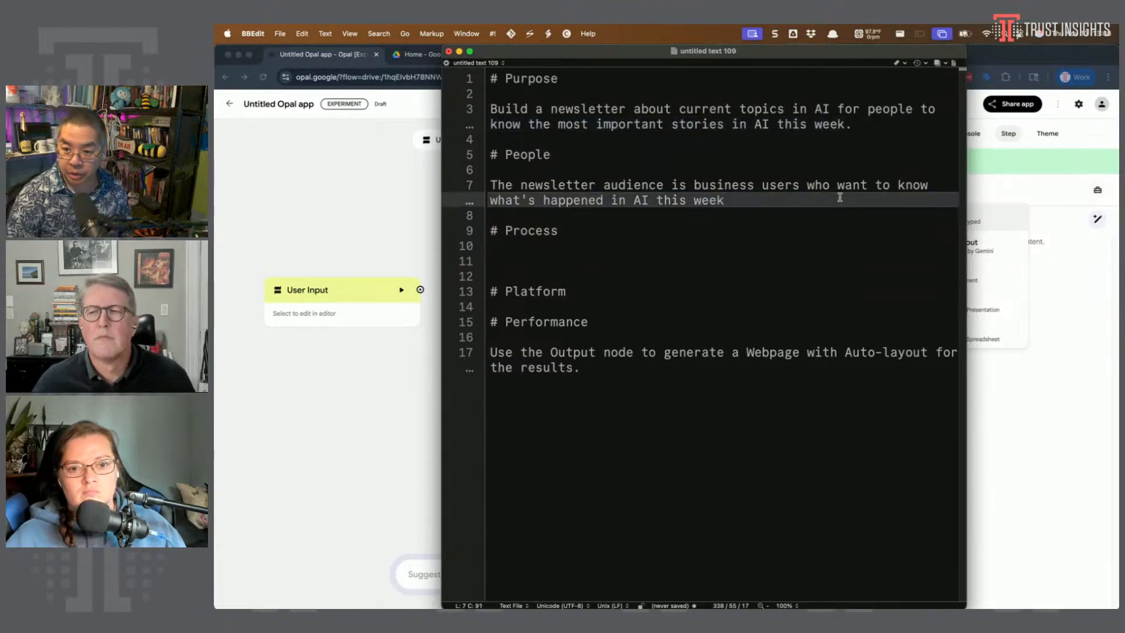
text(. The)
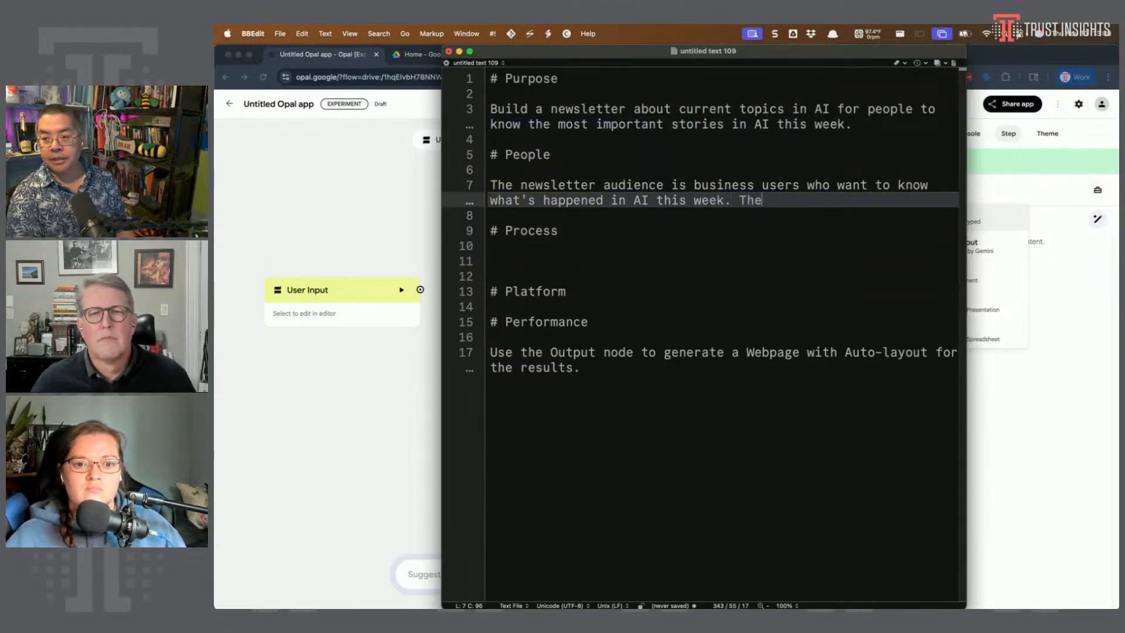
text( newsletter should be )
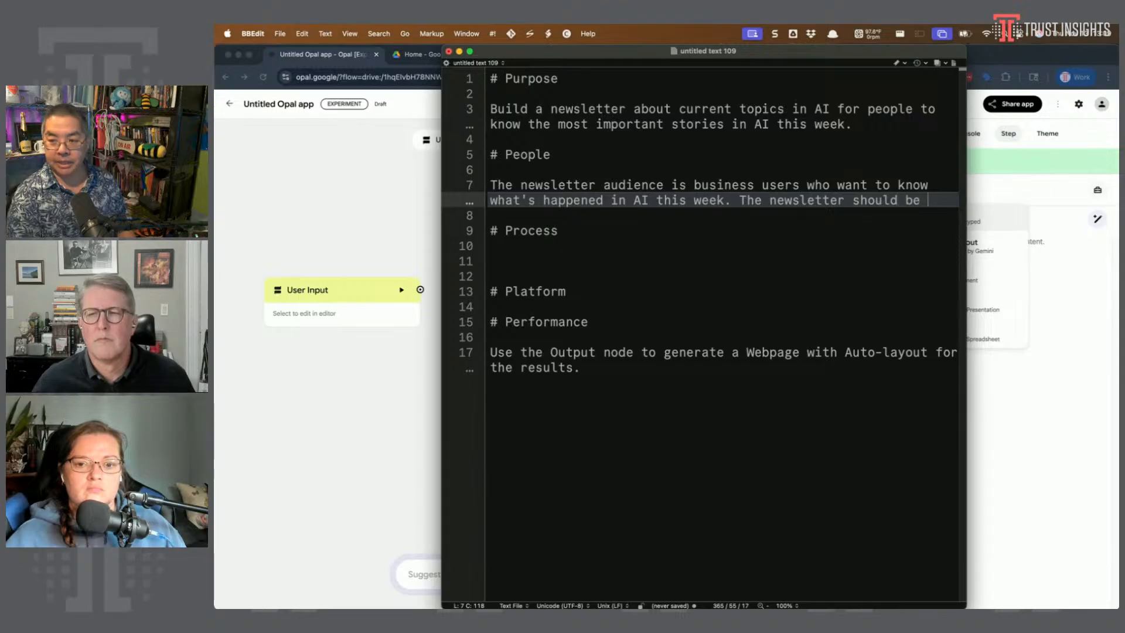
text(non-technical to serve th)
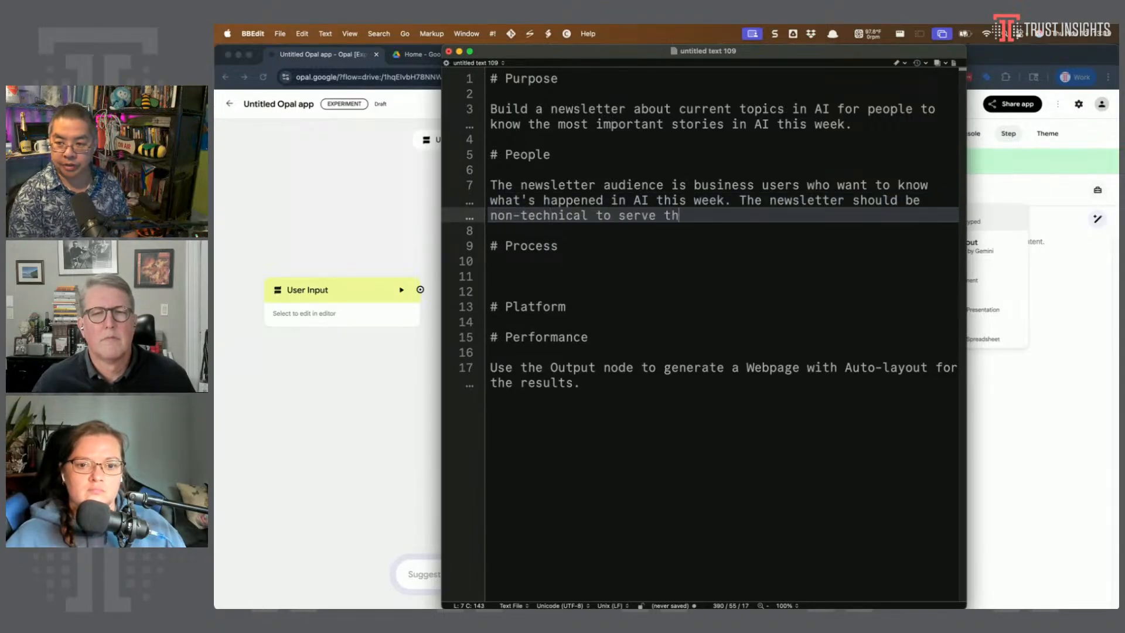
text(eir needs.)
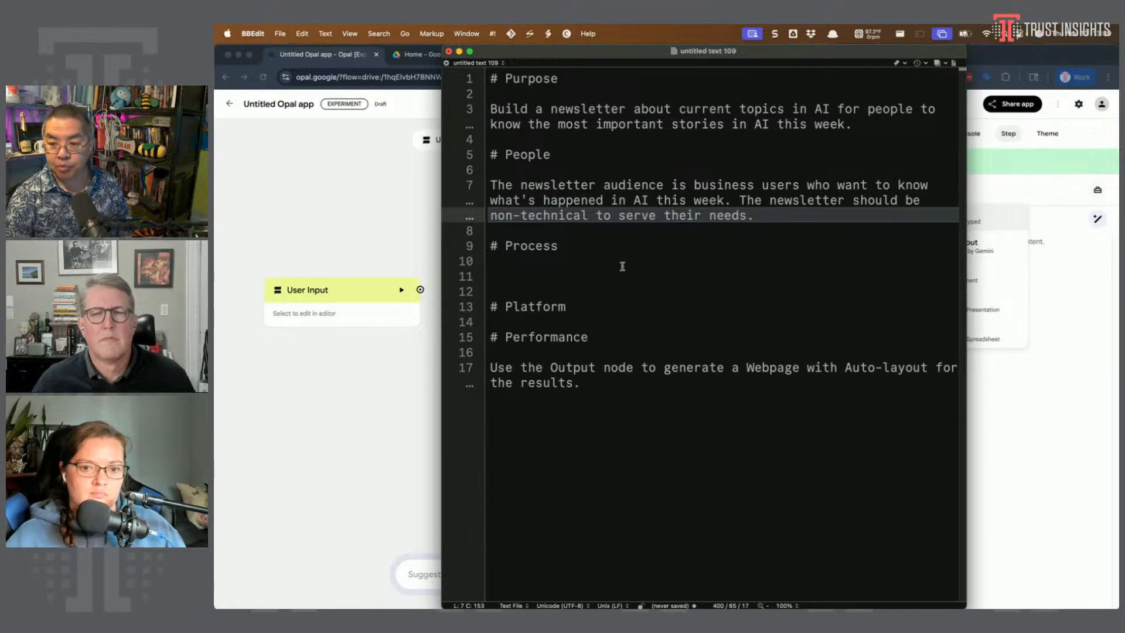
Under Process, write "Use Generate: Deep Research node to find news stories about generative AI (large language models, ChatGPT, etc.)"
click(600, 275)
text(Use Generate)
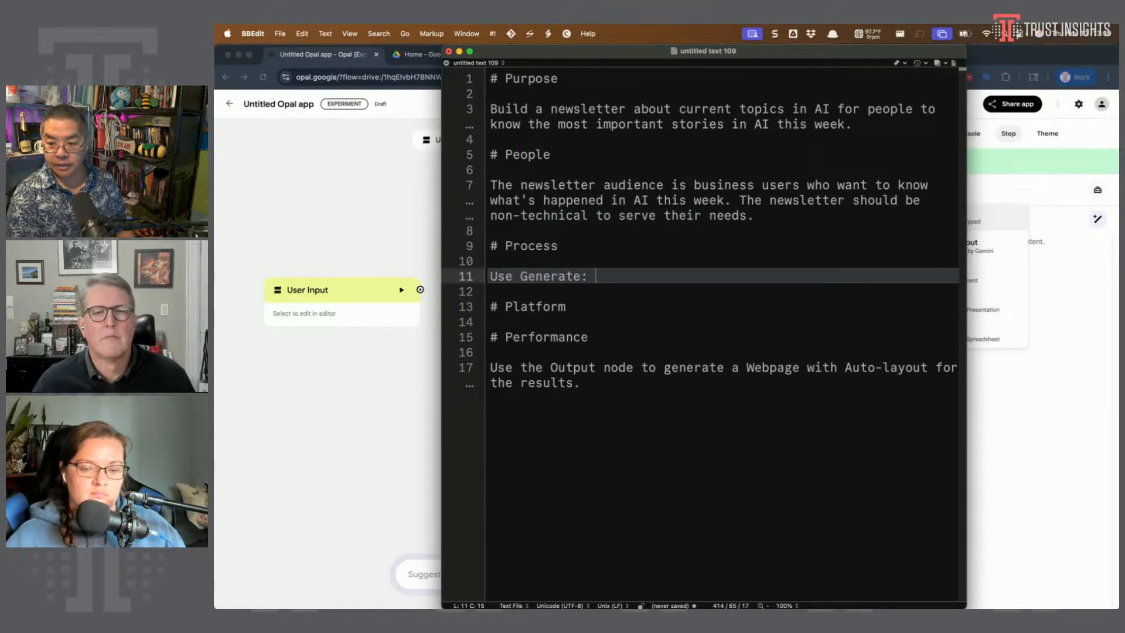
text(: Deep )
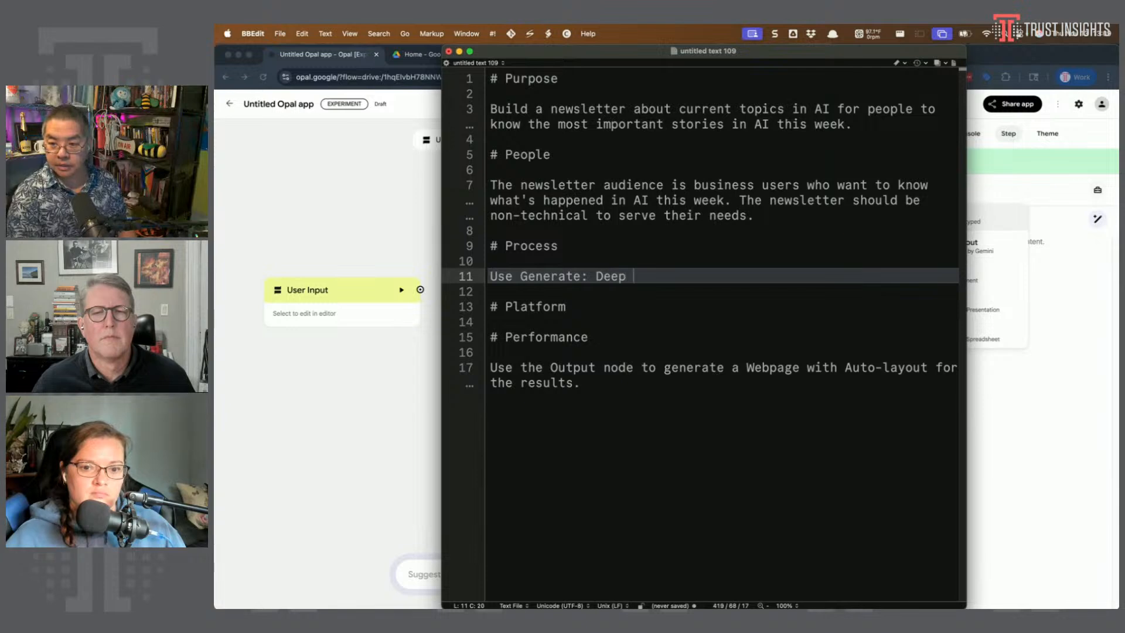
text(Research node t)
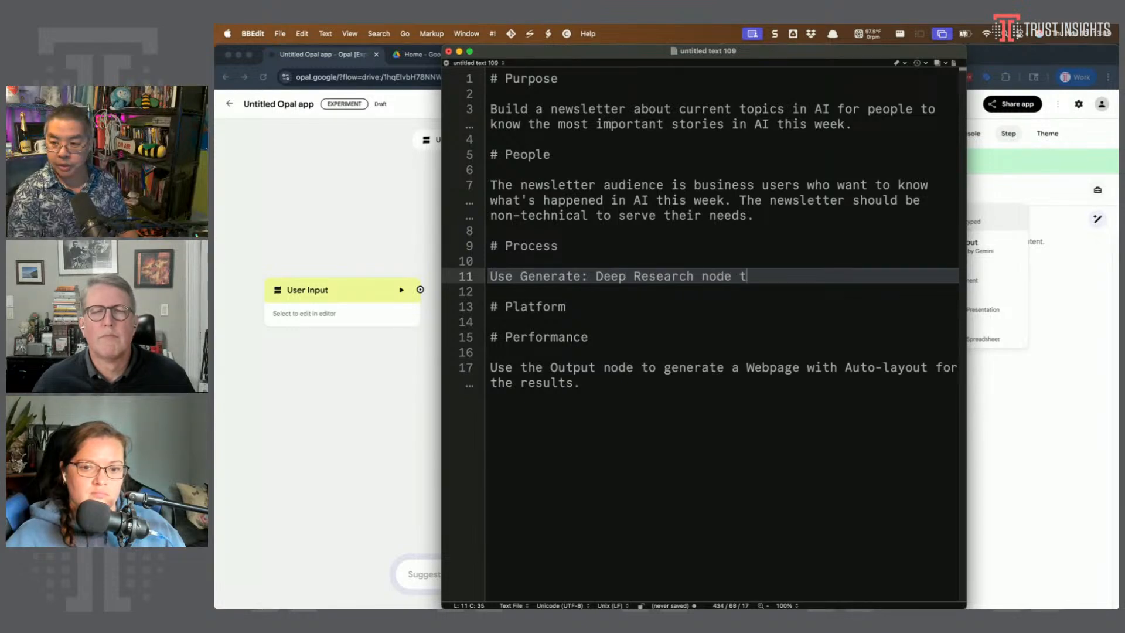
text(o find news s)
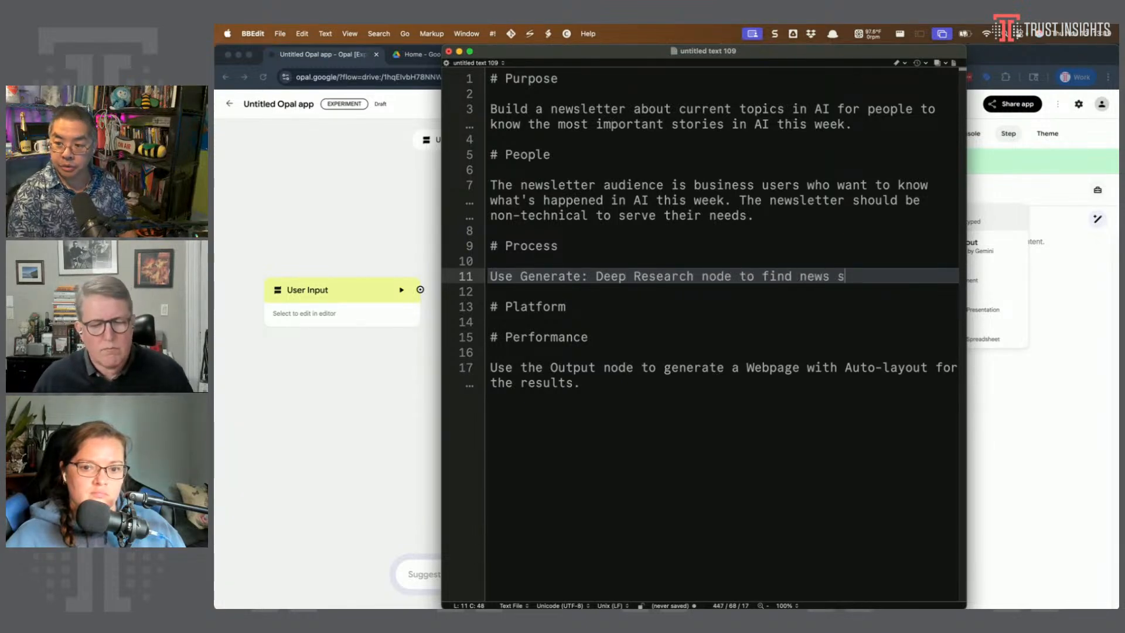
text(tories about gener)
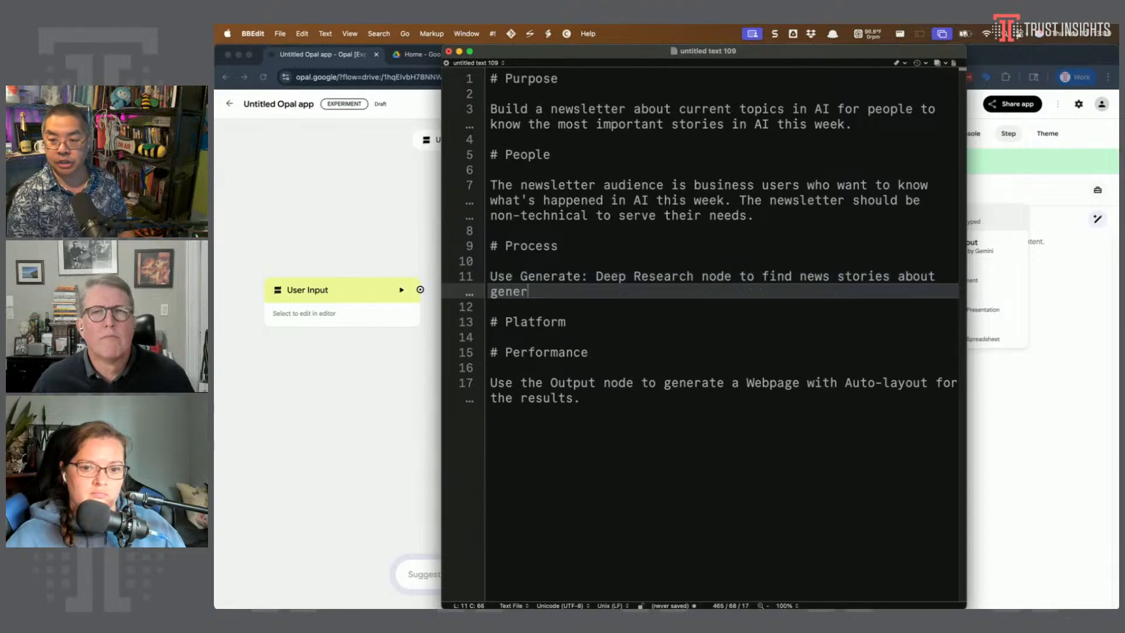
text(ative AI (large languag)
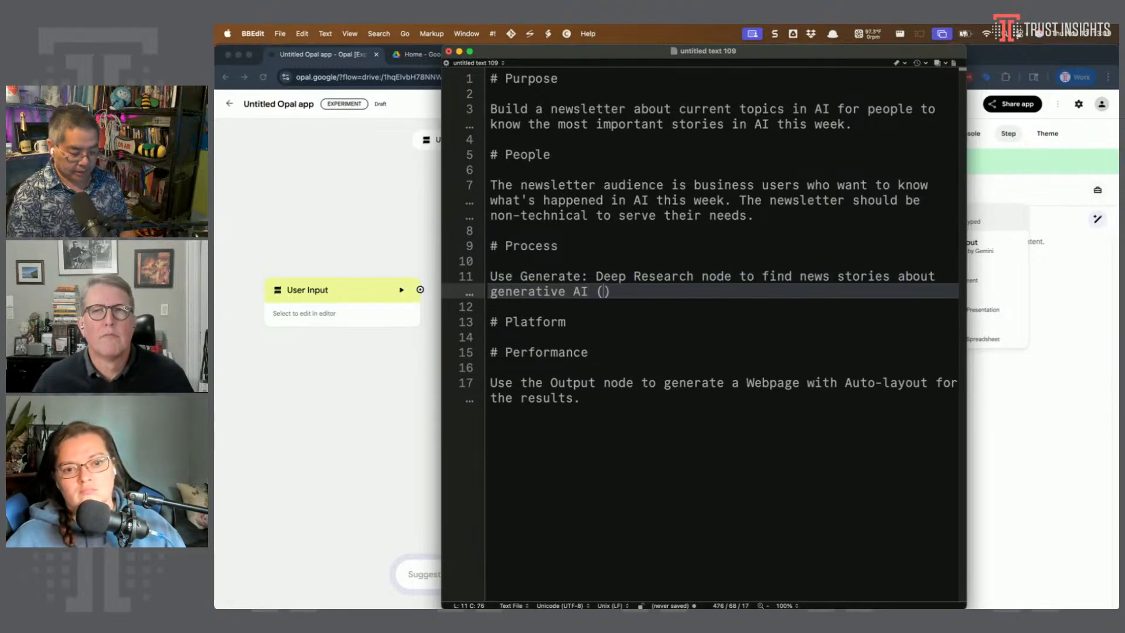
text(e models, ChatGPT,)
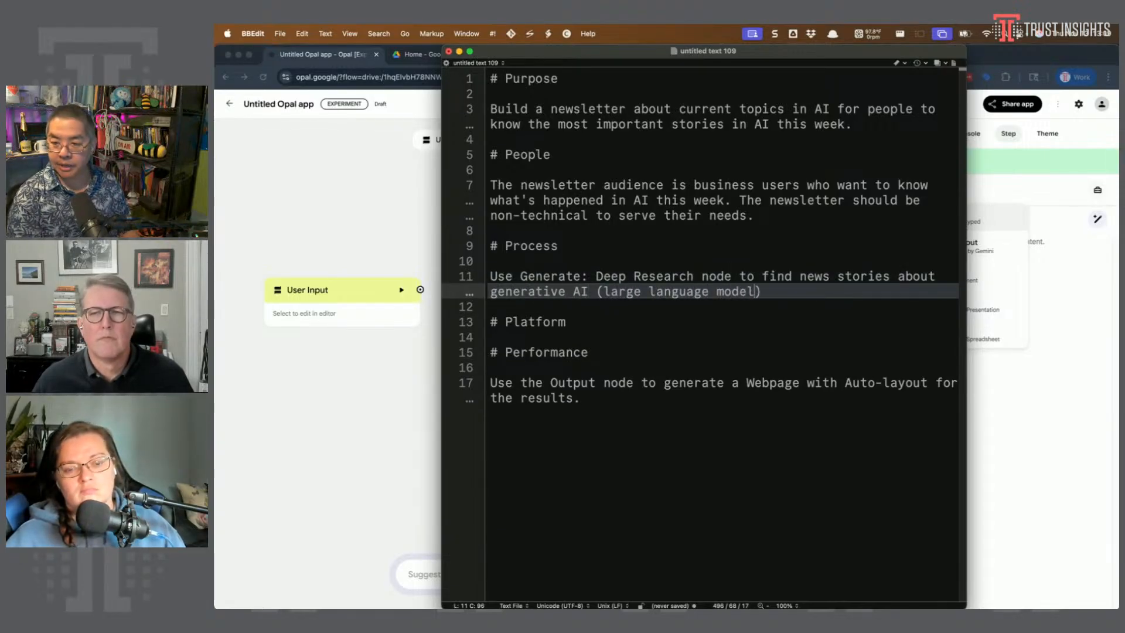
text( etc.) in the )
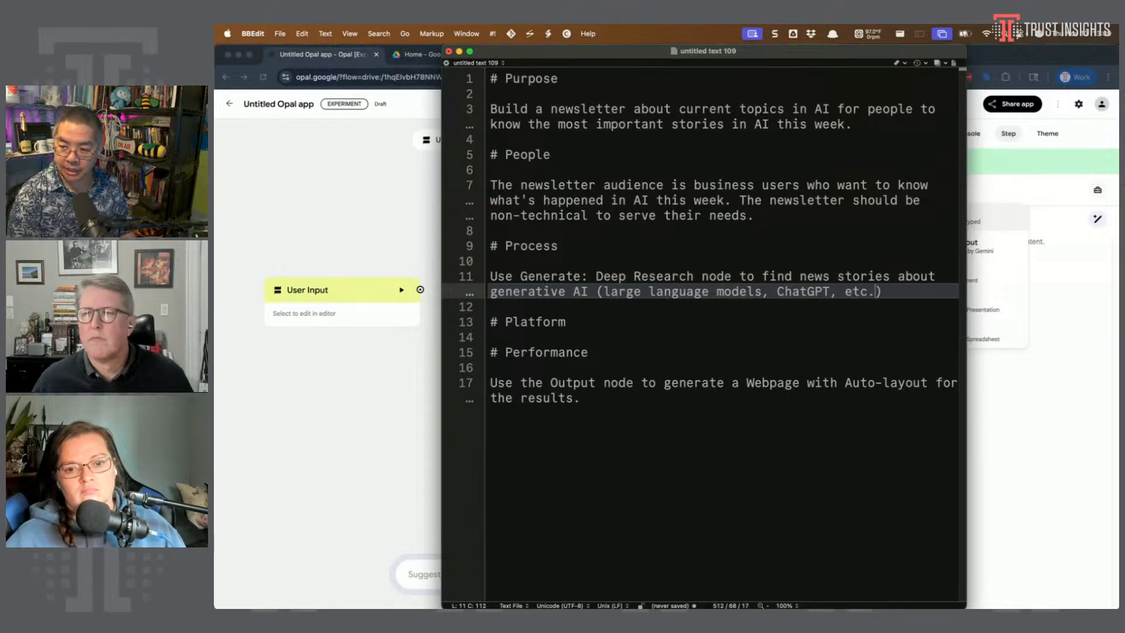
Finish the Process sentence by limiting the news stories to "in the last 7 days in English."
text(l)
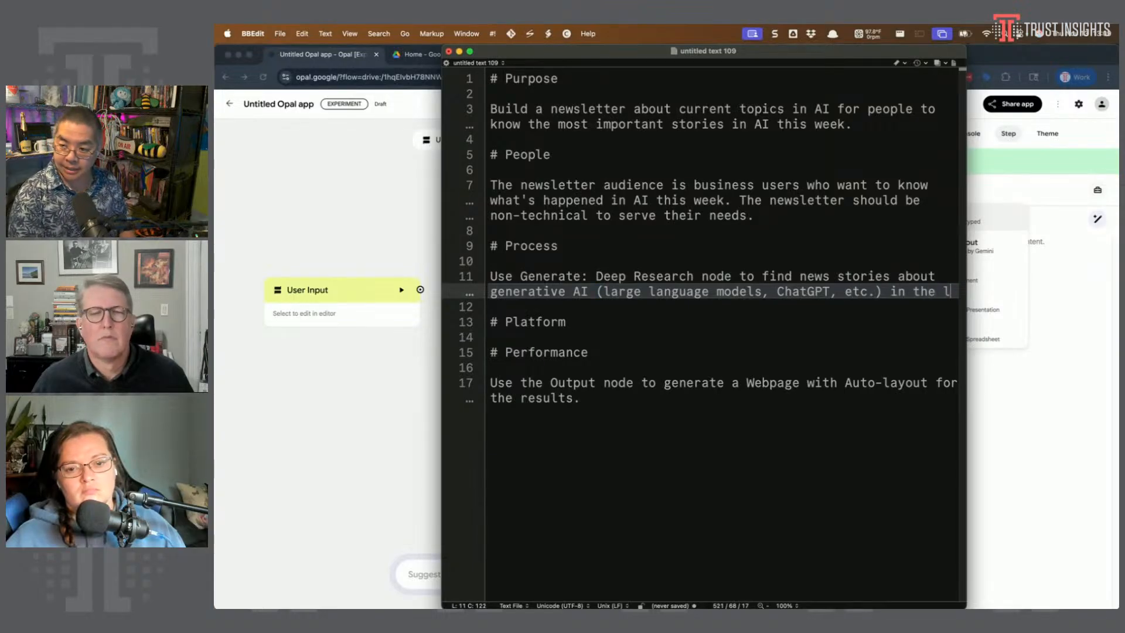
text(asy)
text( 7 days)
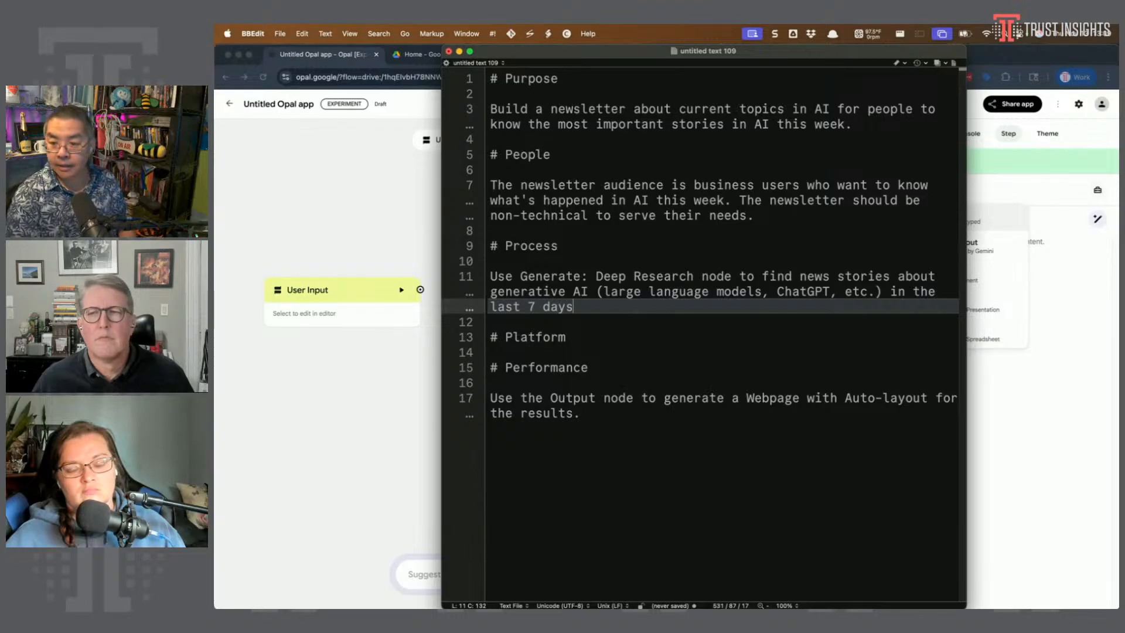
text( in English)
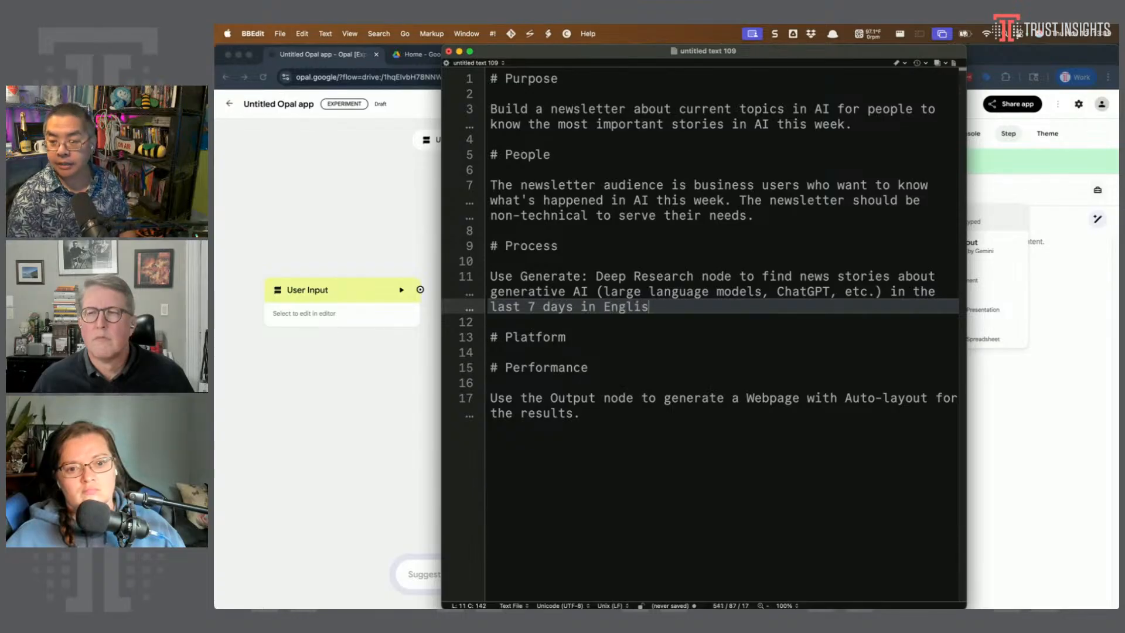
key(BackSpace)
key(BackSpace)
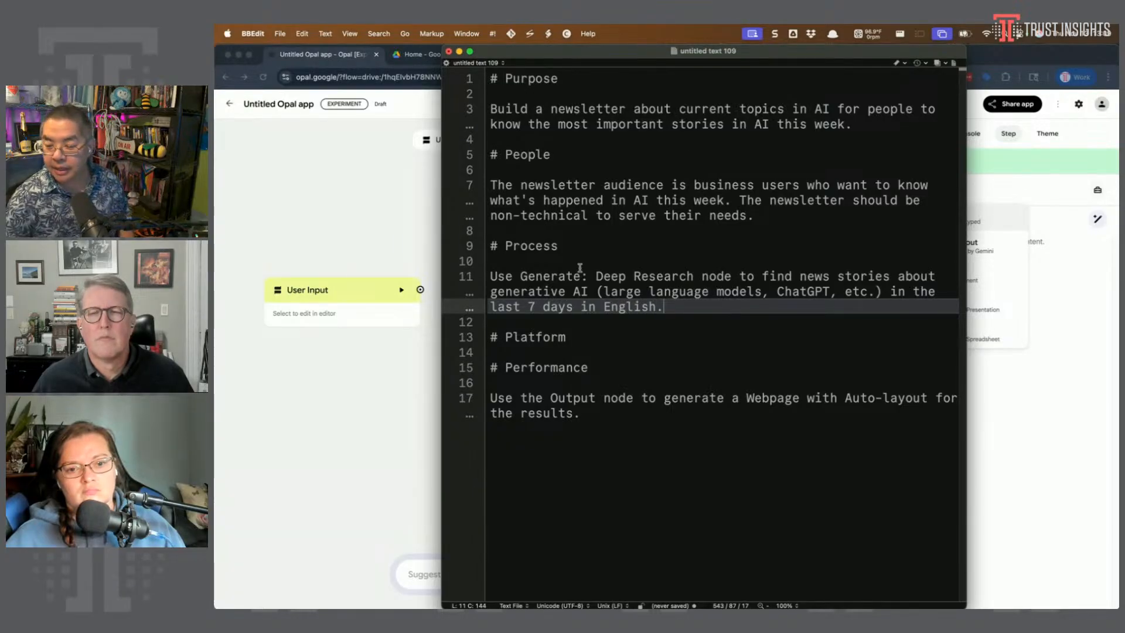
Under Platform, write "Use the Generate: Plan and Execute Node to decide which of the news stories is most relevant to our People and"
click(584, 337)
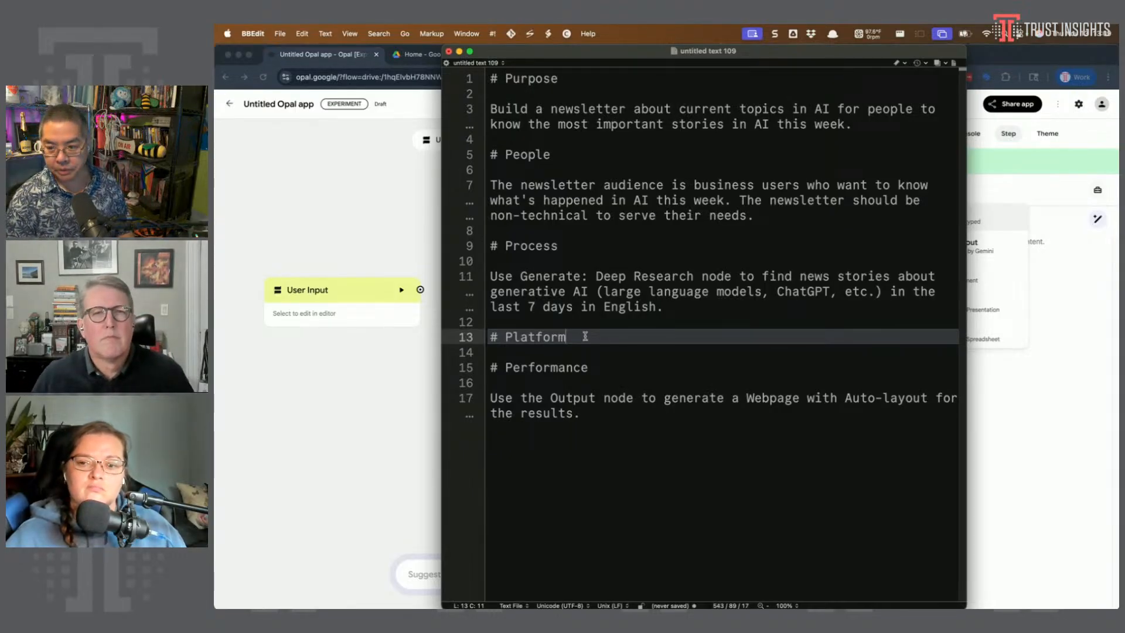
key(Return)
key(Return)
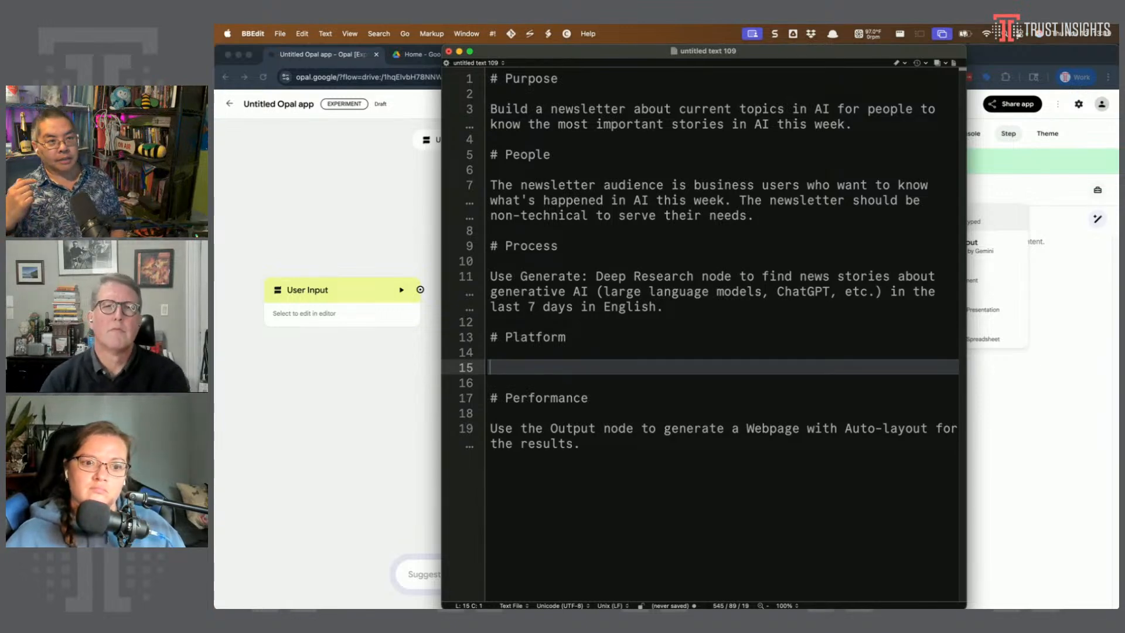
text(Use the P)
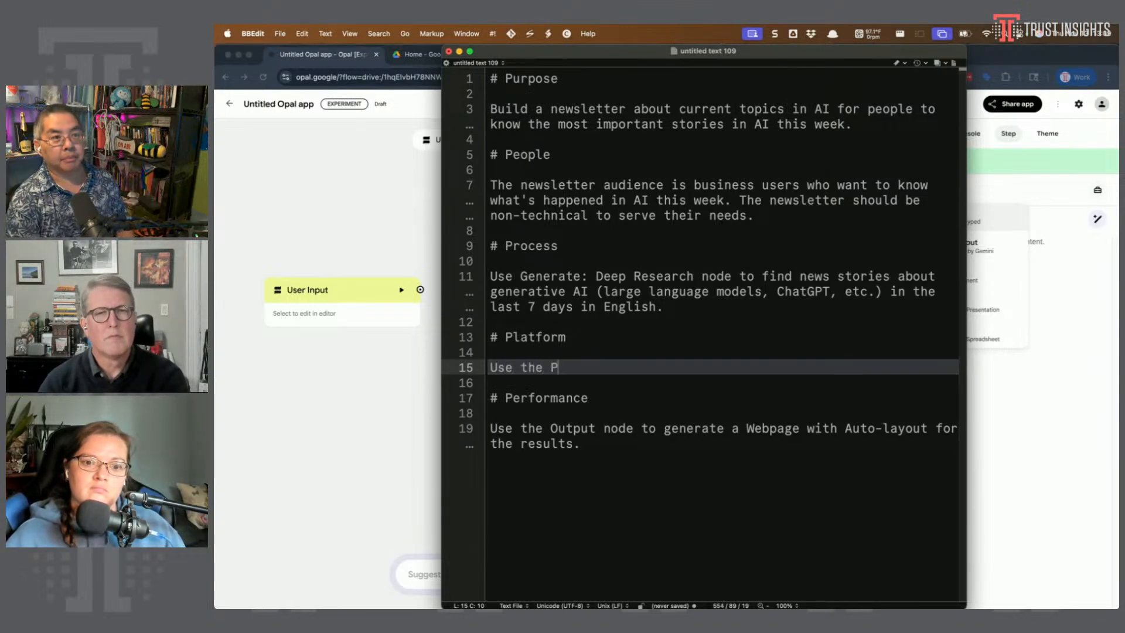
key(BackSpace)
text(Generate: )
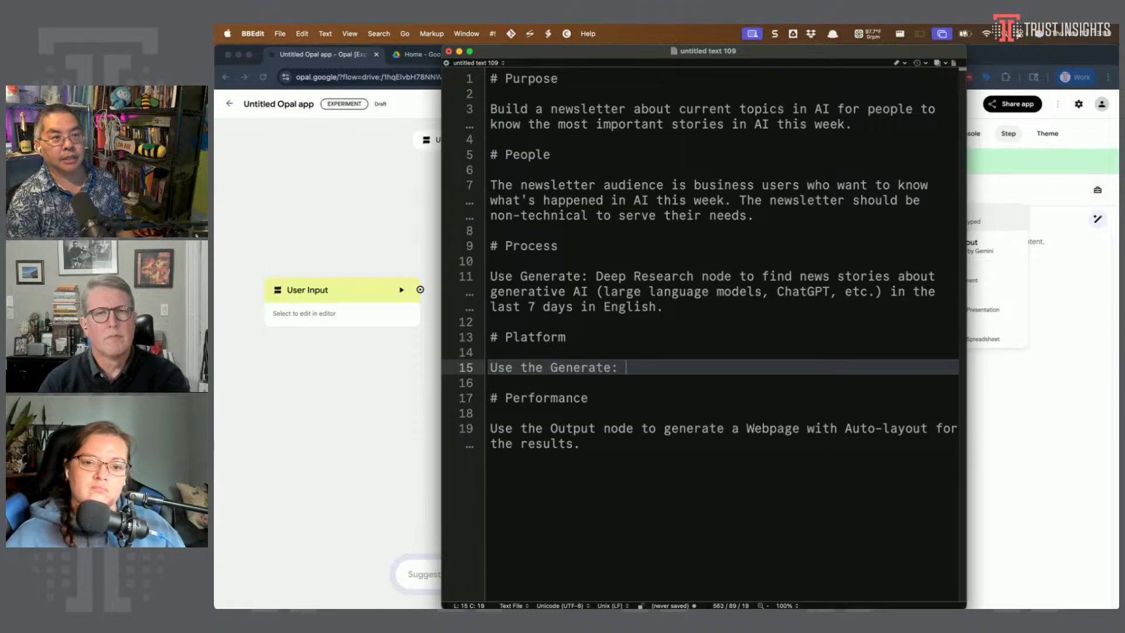
text(Plan and Execute N)
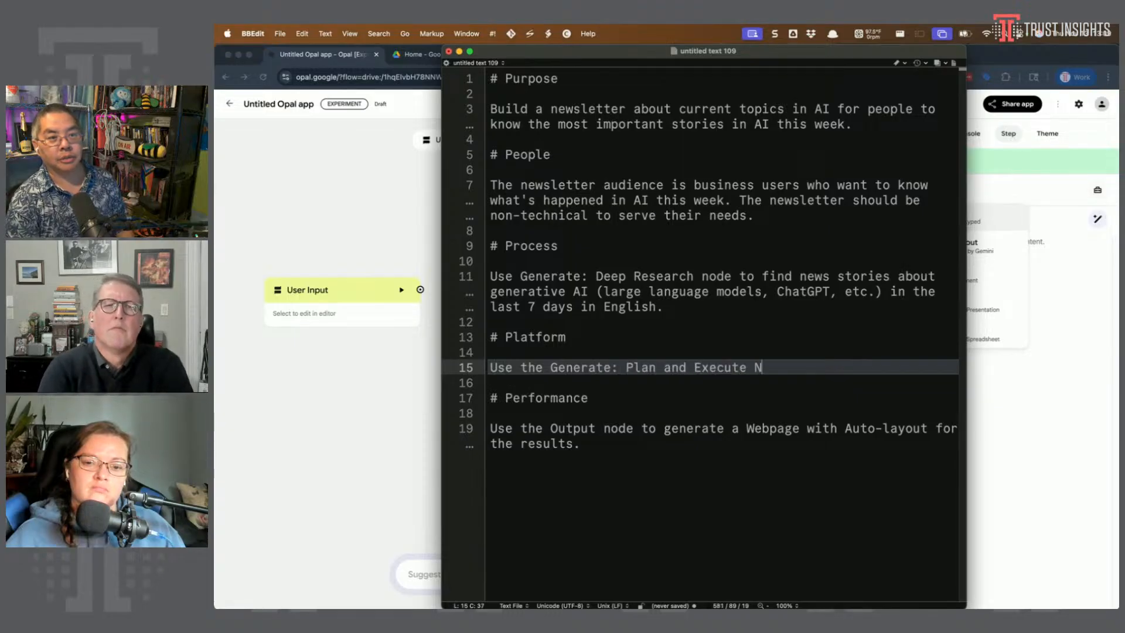
text(ode to decide which of the news stories is most rele)
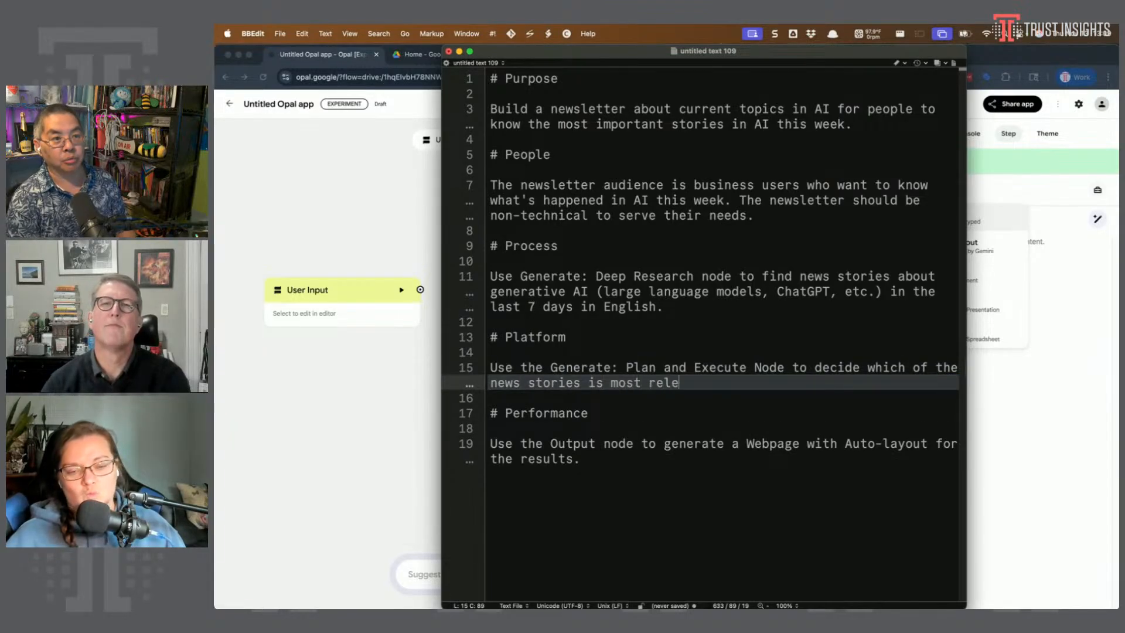
text(vant to our )
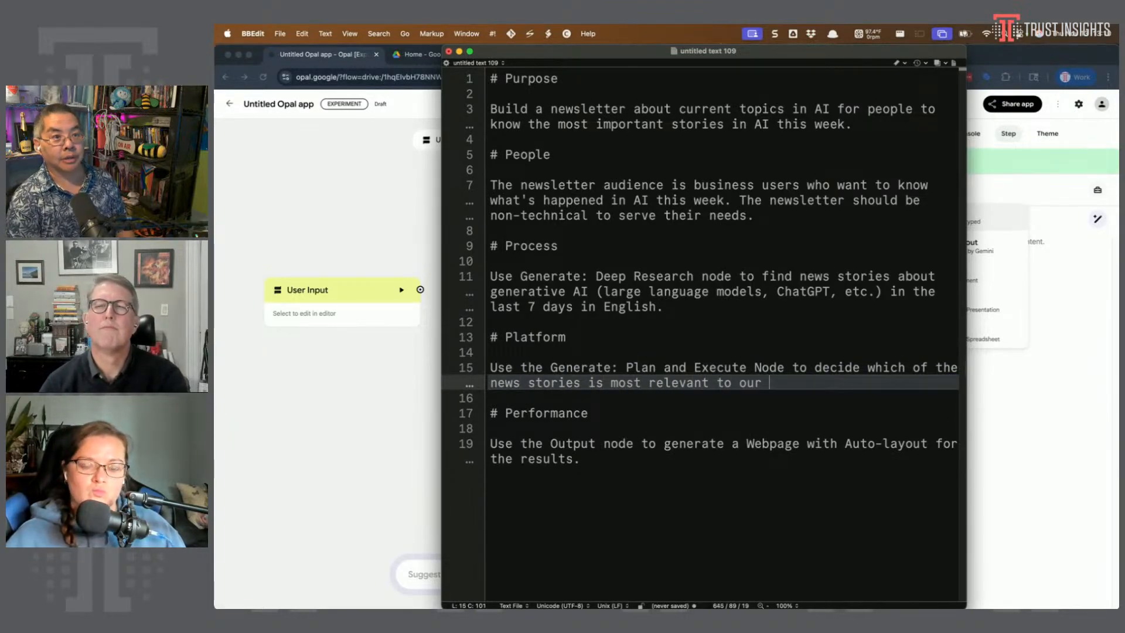
text(People and)
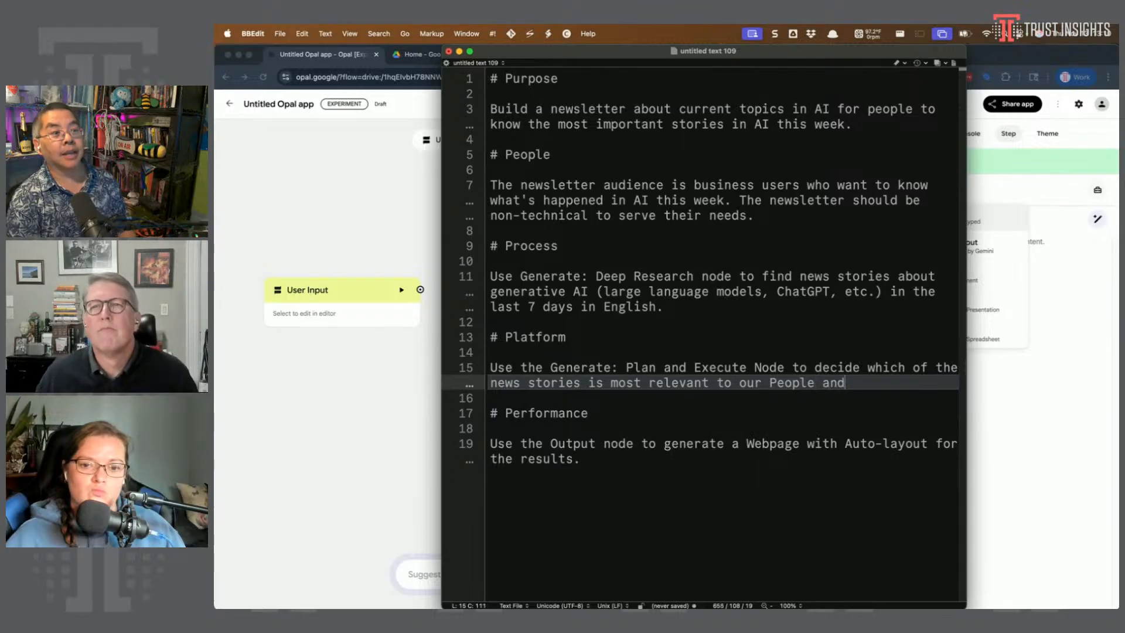
Finish the Platform sentence with "order the news stories in descending order by importance."
text( order the news)
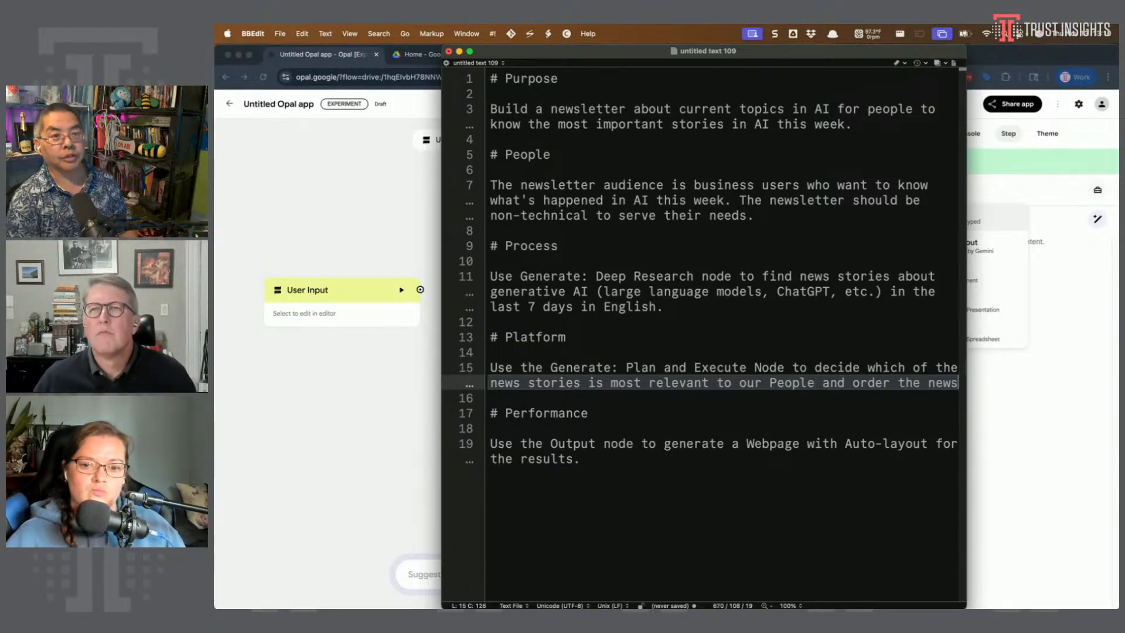
text( stories in desc)
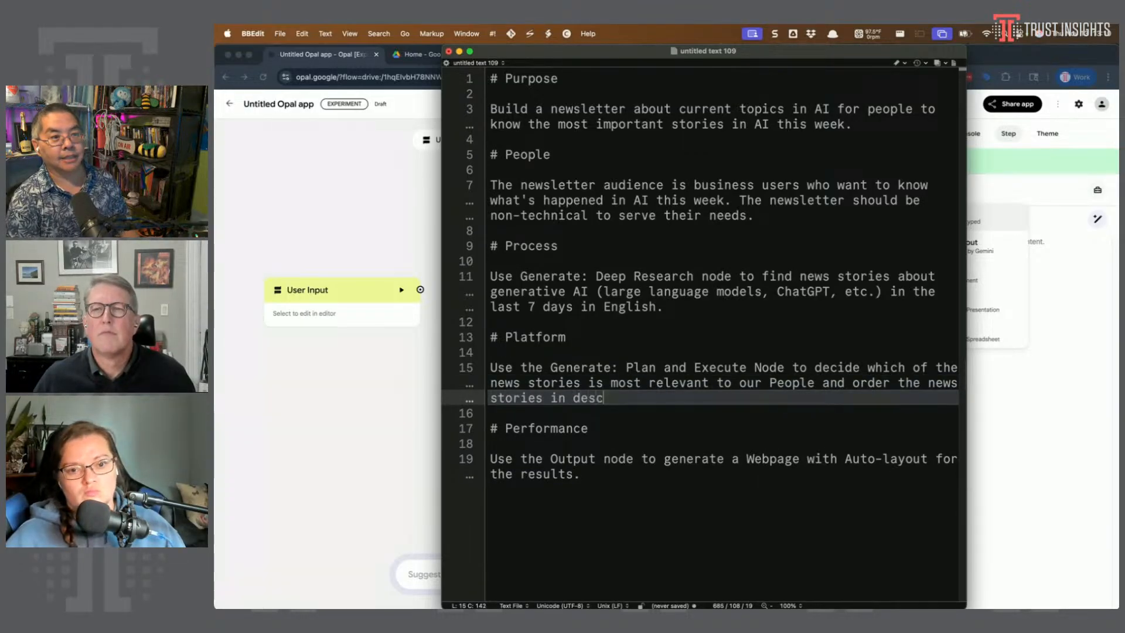
text(ending order by i)
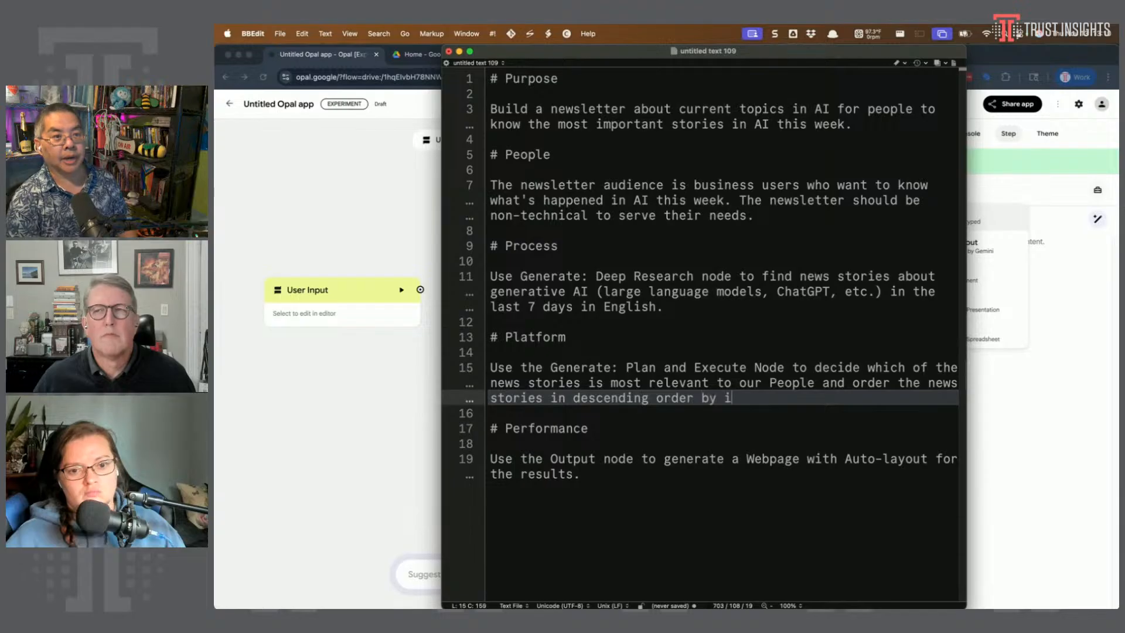
text(mportance.)
click(661, 539)
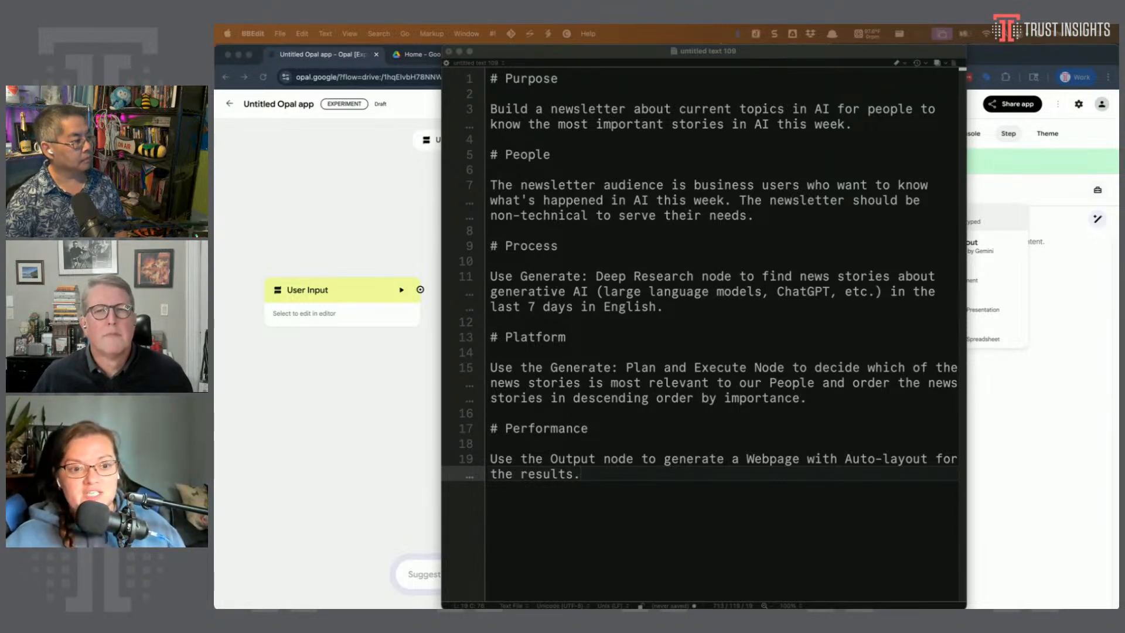
Replace the audience description in the first People sentence with "is the Trust Insights Ideal Customer Profile"
click(571, 50)
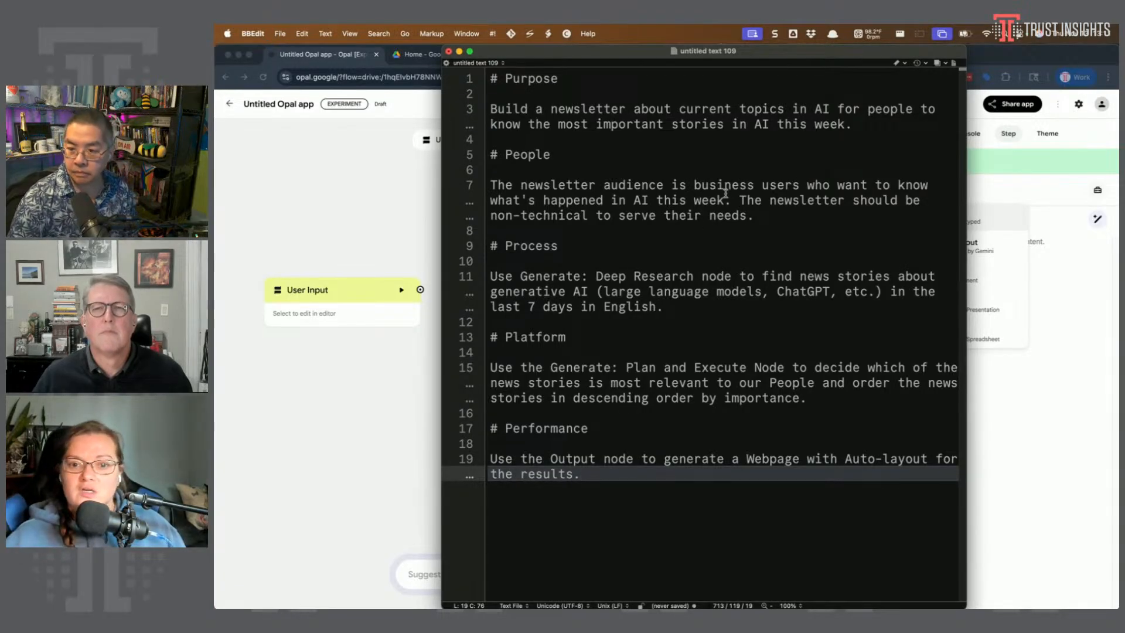
drag(726, 200, 672, 185)
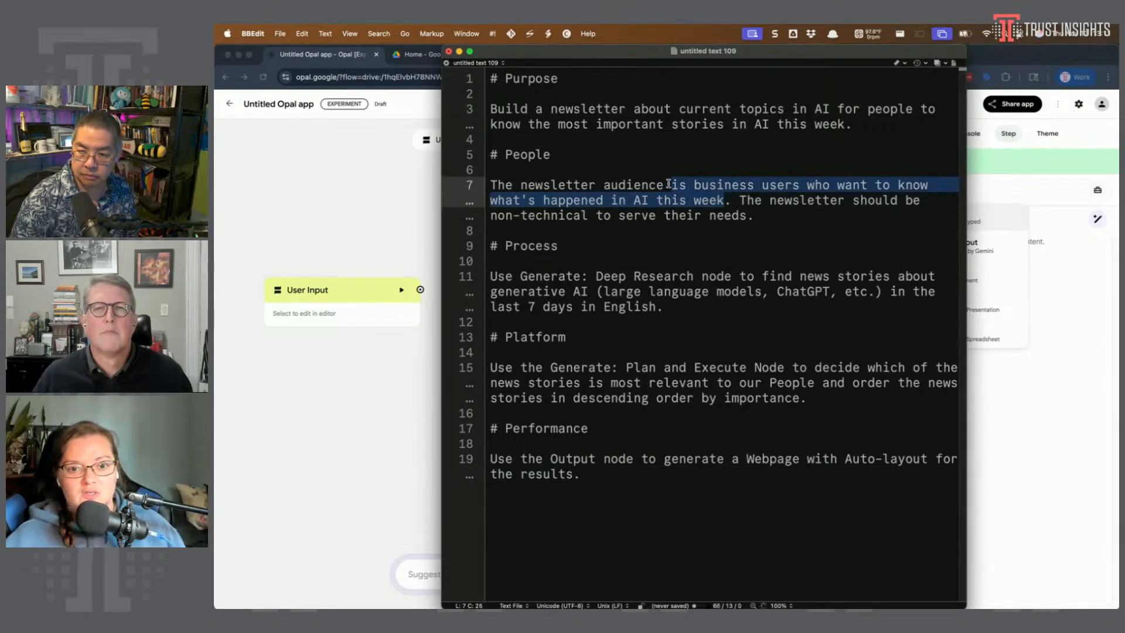
text(is the trust)
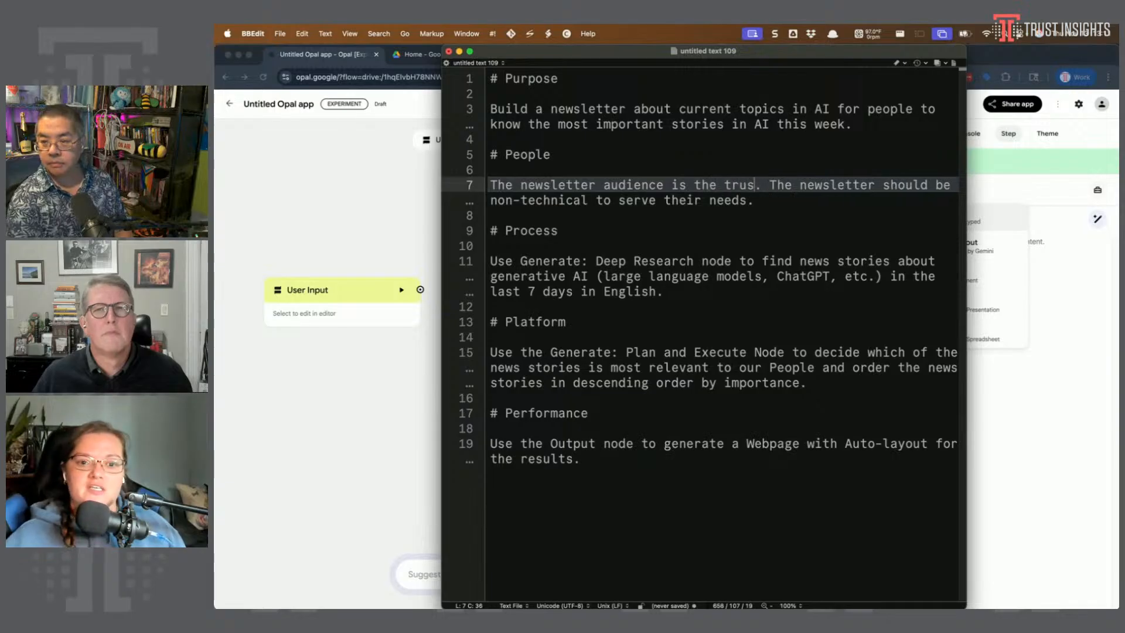
key(BackSpace)
key(BackSpace)
key(BackSpace)
key(BackSpace)
key(BackSpace)
text(TRust)
key(BackSpace)
key(BackSpace)
key(BackSpace)
key(BackSpace)
text(rust Insights Ideal )
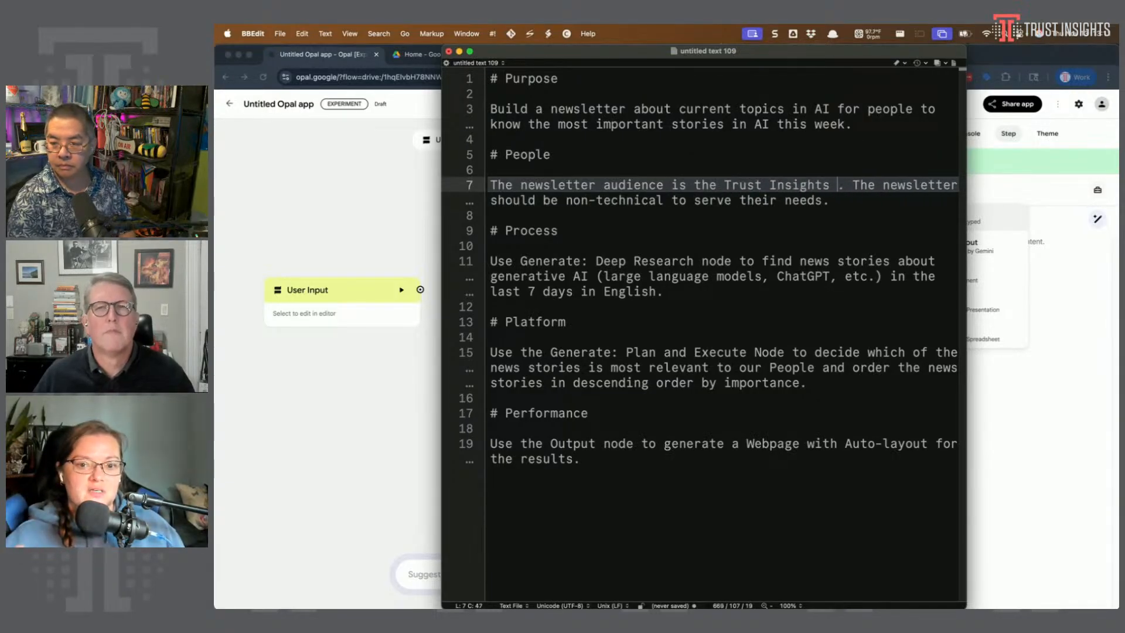
text(Customer Profile)
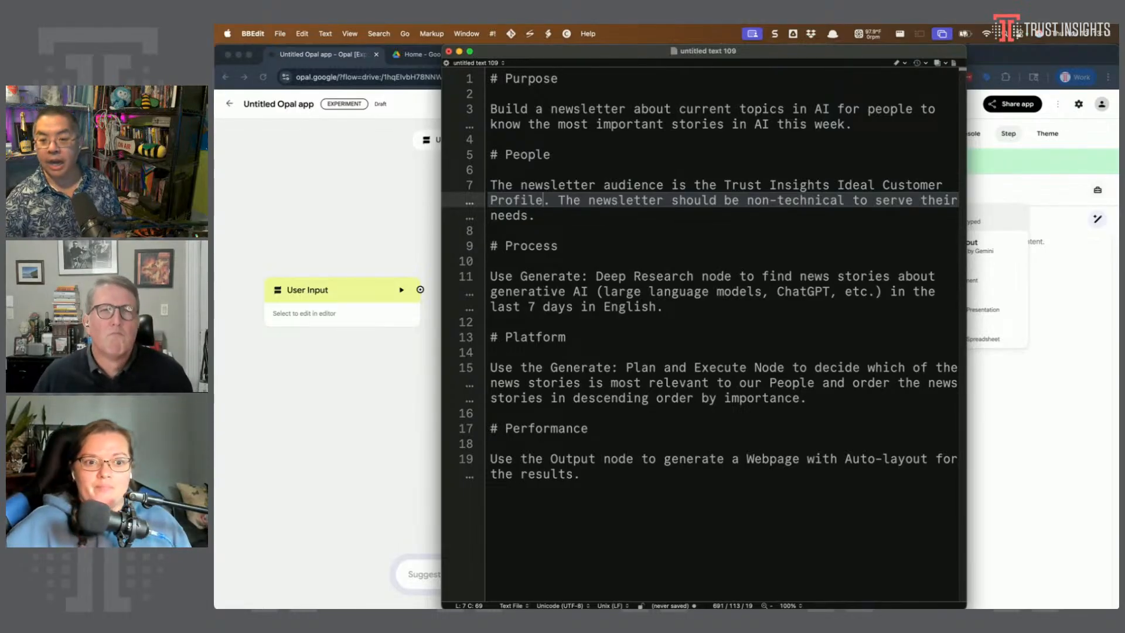
Switch to the Opal app in Chrome and delete the User Input, Generate and Output nodes from the canvas
click(389, 199)
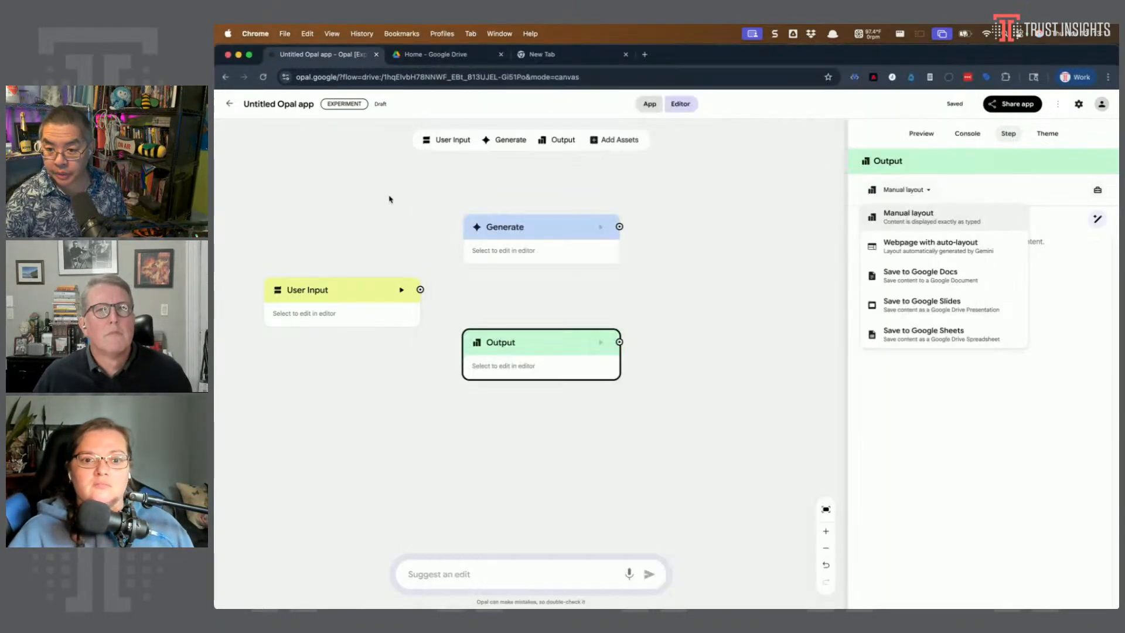
drag(683, 417, 268, 206)
key(BackSpace)
Upload trust_insights_ideal_customer_profile_.pdf from the Desktop as an asset and place it in the canvas's upper-left area
click(627, 141)
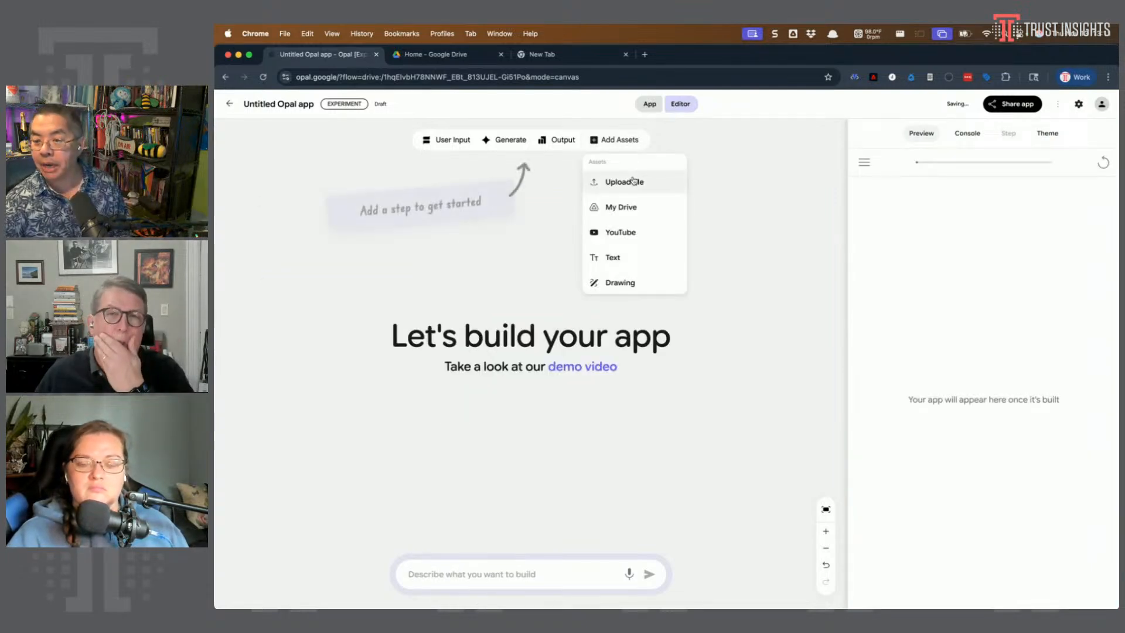
click(631, 181)
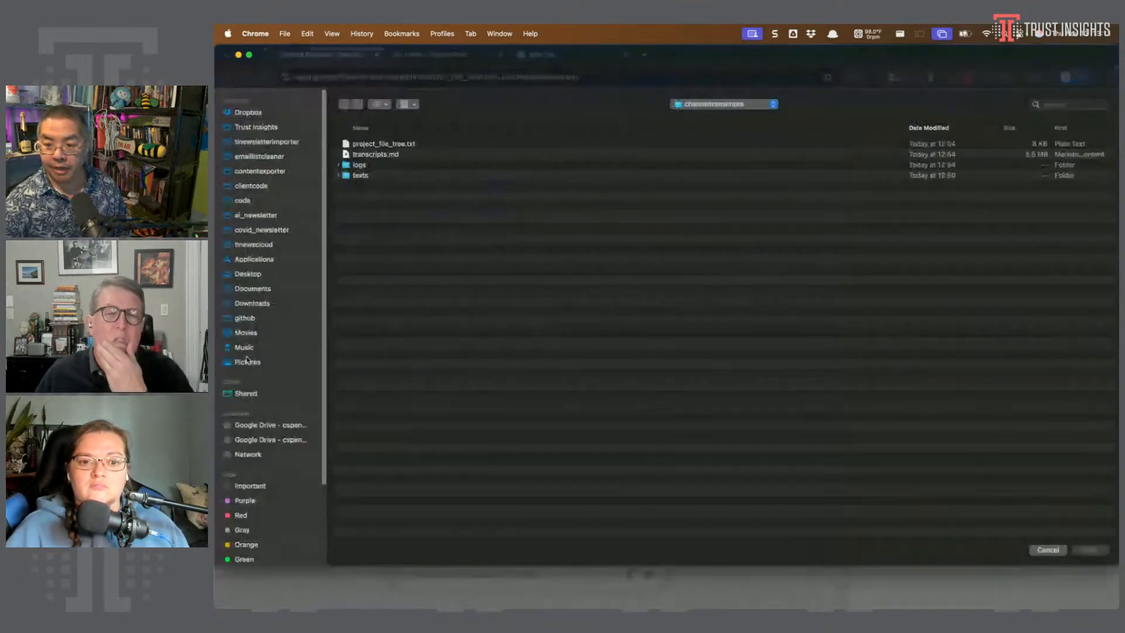
click(268, 275)
scroll(436, 354, down, 5)
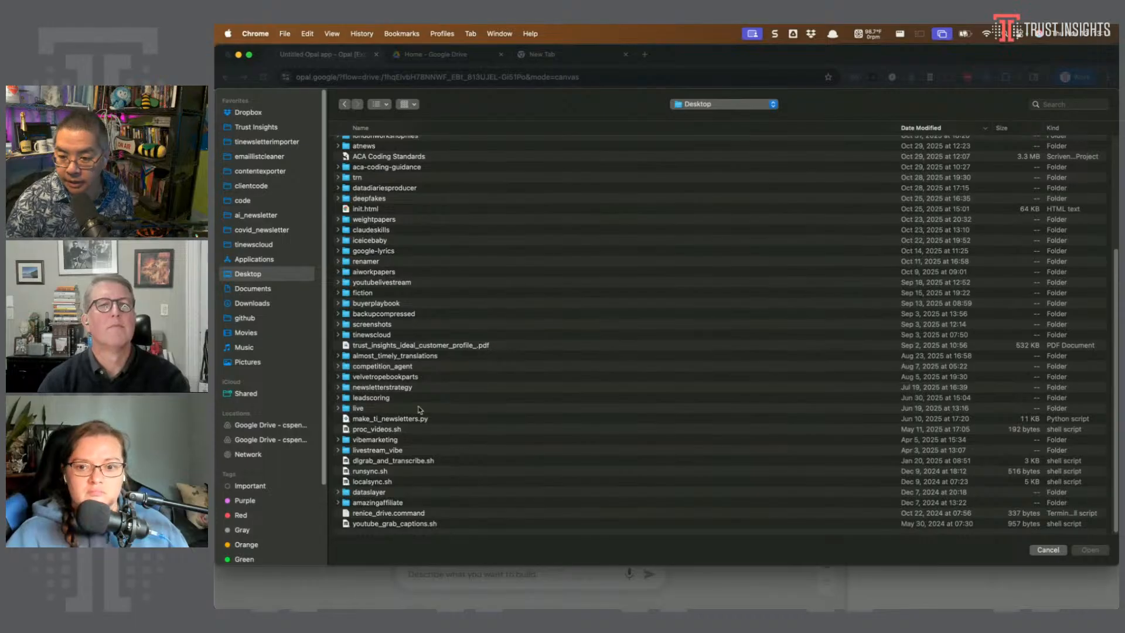
double_click(444, 345)
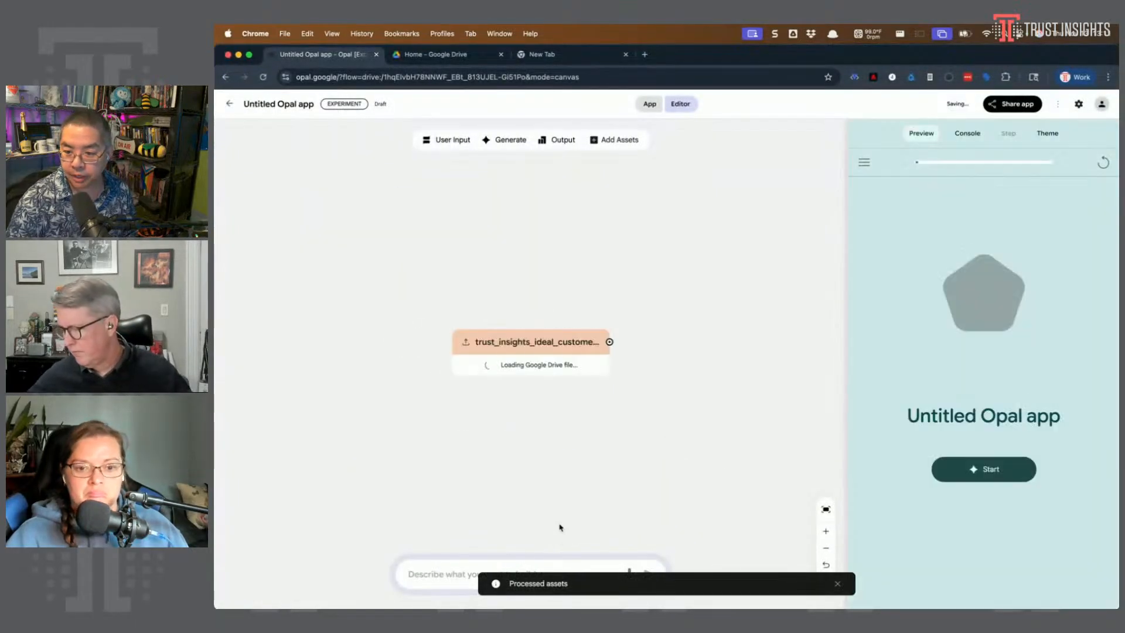
drag(548, 345, 369, 241)
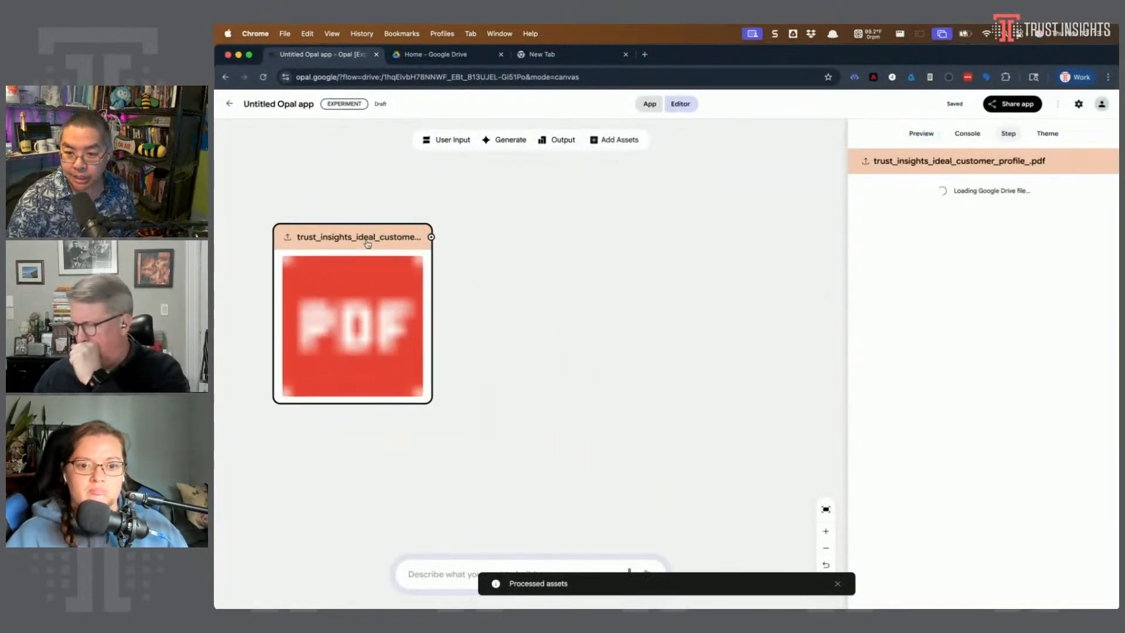
click(590, 353)
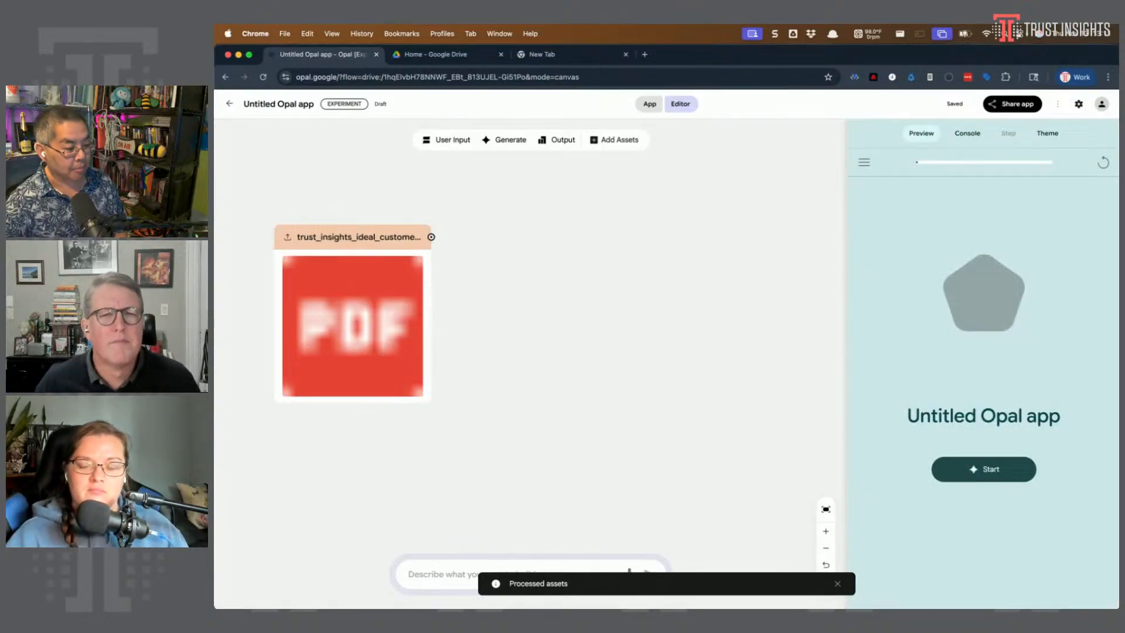
Copy the entire 5P prompt from BBEdit and paste it into Opal's app description in Chrome
key(super+Tab)
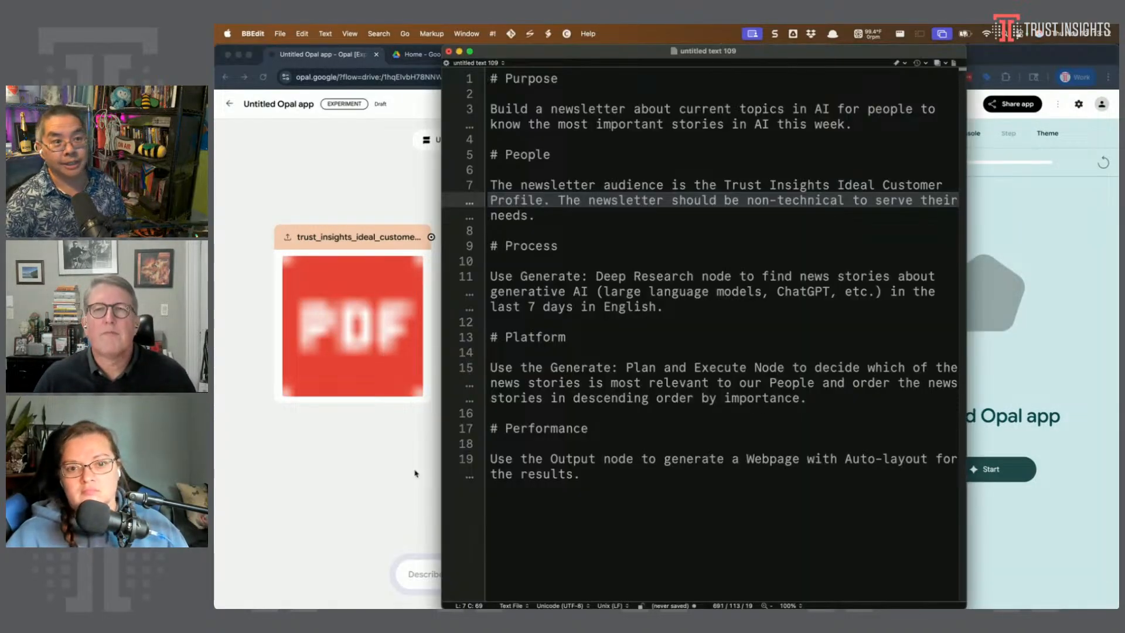
click(780, 495)
key(super+a)
key(super+c)
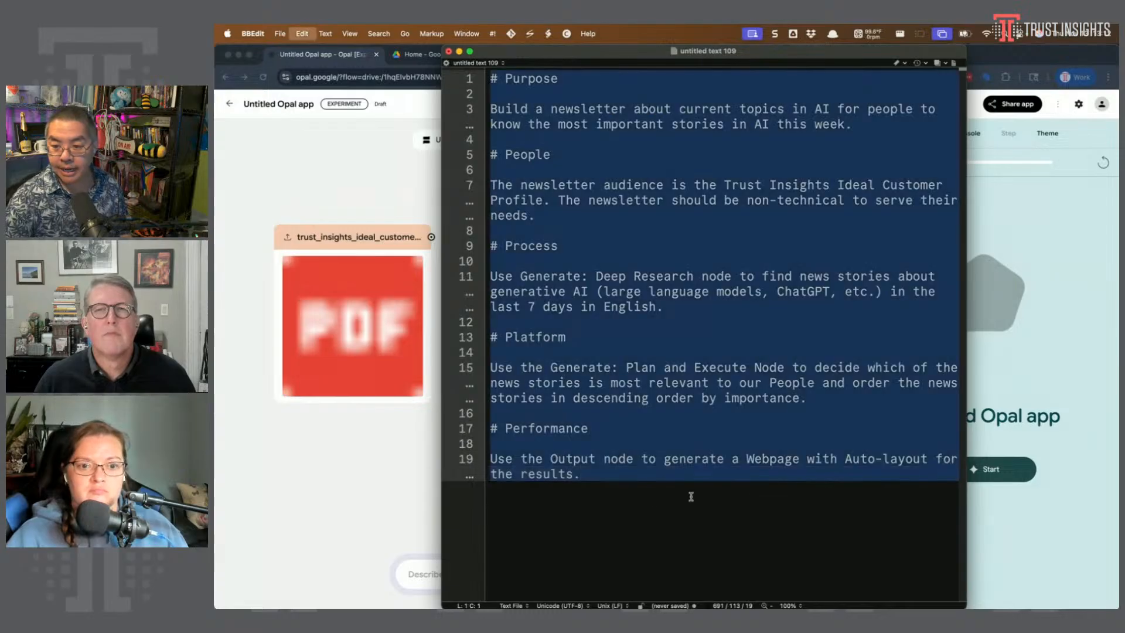
key(super+Tab)
click(507, 568)
key(super+v)
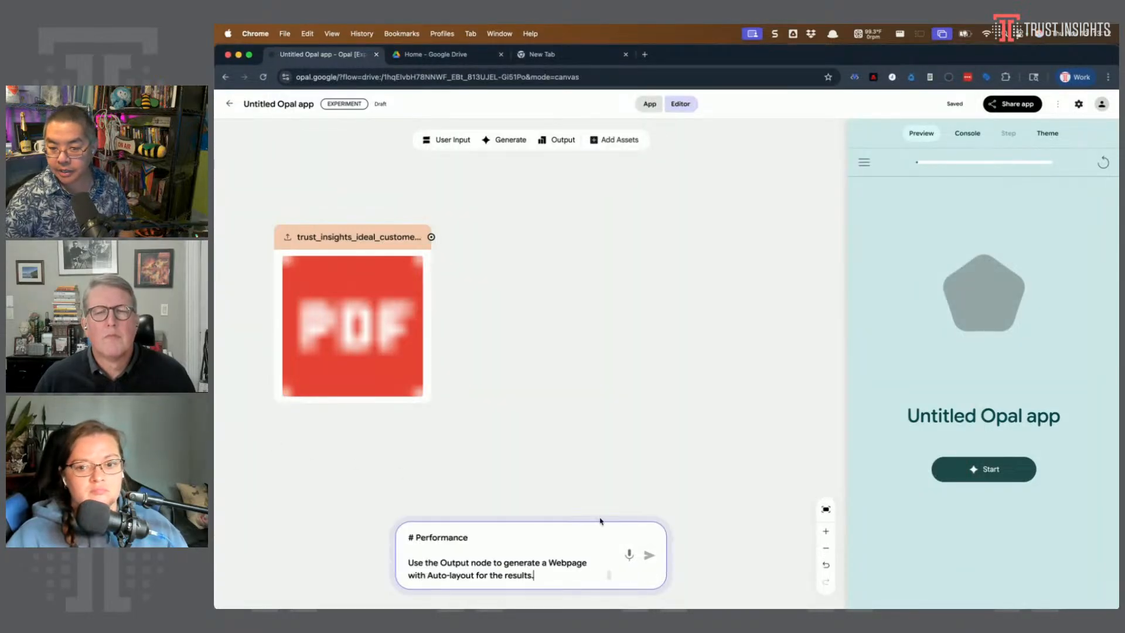
Try to generate the app from the pasted 5P prompt, submitting it twice, and dismiss the error notice
click(650, 555)
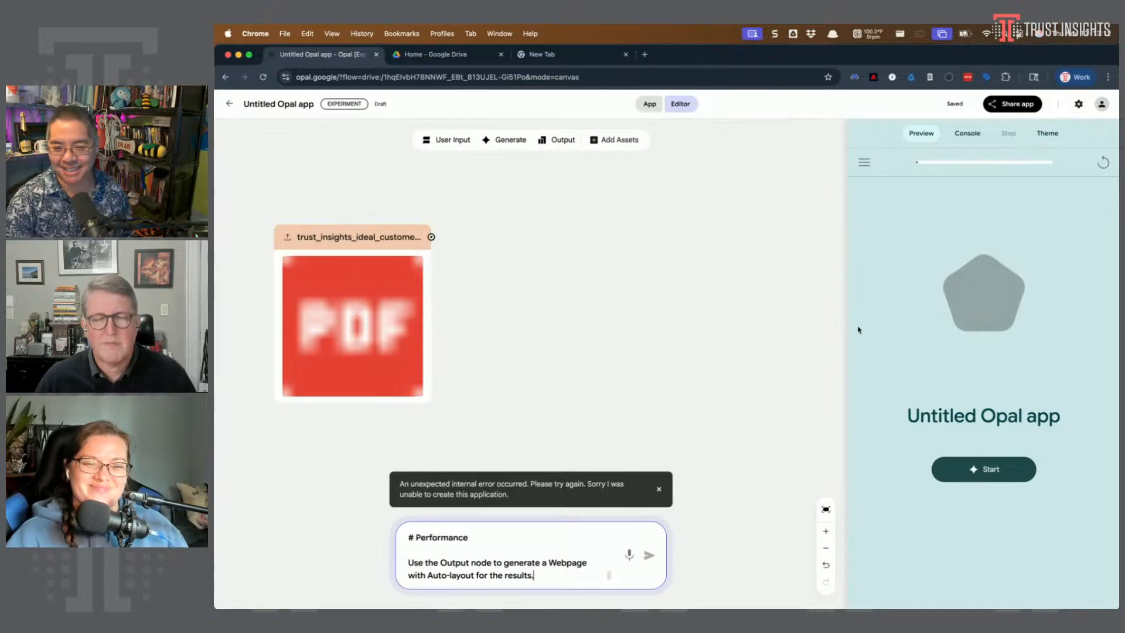
click(649, 555)
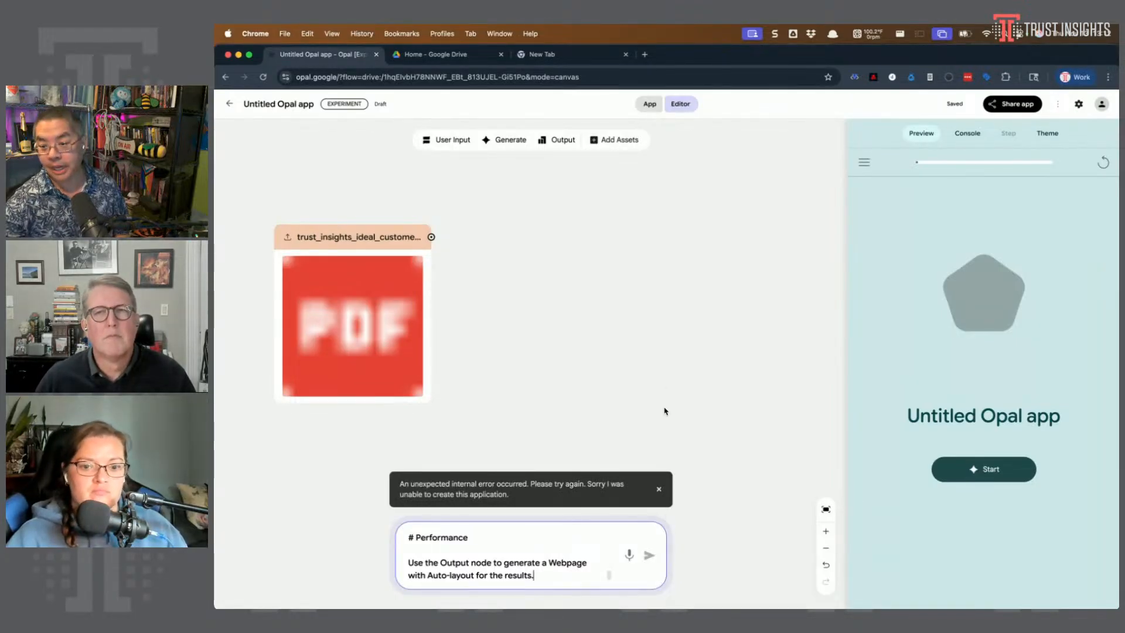
click(658, 489)
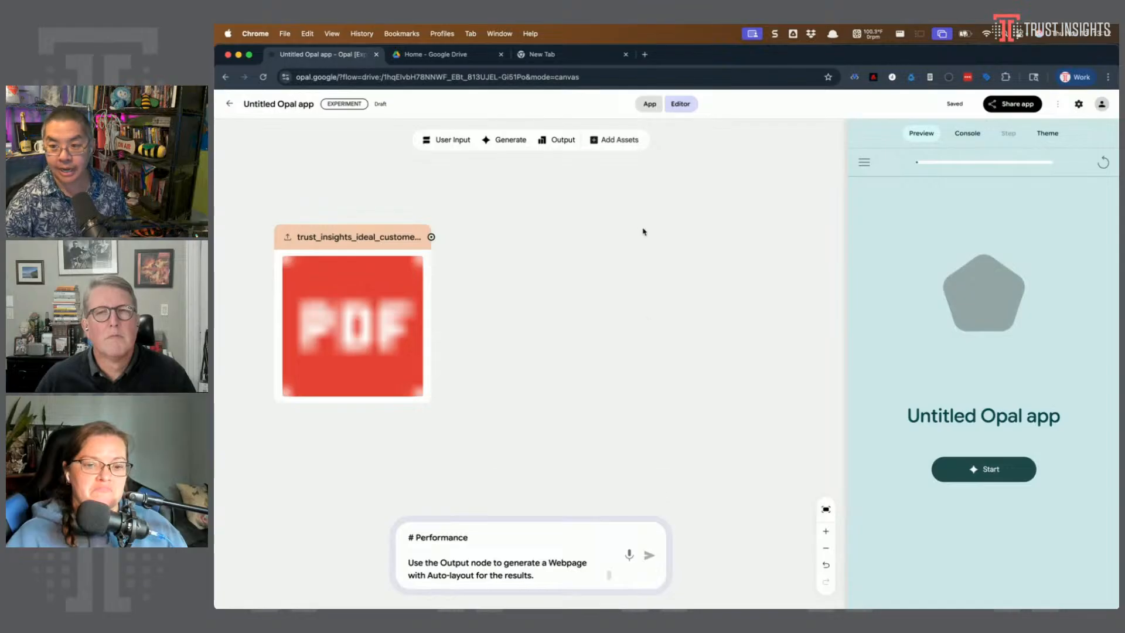
Add a Generate node and set its model to Deep Research with Gemini 2.5 Flash
click(506, 139)
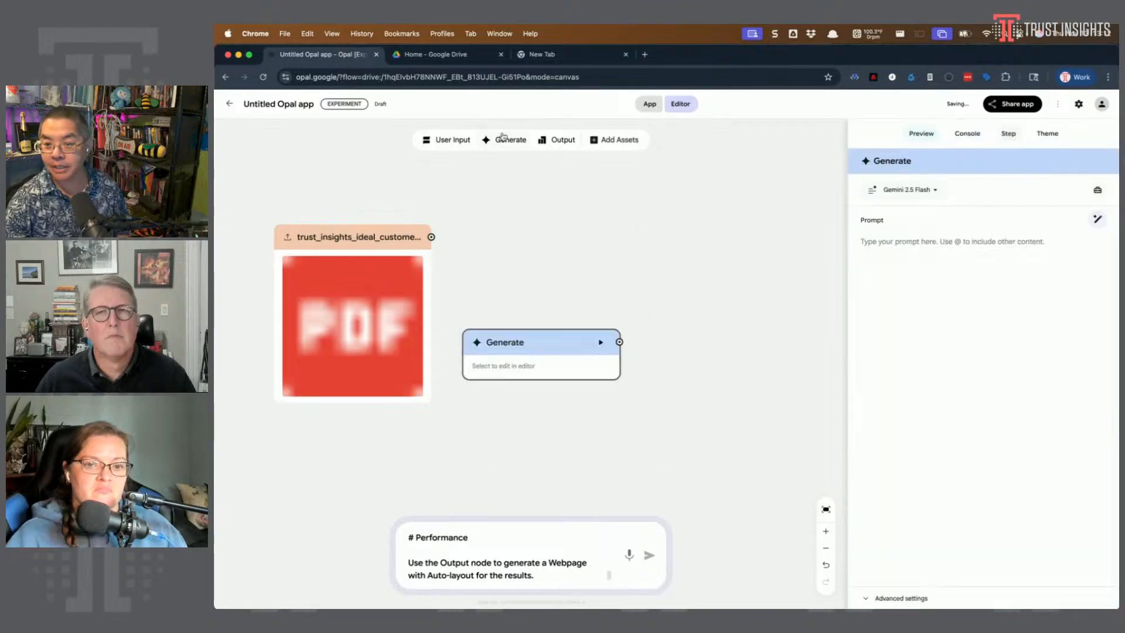
click(920, 190)
click(930, 305)
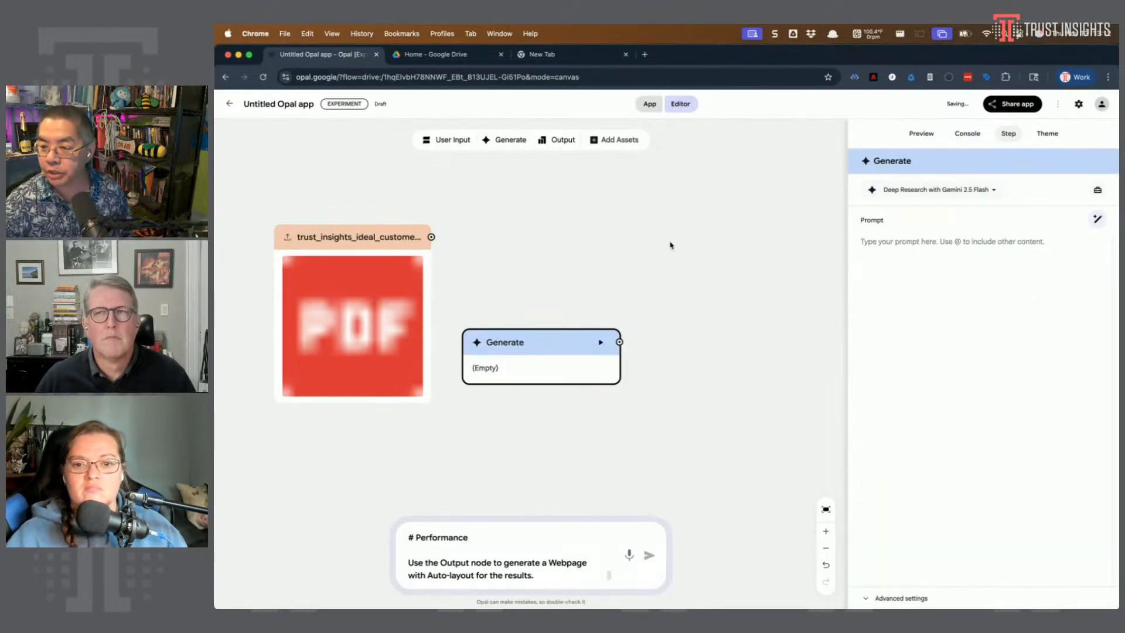
Add a second Generate node to the right of the first and set it to Plan and Execute with Gemini 2.5 Flash
click(515, 142)
drag(543, 350, 733, 321)
click(909, 189)
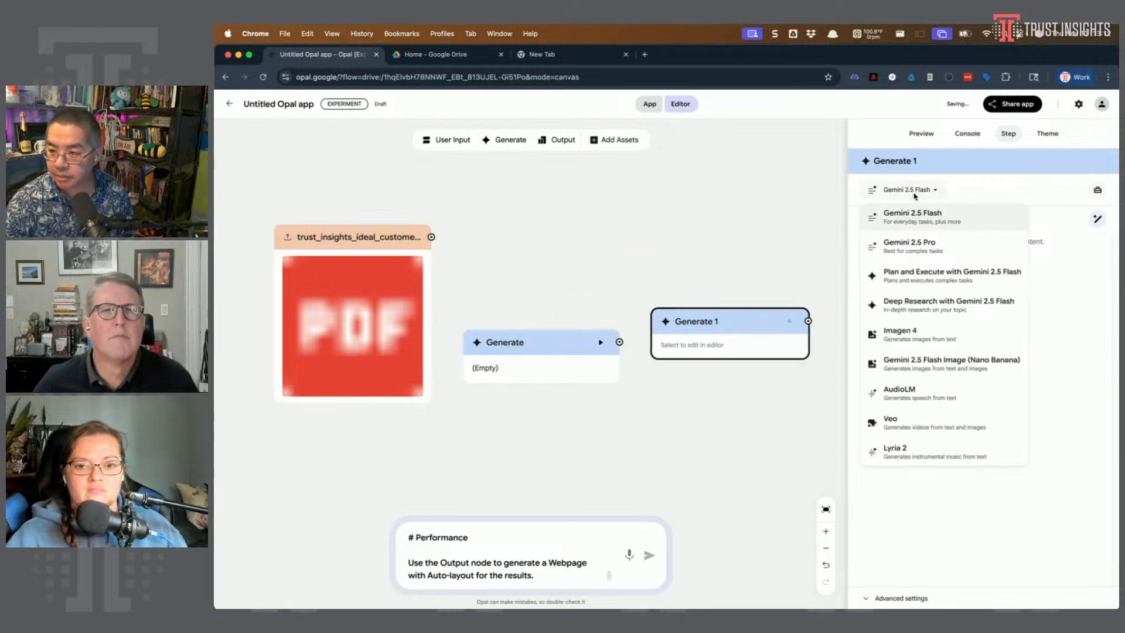
click(924, 268)
click(701, 244)
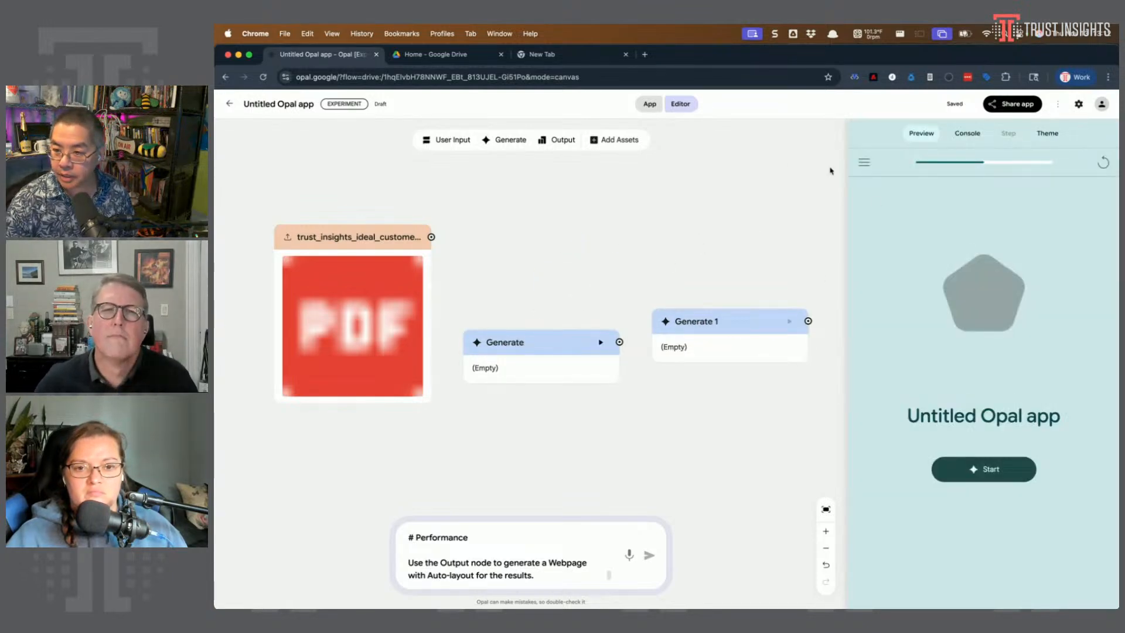
Add an Output node below the second Generate node and set it to Webpage with auto-layout
click(574, 139)
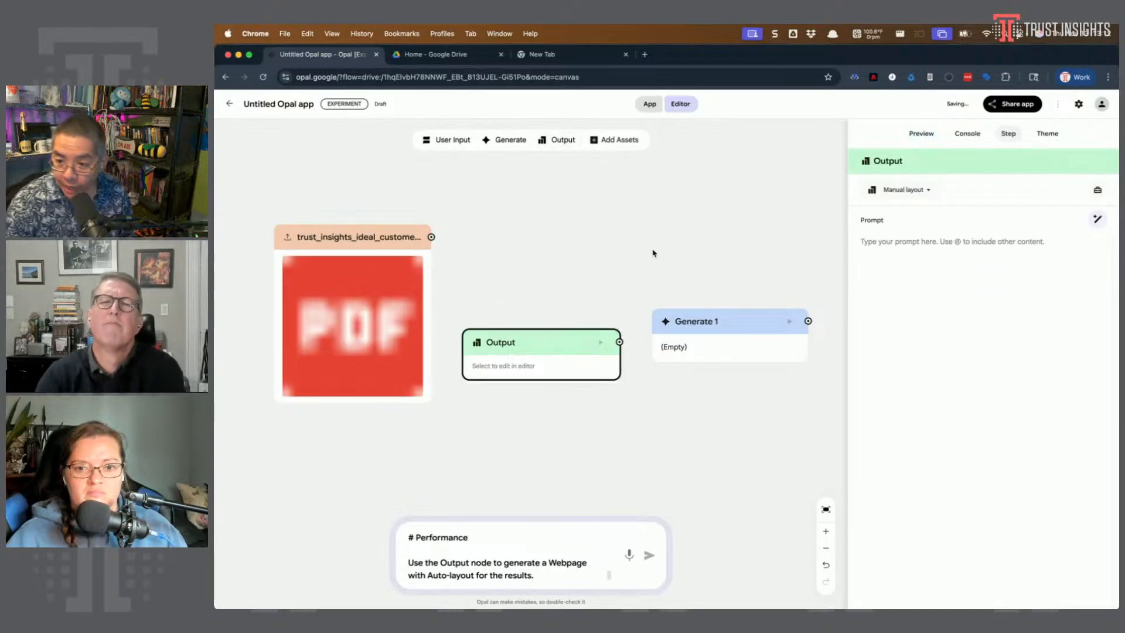
drag(509, 331, 793, 385)
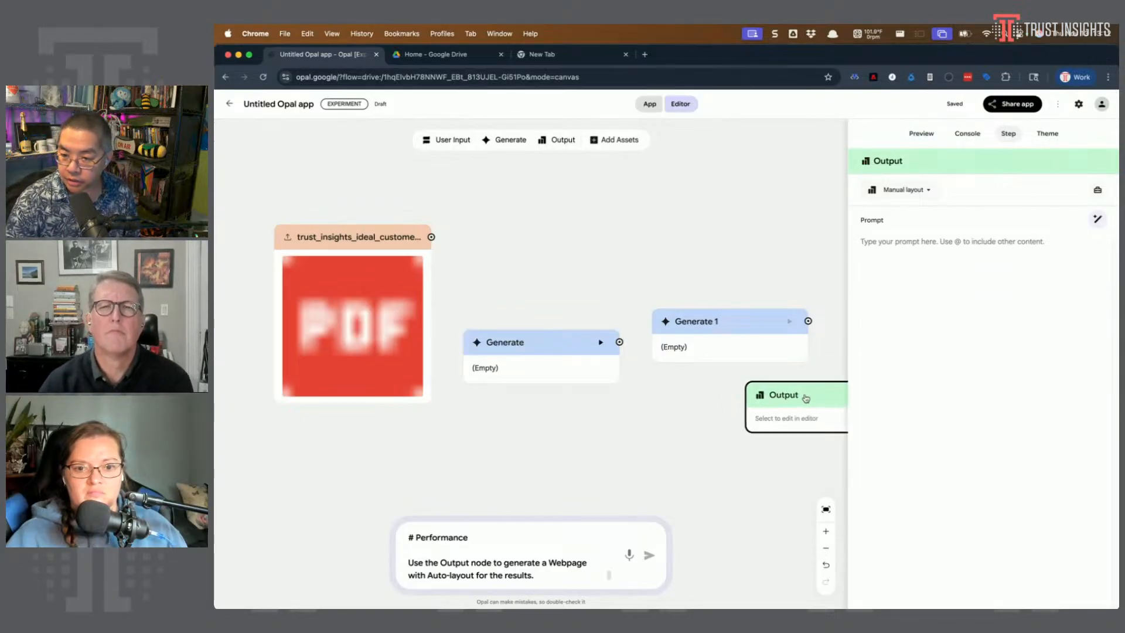
click(927, 190)
click(906, 243)
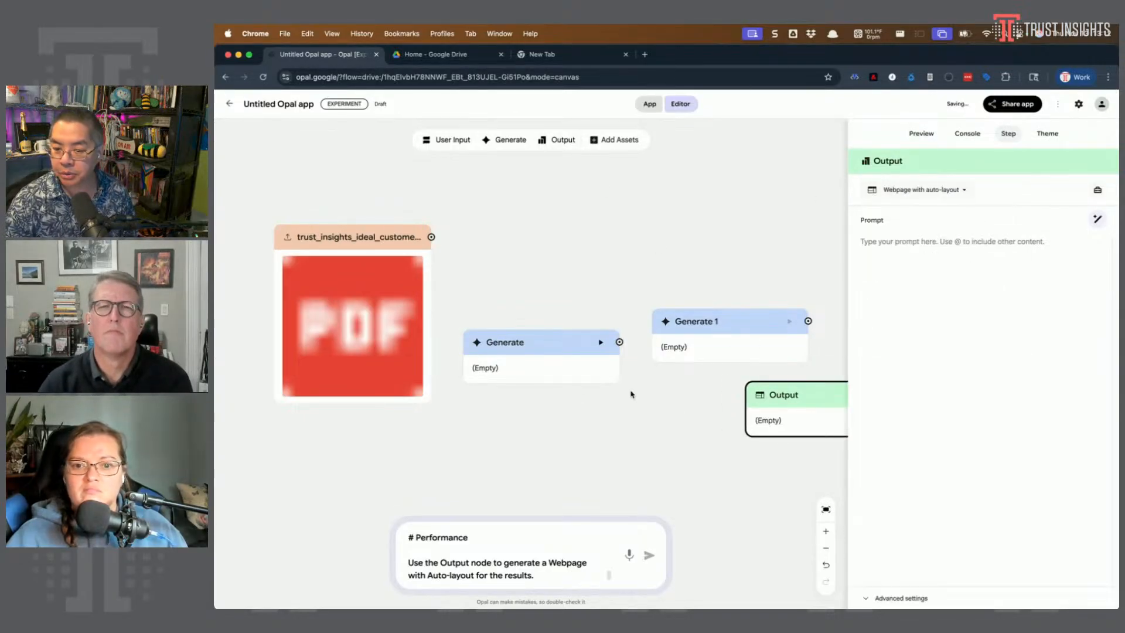
Connect the customer profile PDF to the first Generate node, that node to Generate 1, and Generate 1 to the Output node
drag(431, 238, 467, 342)
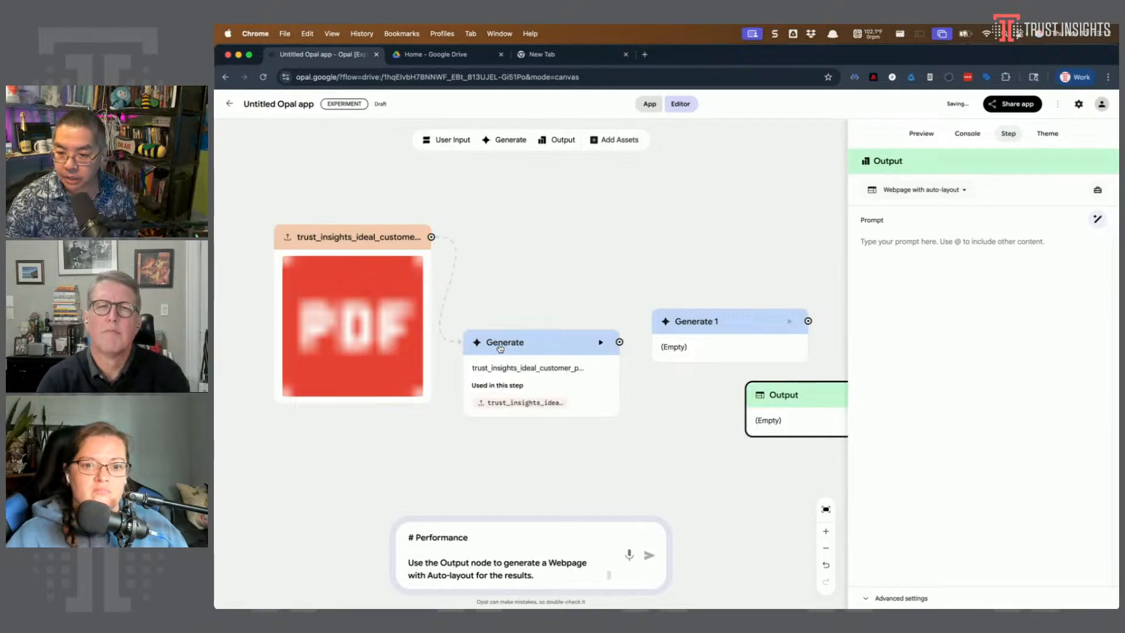
drag(619, 344, 699, 334)
drag(808, 321, 797, 396)
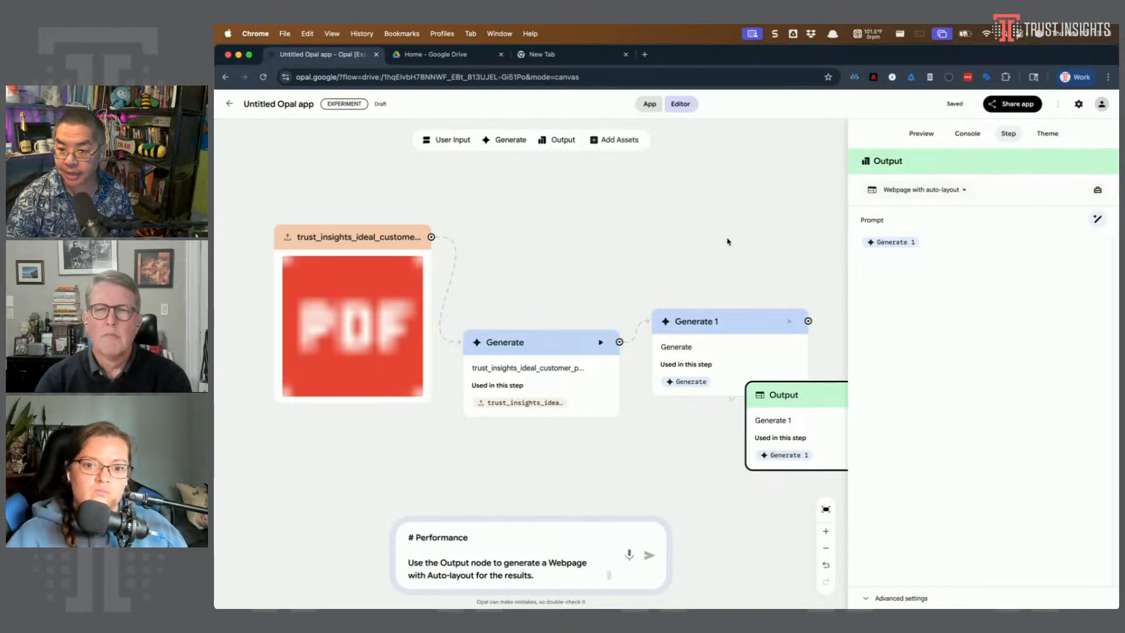
Copy the Purpose paragraph from BBEdit into the first Generate node's prompt, above the PDF reference and separated by a blank line
click(527, 350)
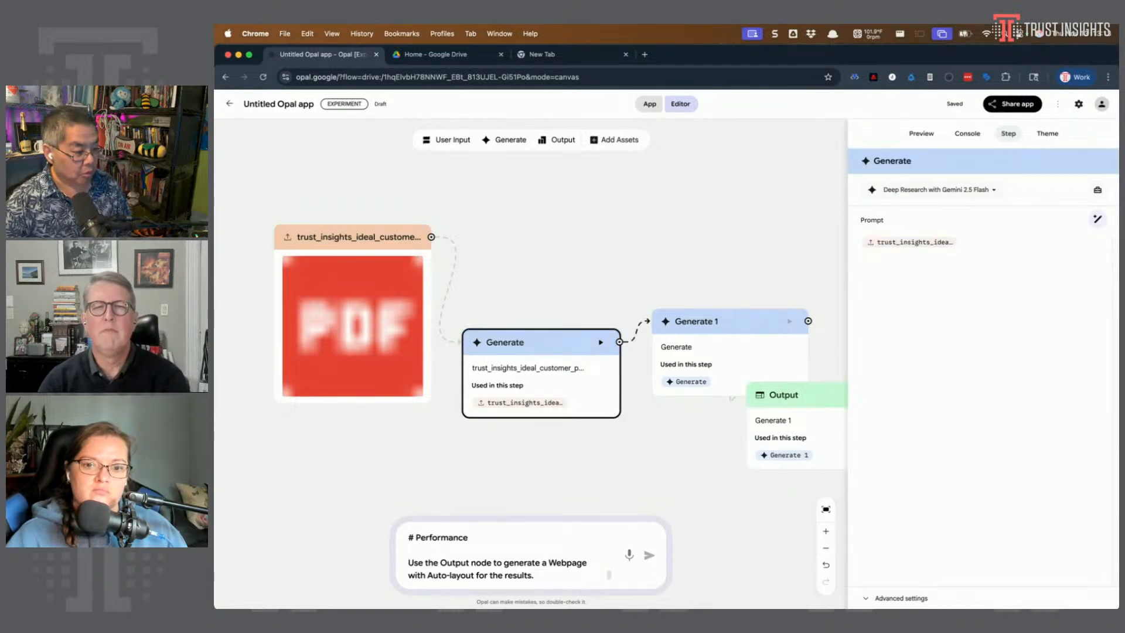
key(super+Tab)
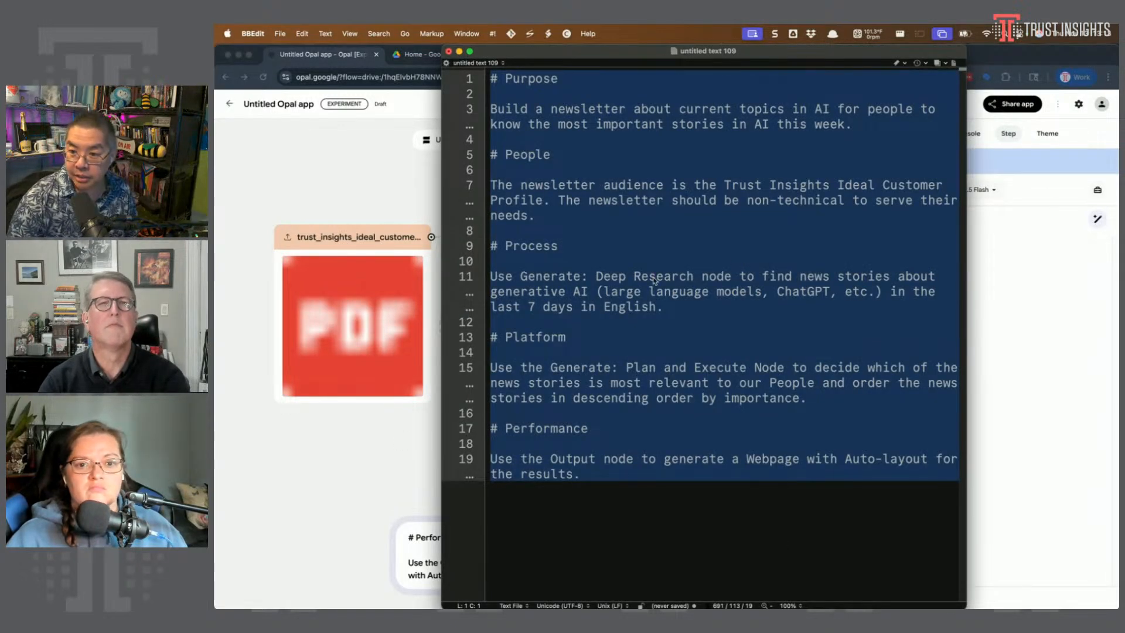
click(680, 266)
drag(854, 124, 478, 104)
key(super+c)
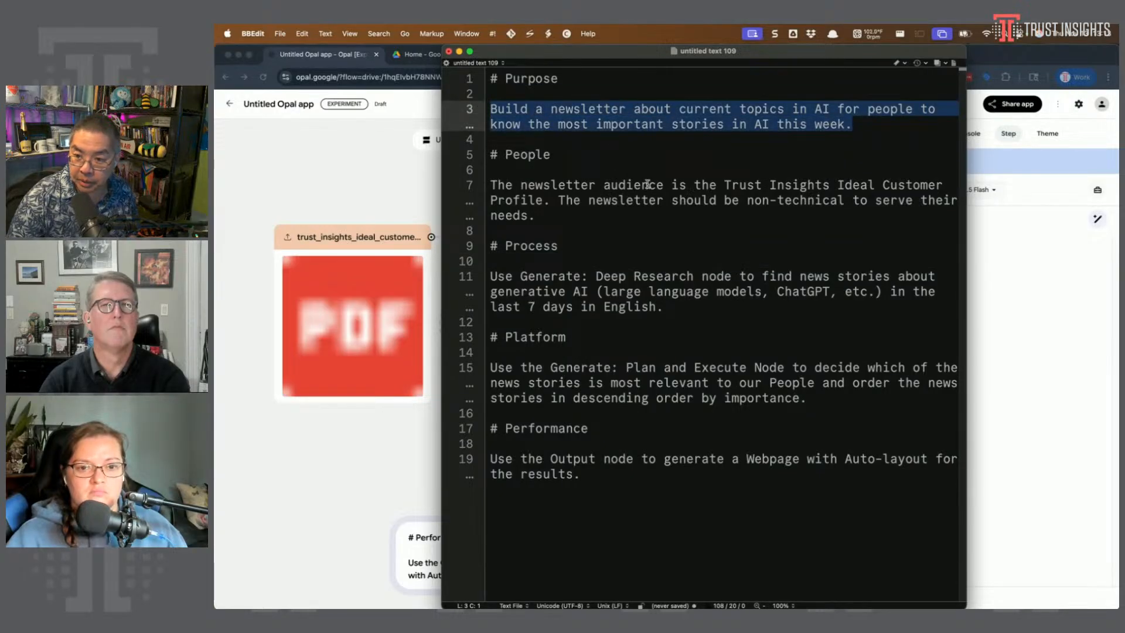
key(super+Tab)
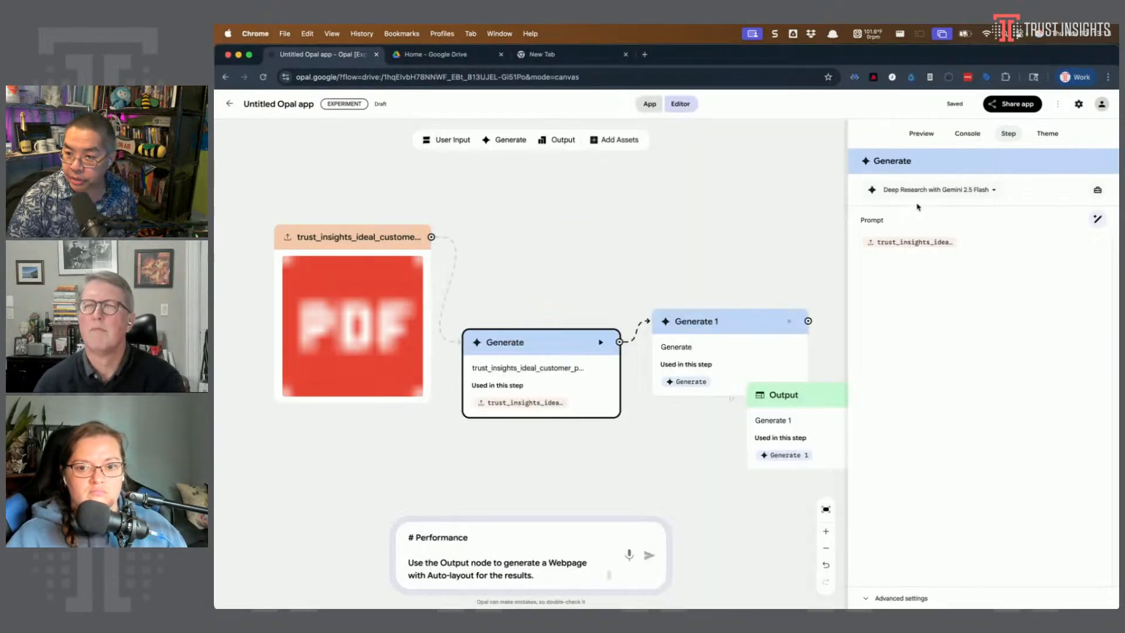
click(857, 241)
key(super+v)
key(Return)
key(Return)
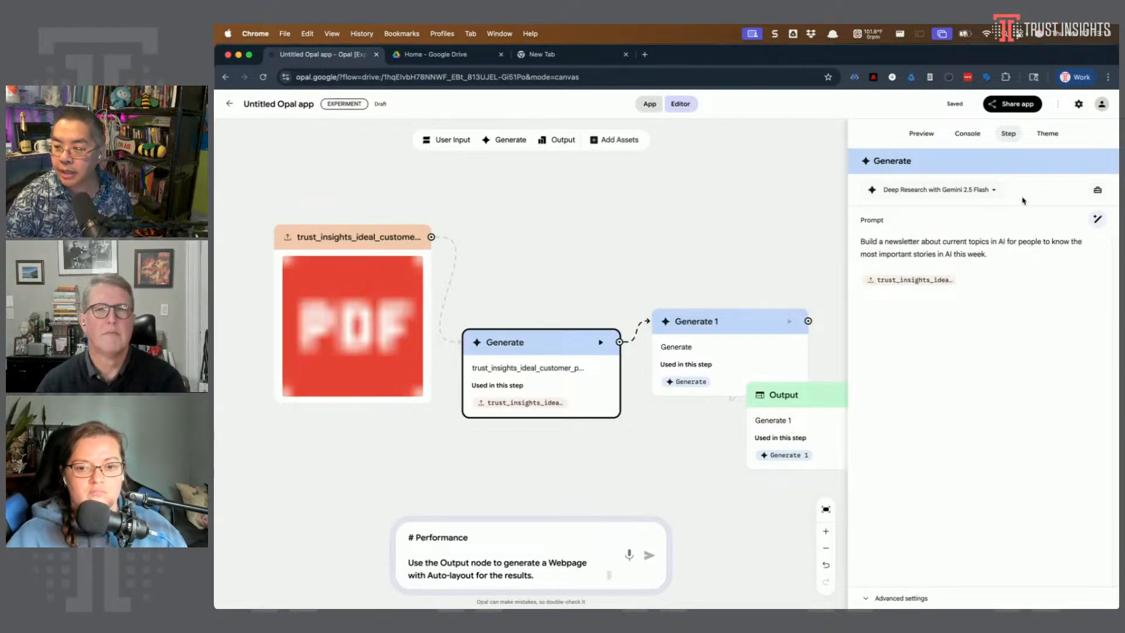
Copy the People paragraph from BBEdit into the first Generate node's prompt, directly before the PDF reference
key(super+Tab)
click(559, 214)
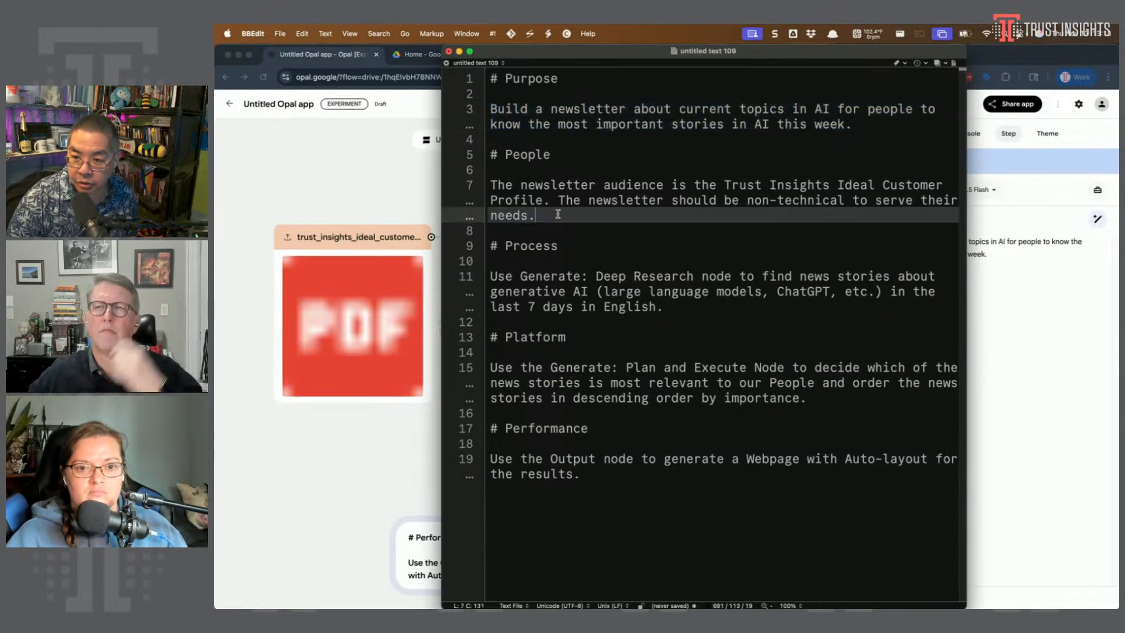
drag(558, 214, 491, 185)
key(super+c)
key(super+Tab)
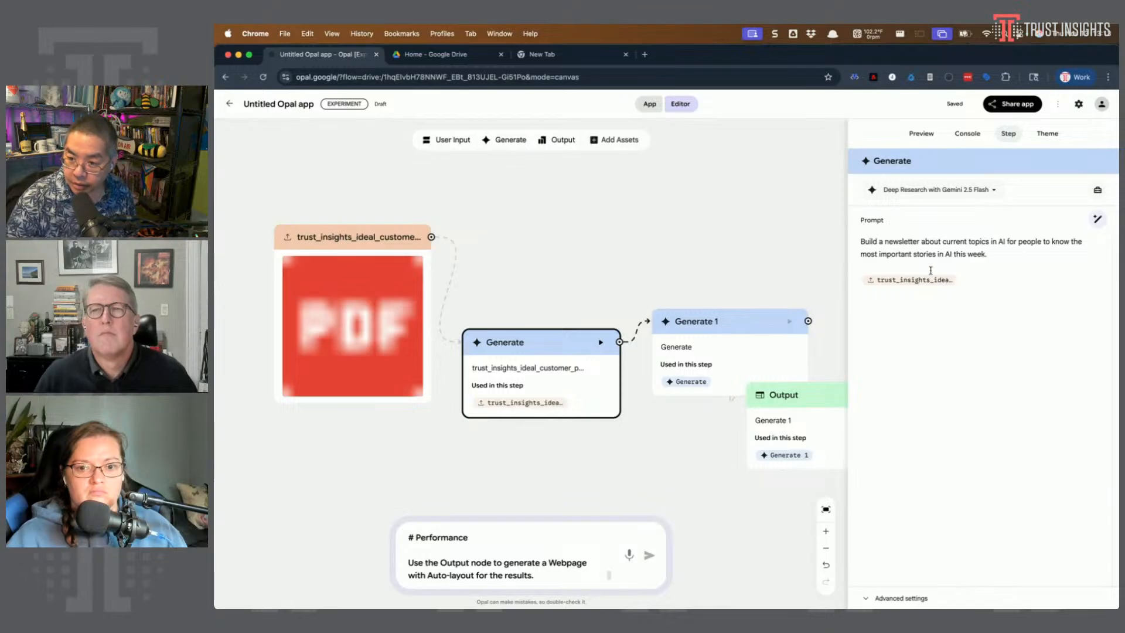
key(super+v)
Copy the Process paragraph from BBEdit to the end of the first Generate node's prompt, below the PDF reference
click(998, 307)
key(super+Tab)
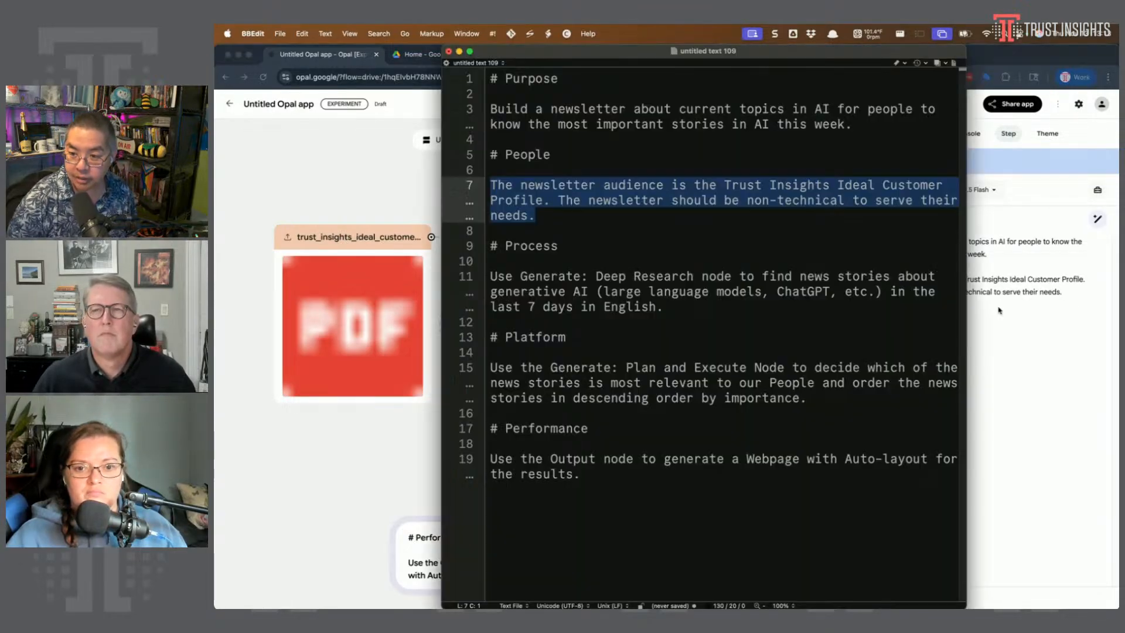
drag(664, 306, 458, 284)
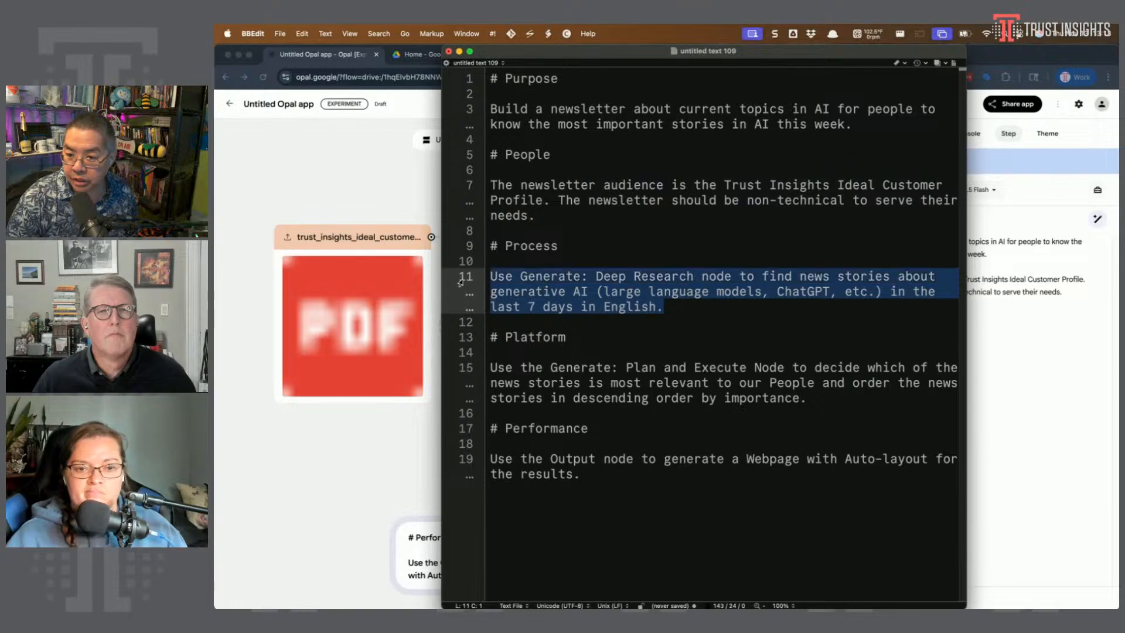
key(super+c)
key(super+Tab)
key(super+v)
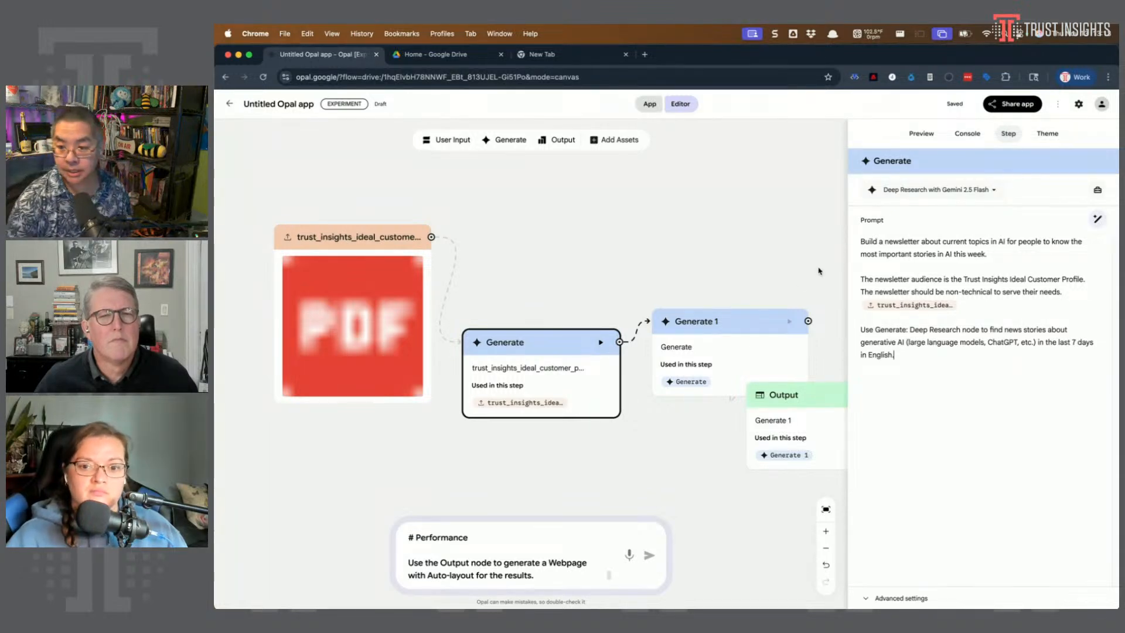
Give Generate 1 the Platform instruction from BBEdit, starting at "Decide which of the news stories", above the Create Newsletter reference
click(744, 330)
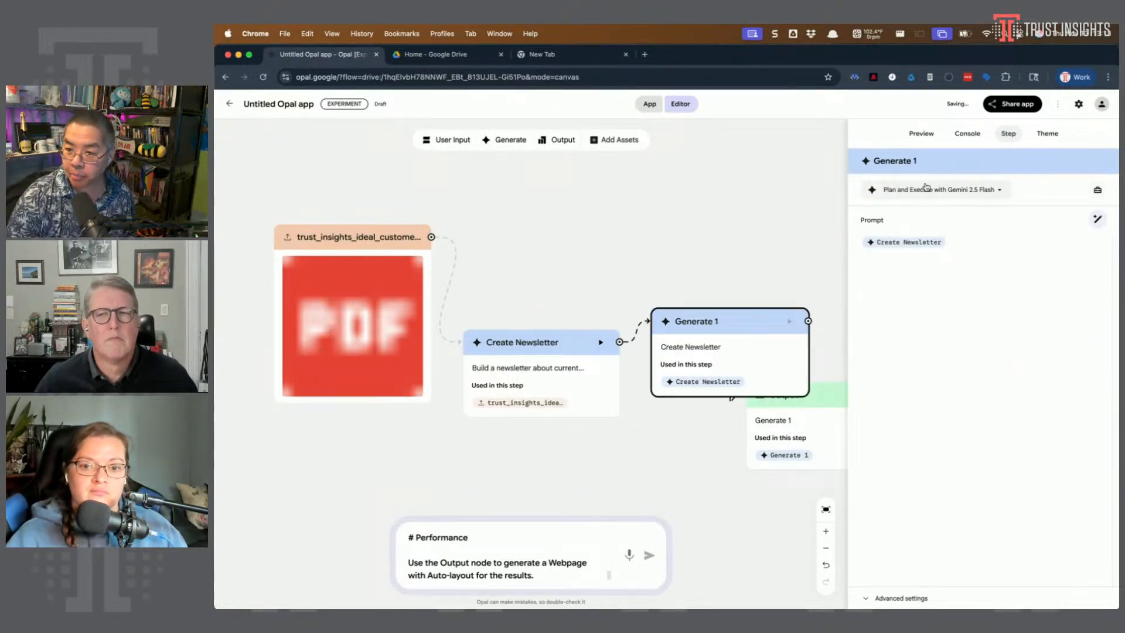
key(super+Tab)
drag(807, 399, 816, 367)
key(super+Tab)
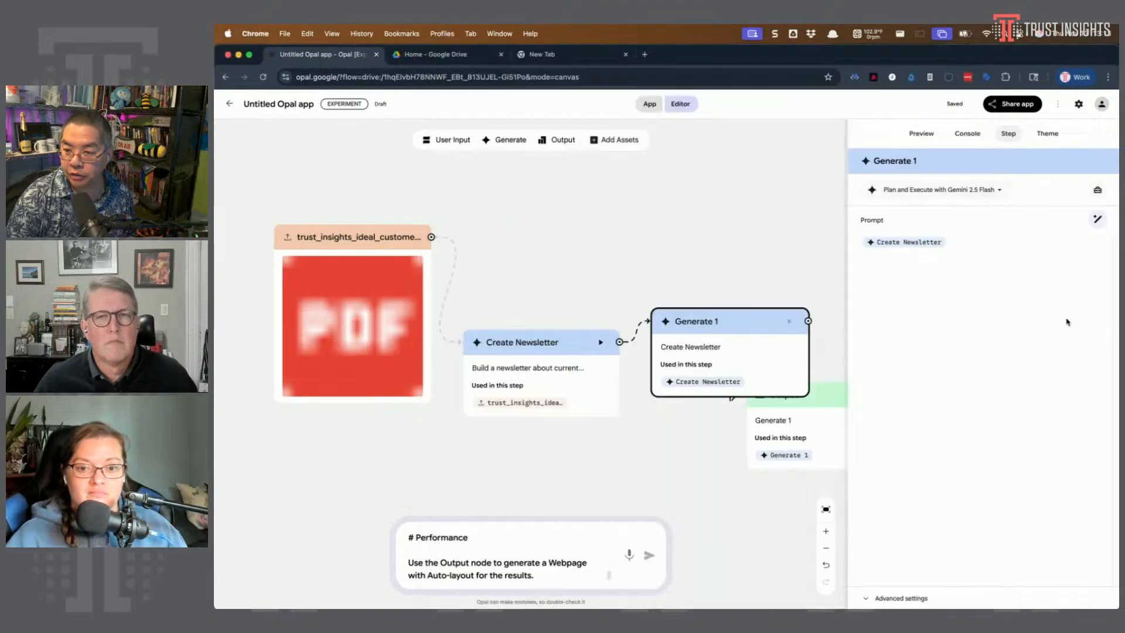
click(1006, 297)
key(super+v)
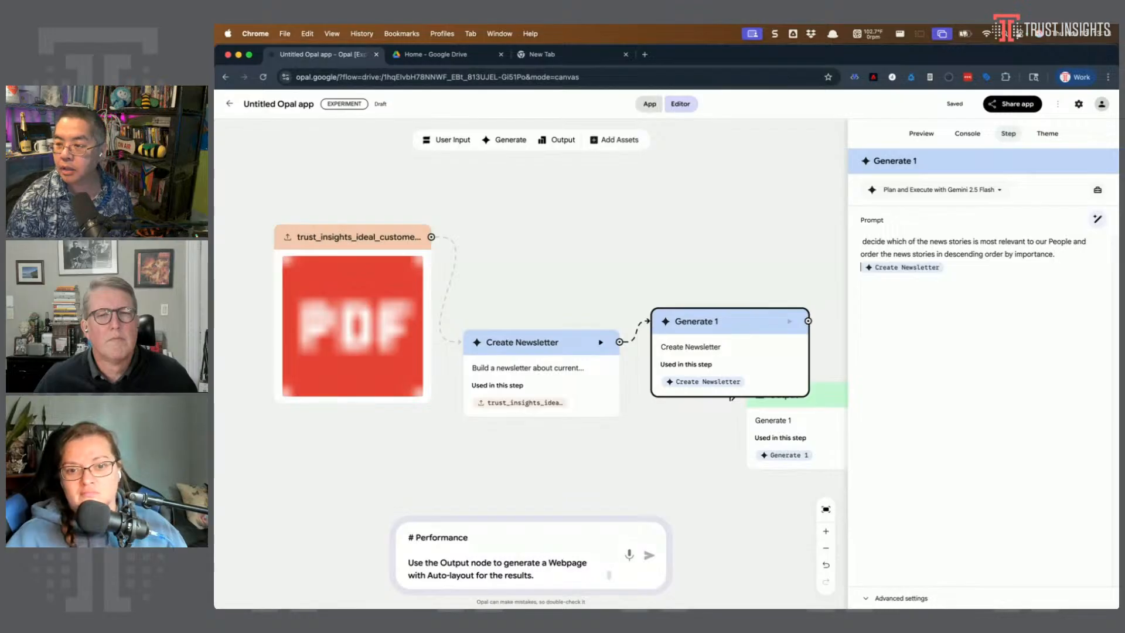
click(868, 241)
key(BackSpace)
text(D)
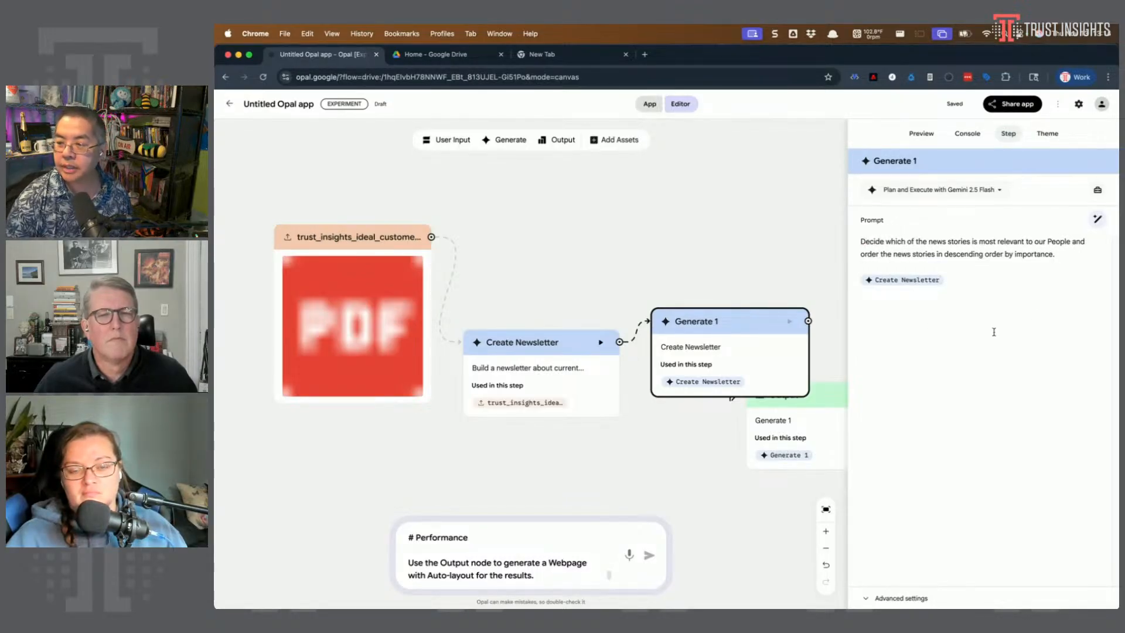
key(super+Tab)
click(638, 473)
key(super+Tab)
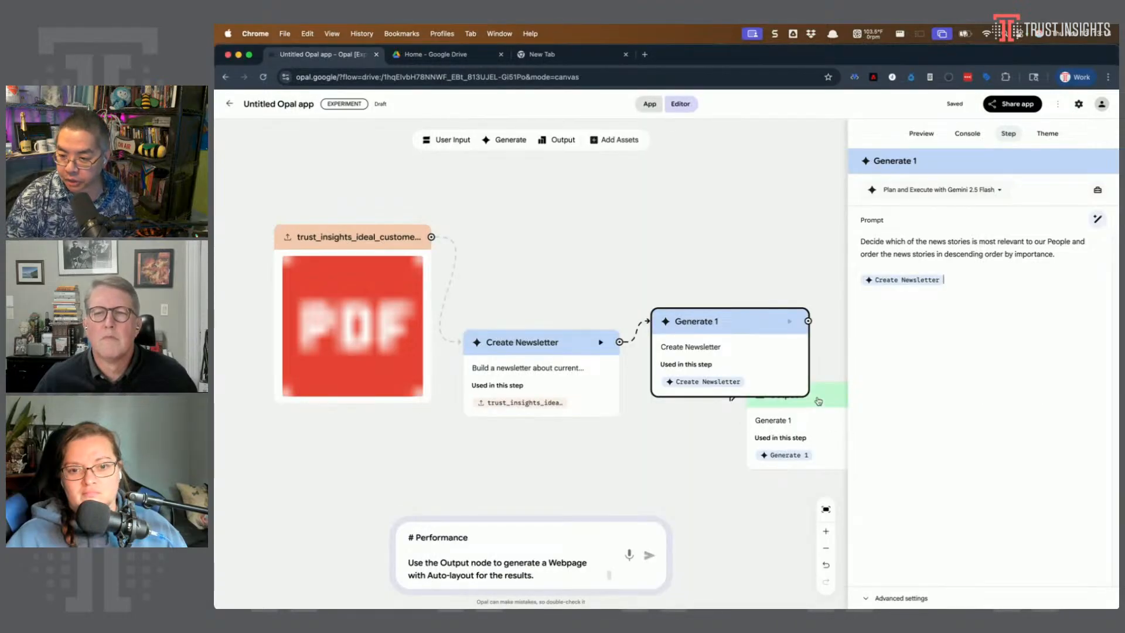
Move the Output node to the right of the Rank News node and fit the whole workflow in the canvas
drag(816, 400, 814, 453)
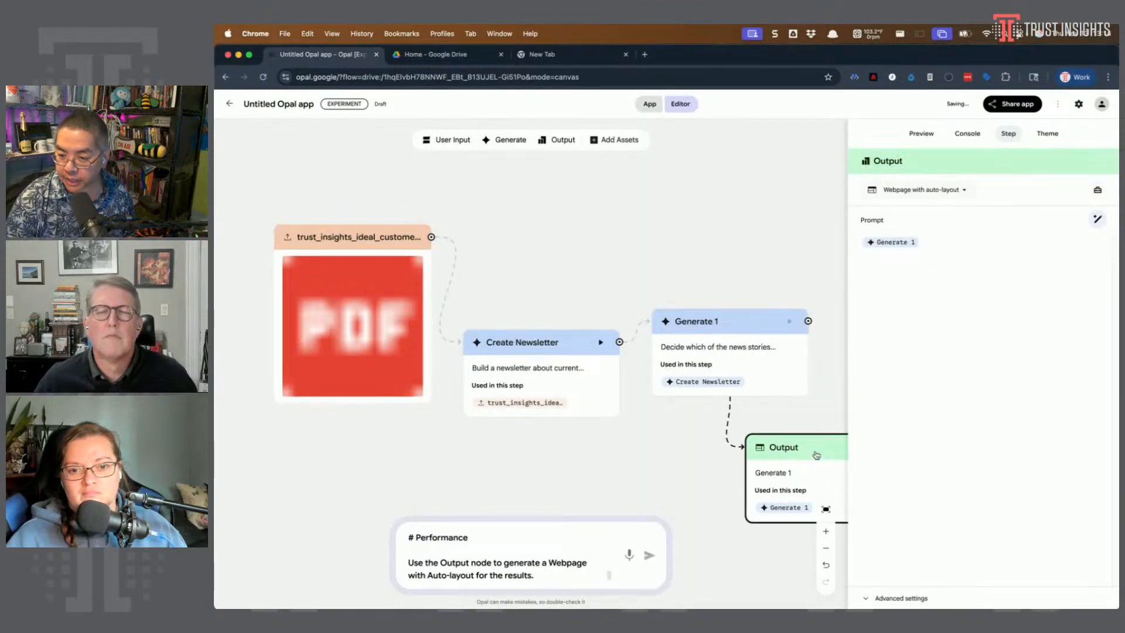
click(825, 509)
drag(750, 457, 571, 276)
click(826, 511)
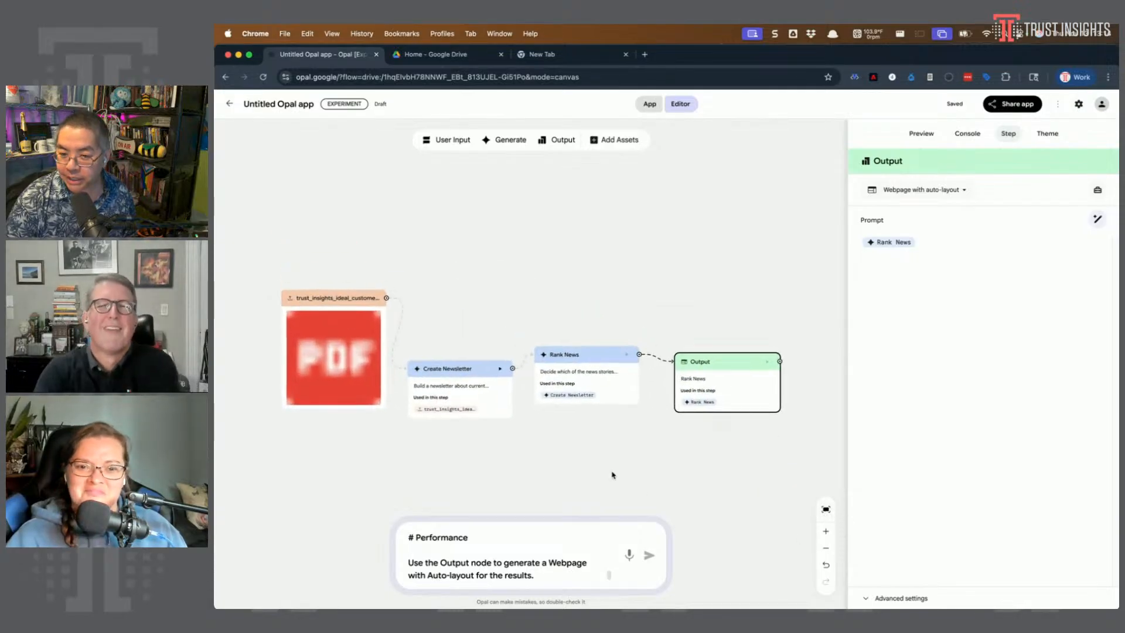
Run the app in the preview and look through the generated newsletter page
click(517, 455)
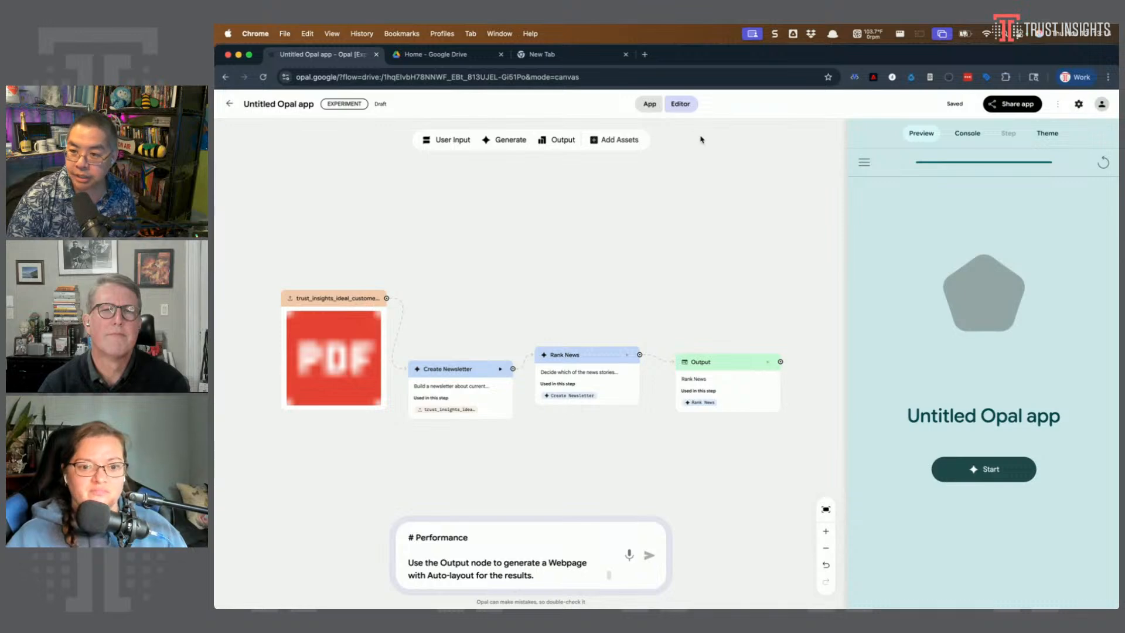
click(1001, 474)
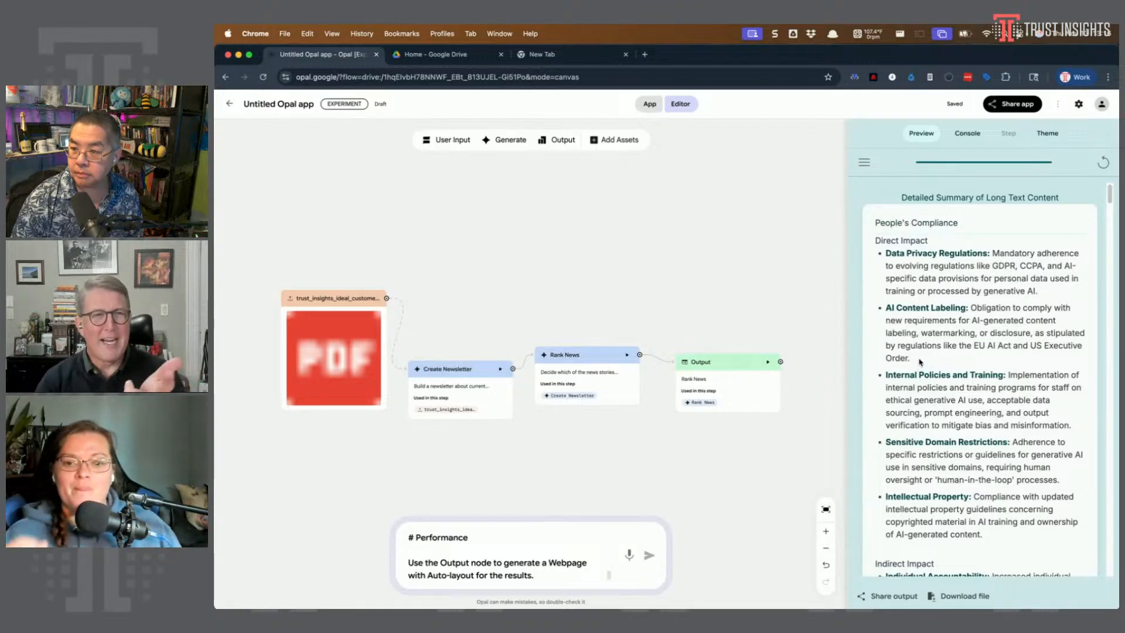
scroll(924, 333, down, 5)
scroll(925, 334, down, 20)
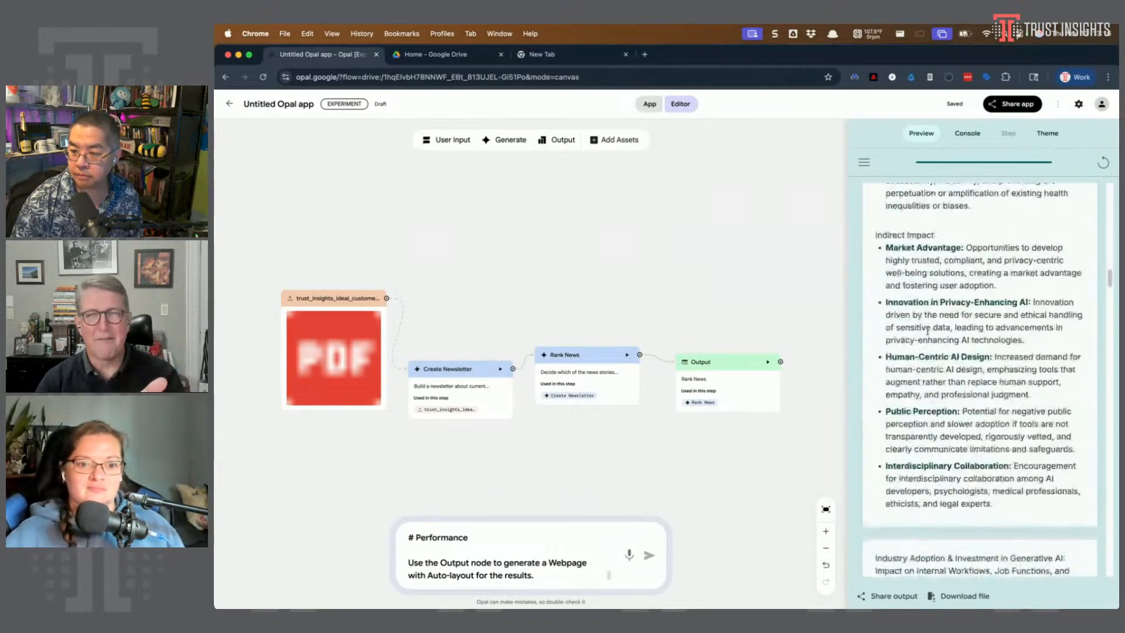
scroll(928, 332, down, 20)
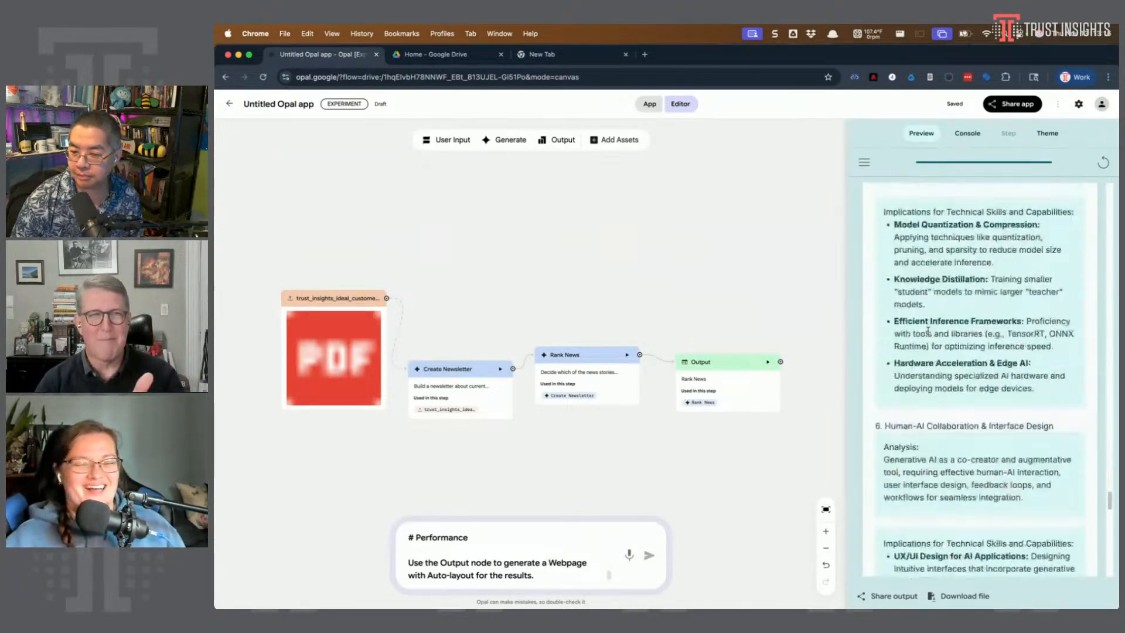
scroll(928, 331, up, 20)
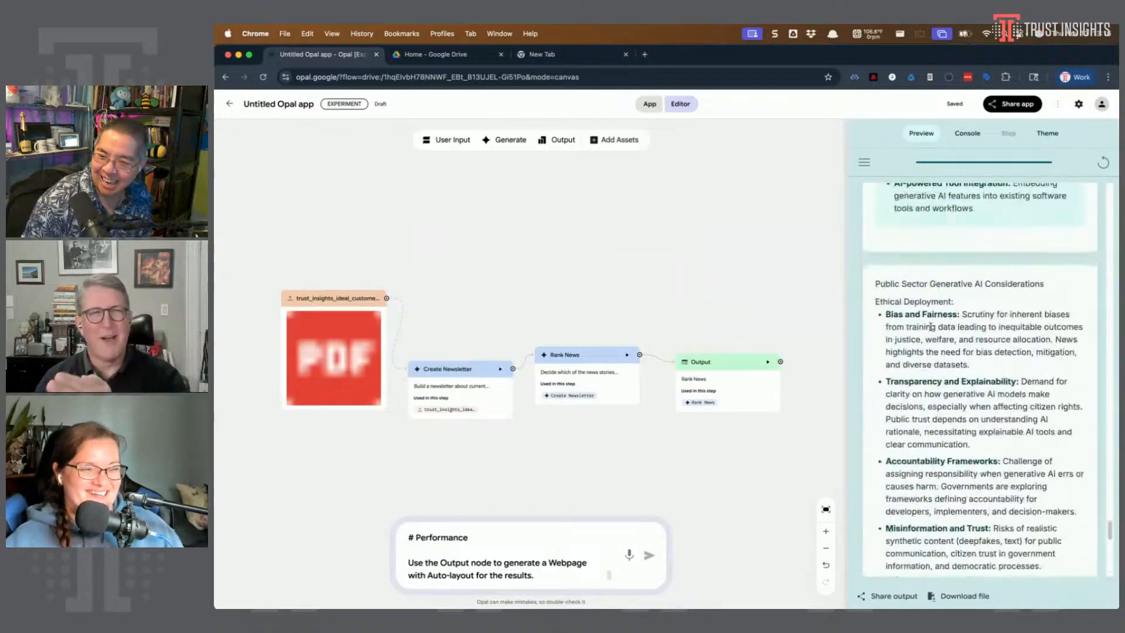
scroll(932, 330, up, 15)
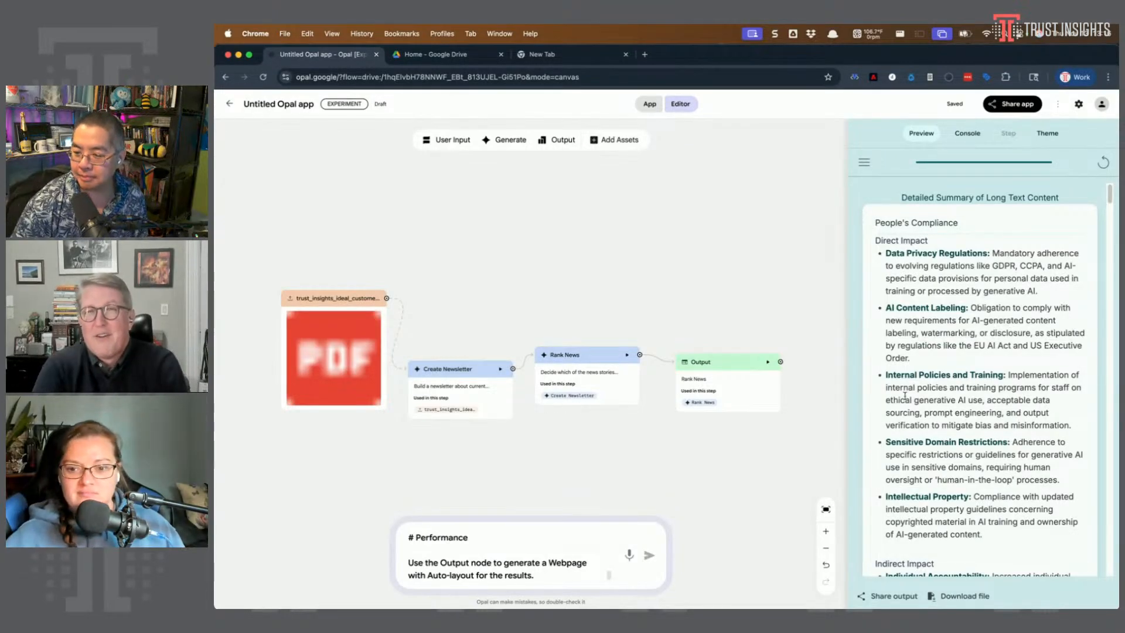
scroll(905, 396, down, 10)
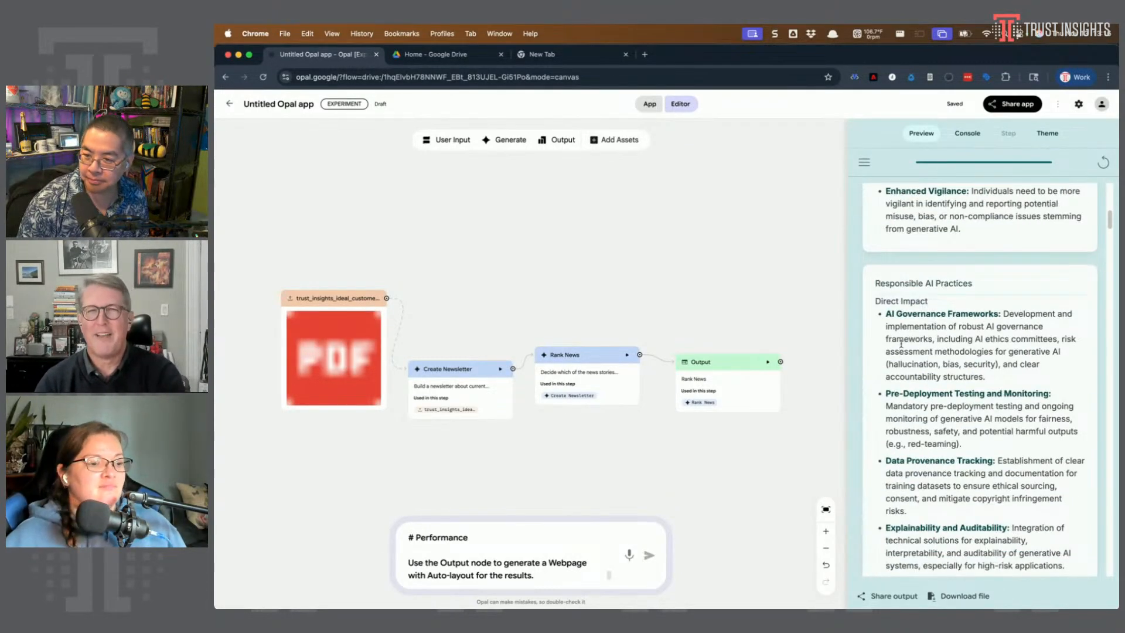
scroll(901, 344, down, 15)
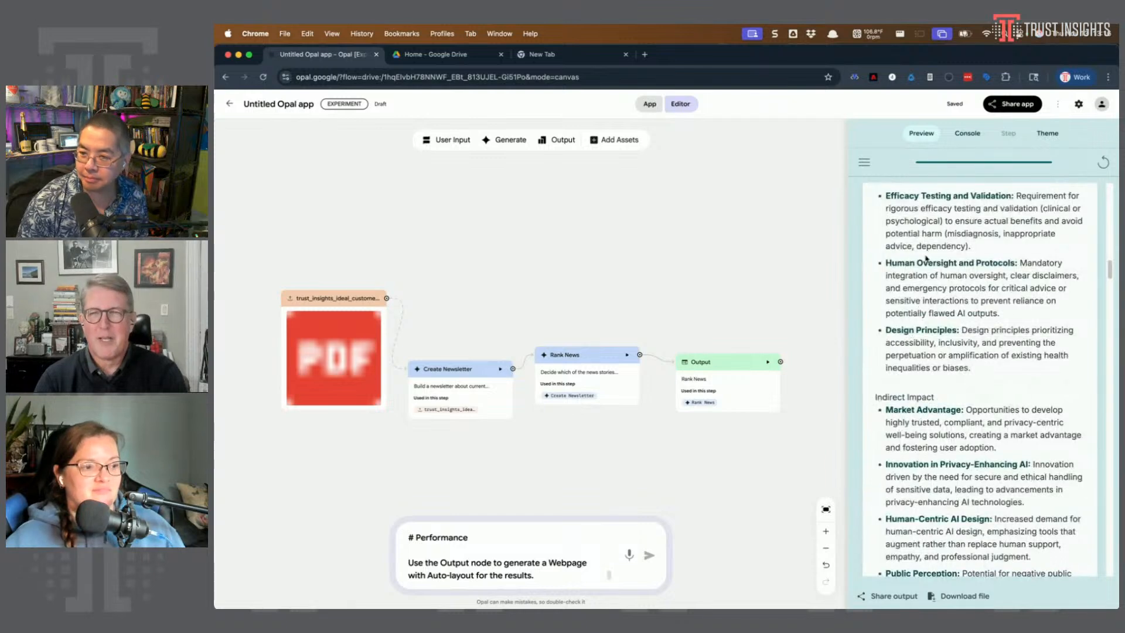
Examine the console output of the Create Newsletter step, including its references, and the calls logged under Rank News
click(961, 132)
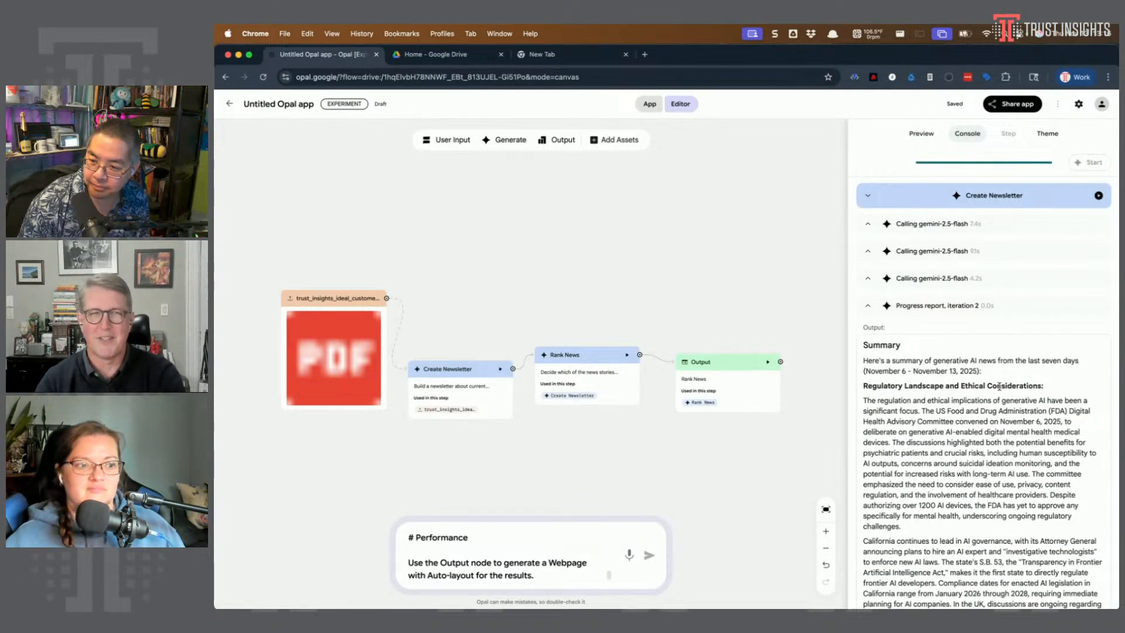
scroll(999, 387, down, 5)
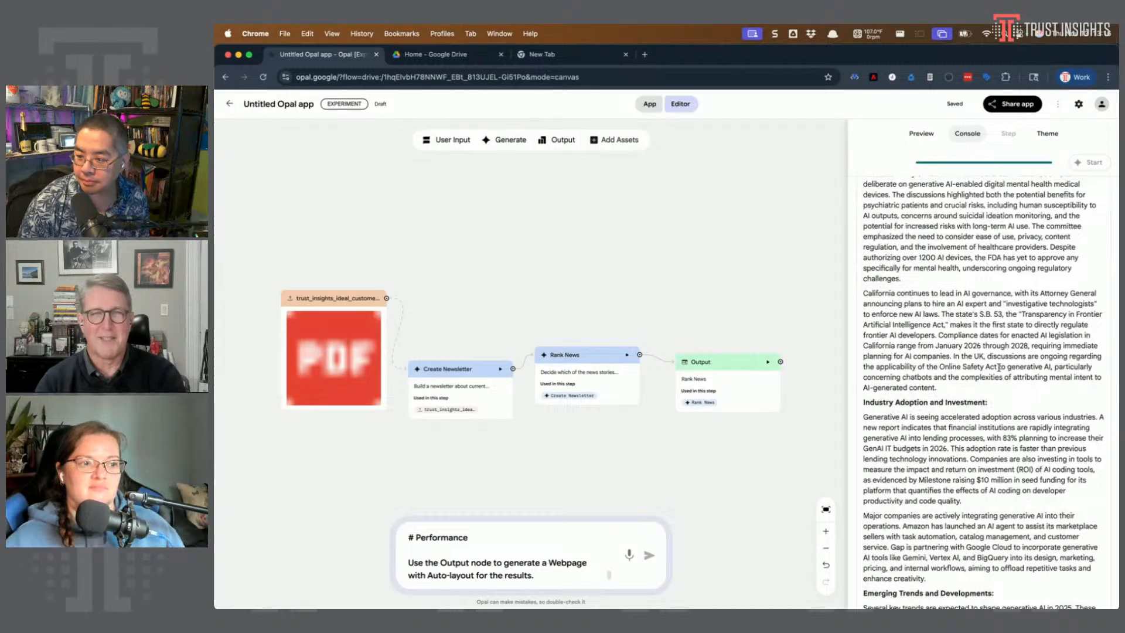
scroll(999, 368, down, 7)
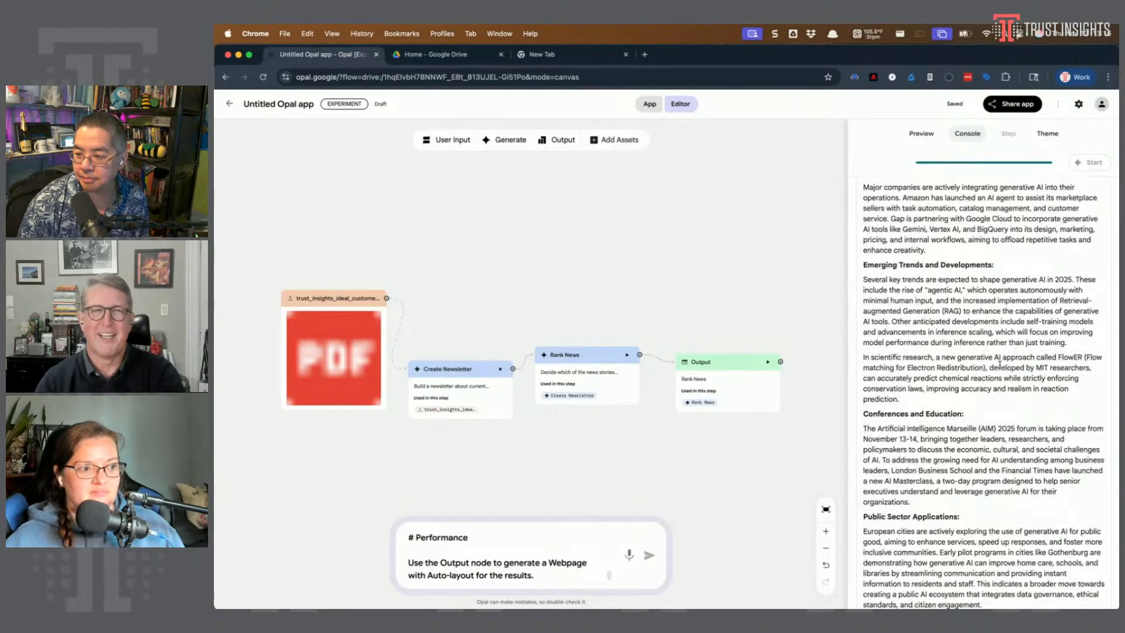
scroll(1000, 364, down, 10)
scroll(1001, 357, down, 10)
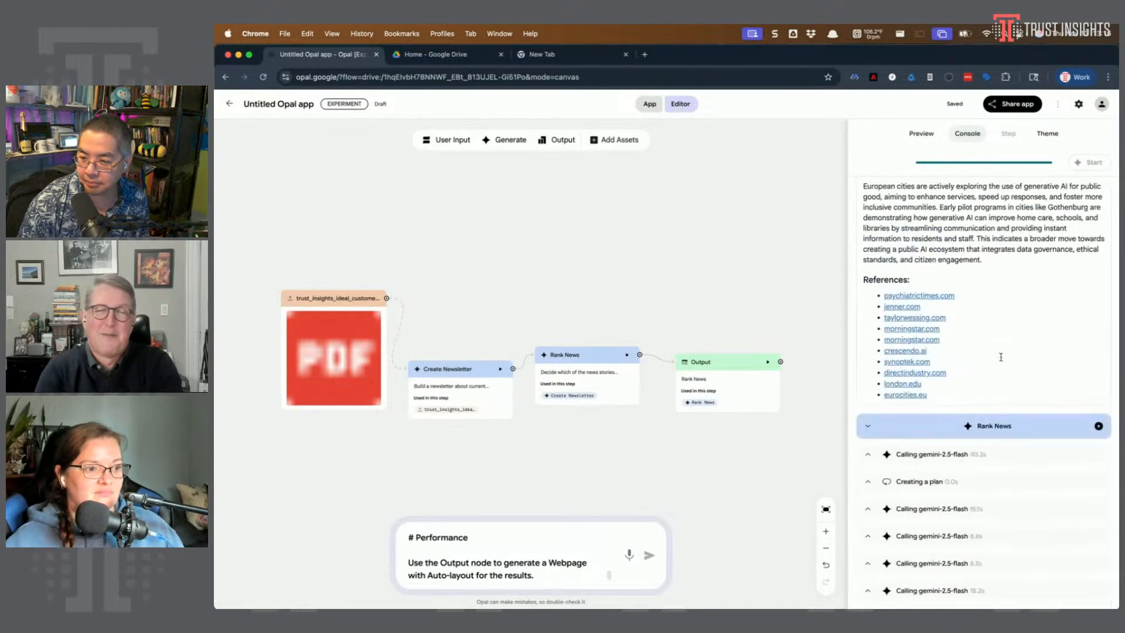
click(870, 426)
click(870, 425)
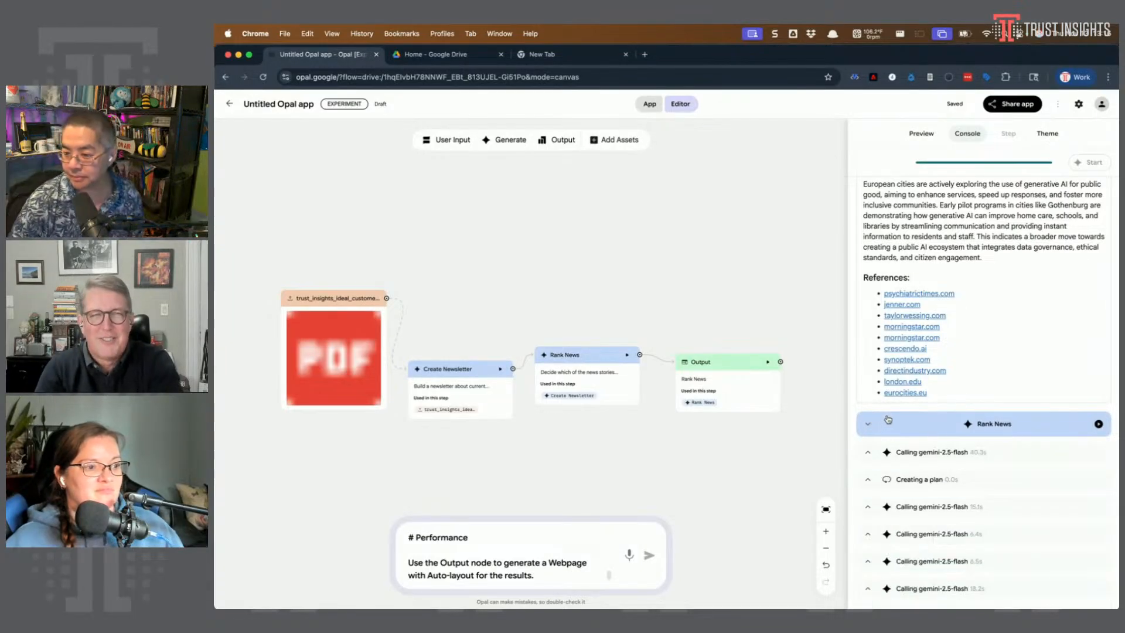
Examine the calls logged under Rank News in the console and read through the step's output
scroll(879, 422, down, 5)
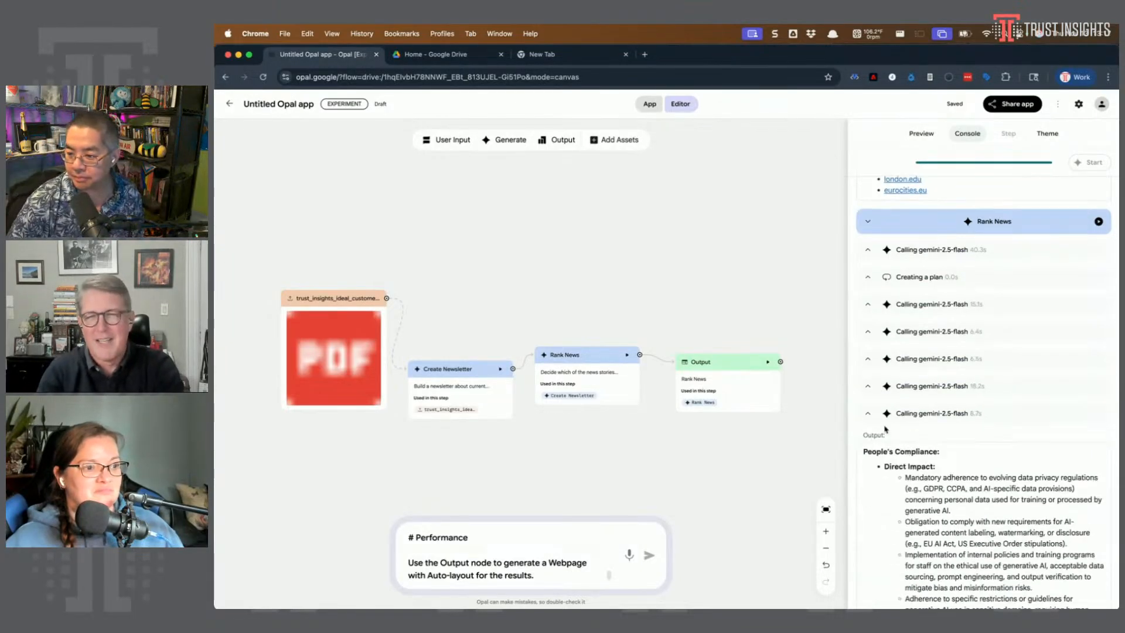
click(869, 389)
click(869, 388)
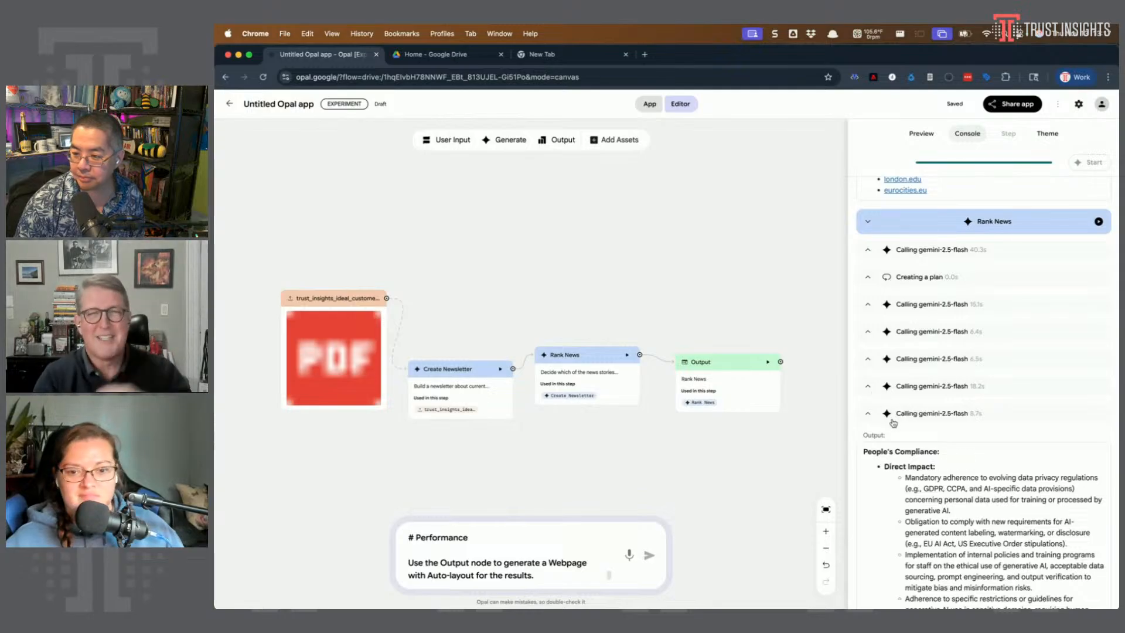
scroll(894, 425, down, 15)
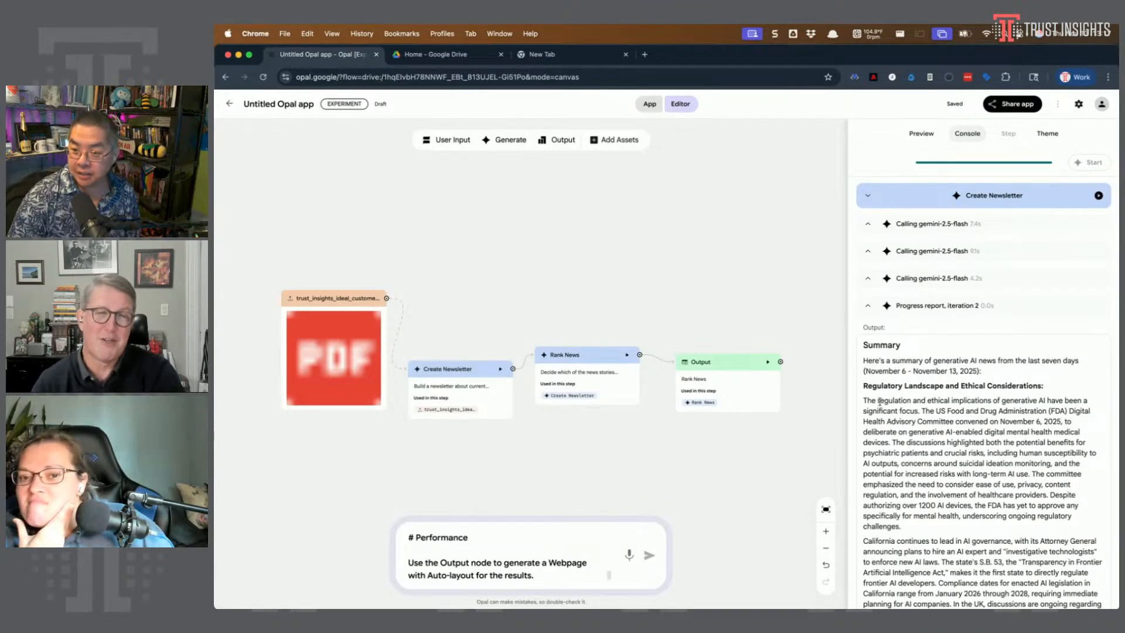
Review the generated page from its beginning in the preview and check the theme editor's options without changing the theme
click(921, 133)
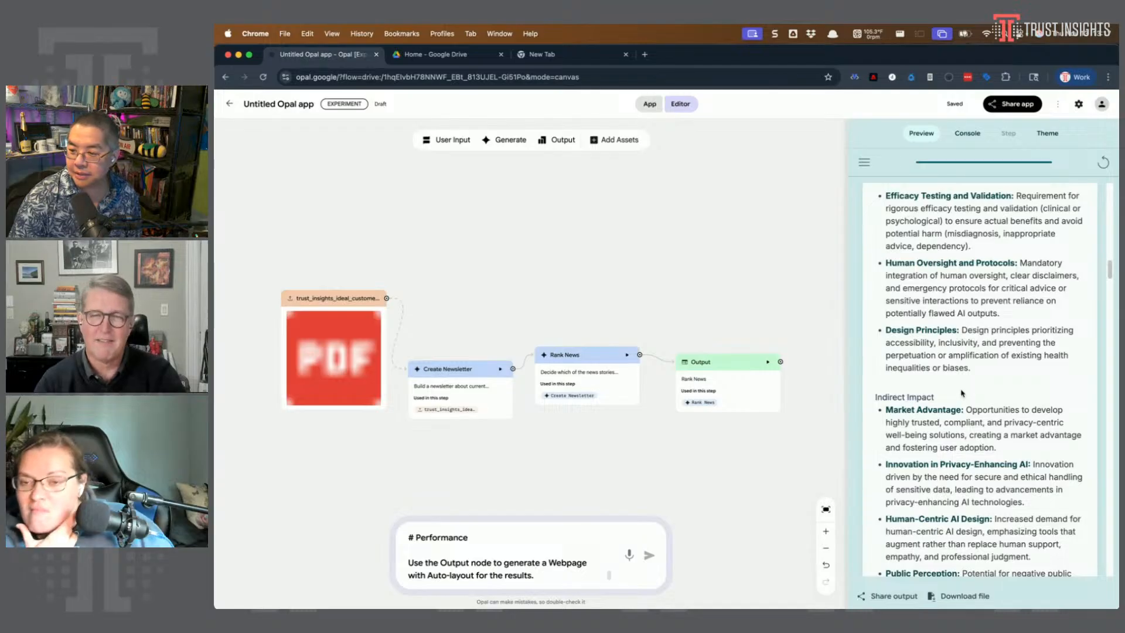
scroll(963, 371, up, 15)
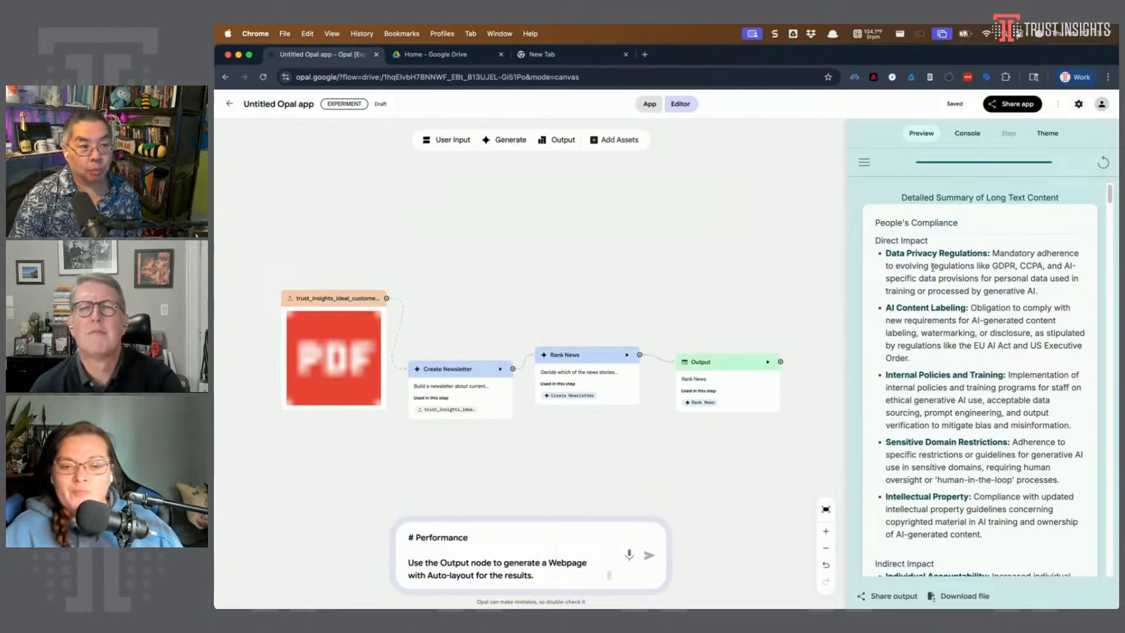
click(1044, 132)
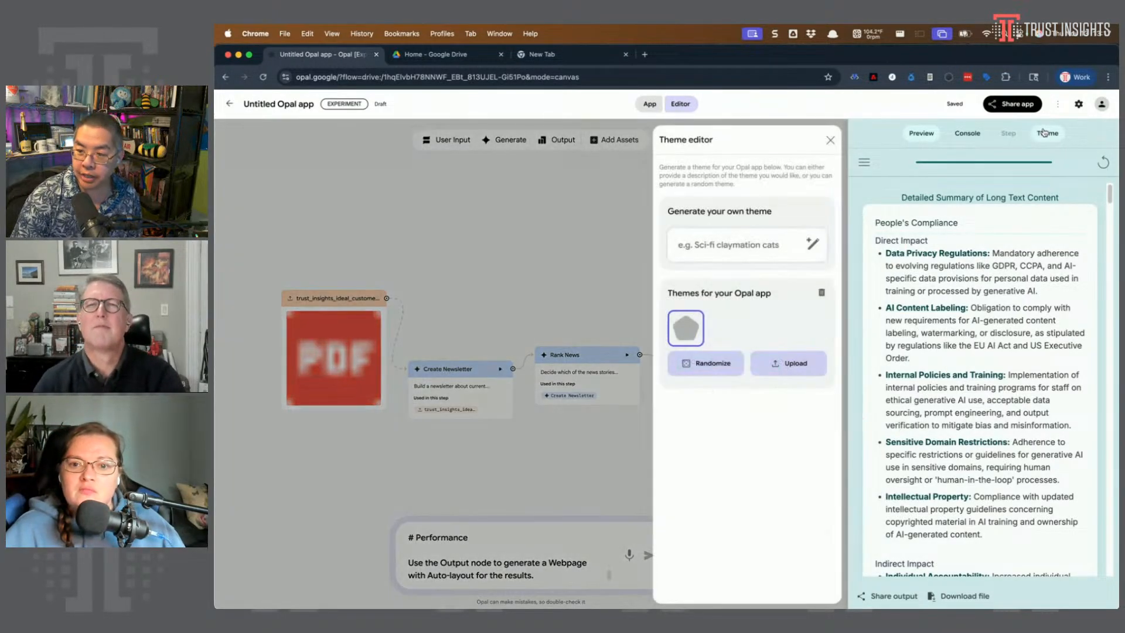
click(830, 138)
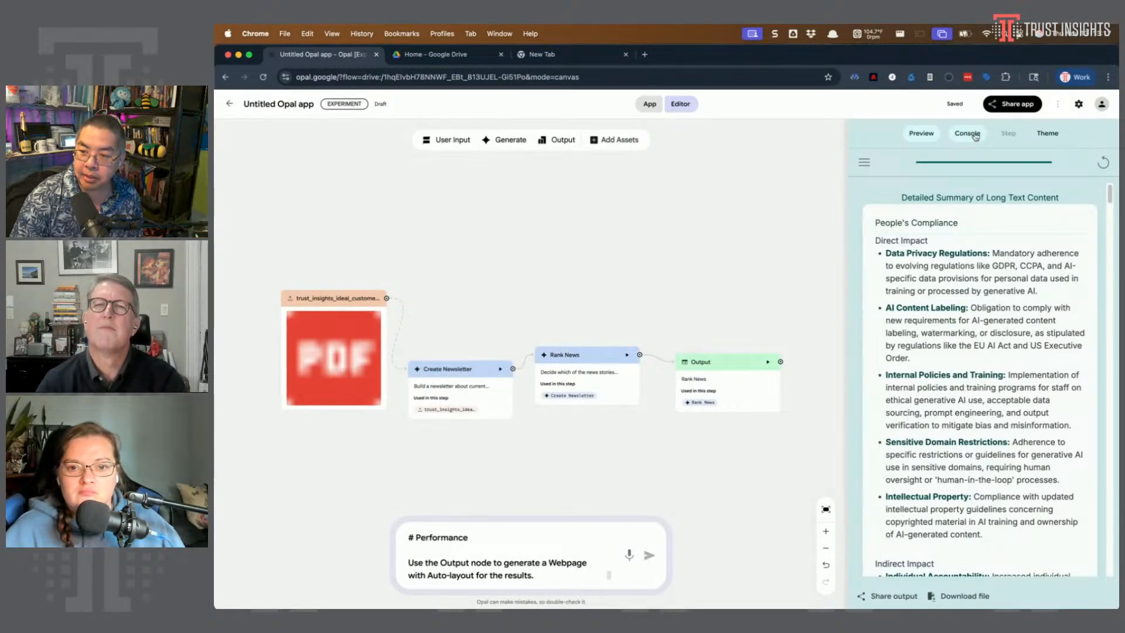
Read further through the sections of the generated newsletter page in the preview
scroll(986, 420, down, 6)
scroll(986, 421, down, 15)
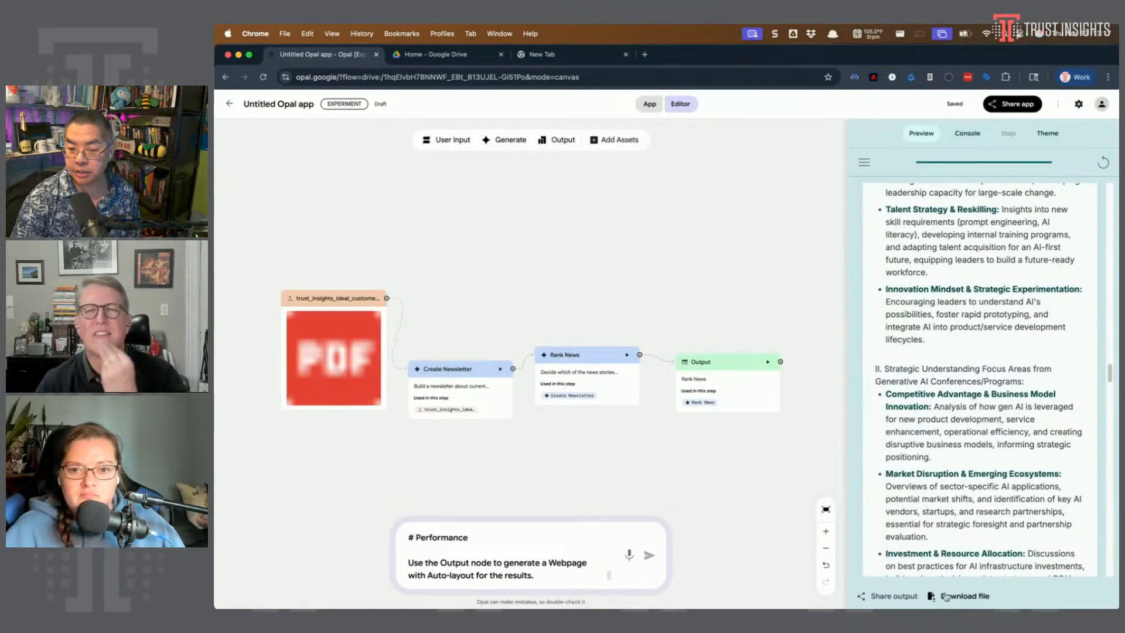
scroll(965, 366, up, 15)
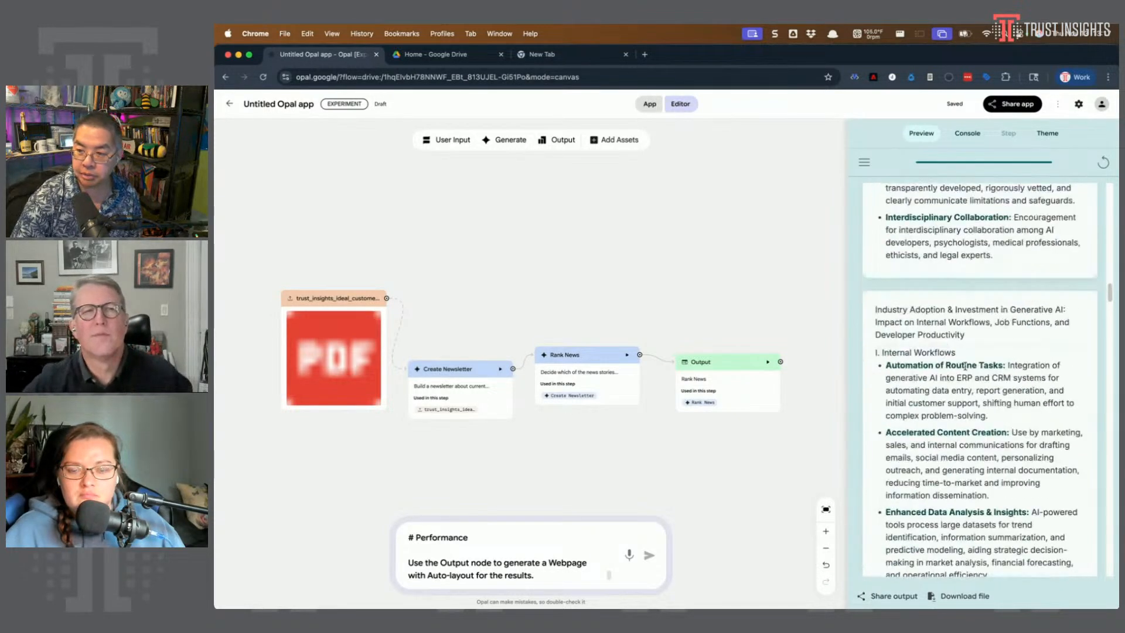
scroll(965, 366, up, 5)
Inspect the full systemInstruction text in the model input of Create Newsletter's first gemini-2.5-flash console call
click(967, 134)
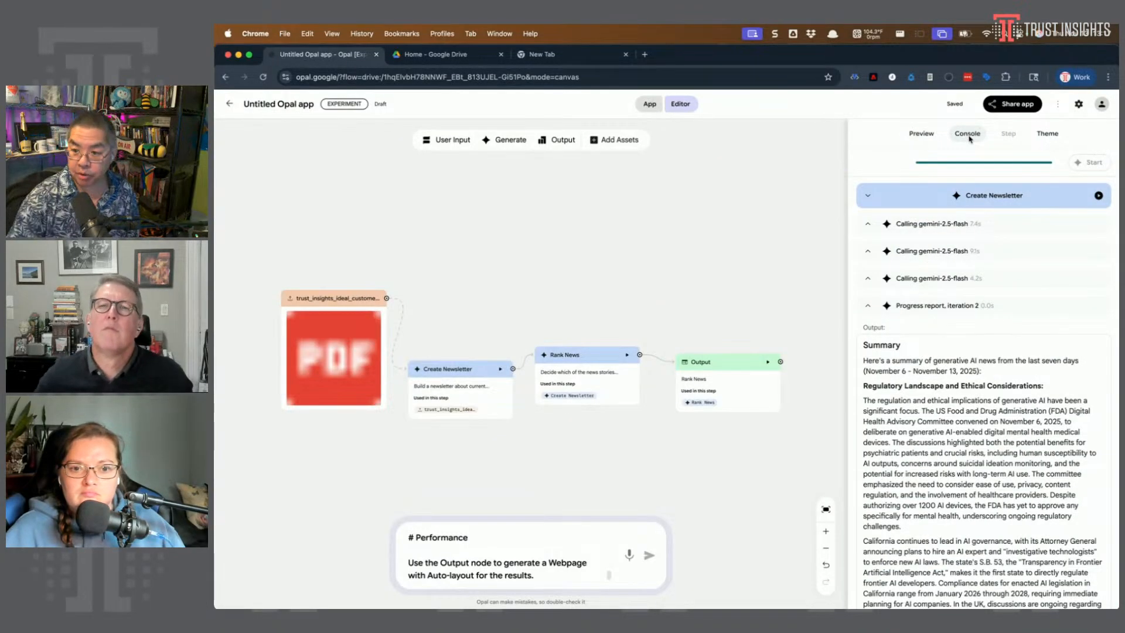
click(868, 225)
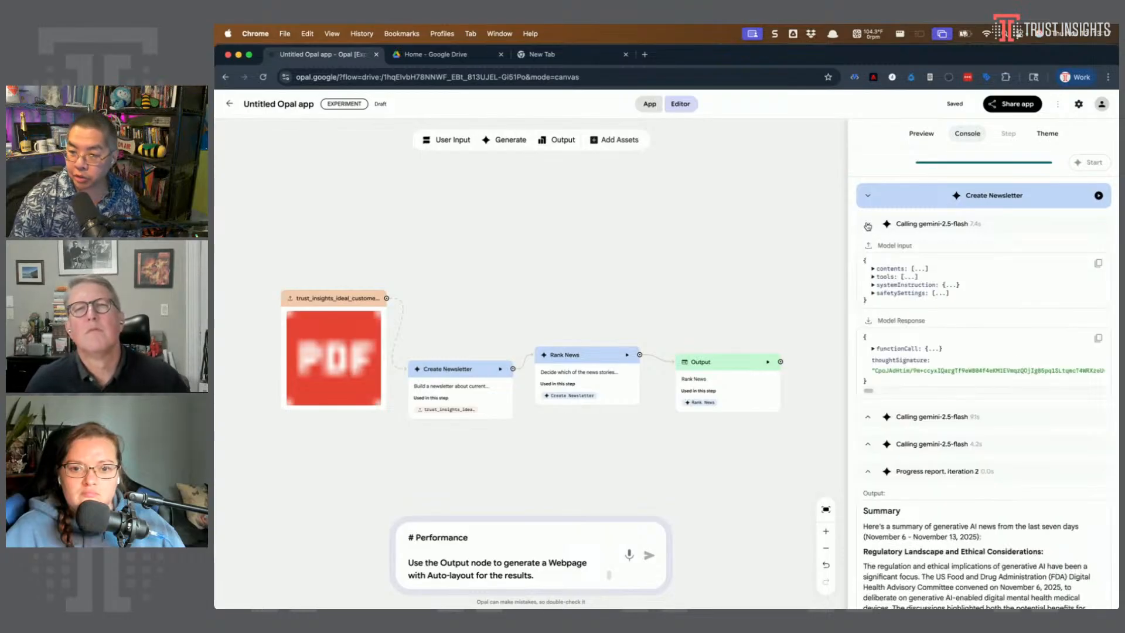
click(873, 284)
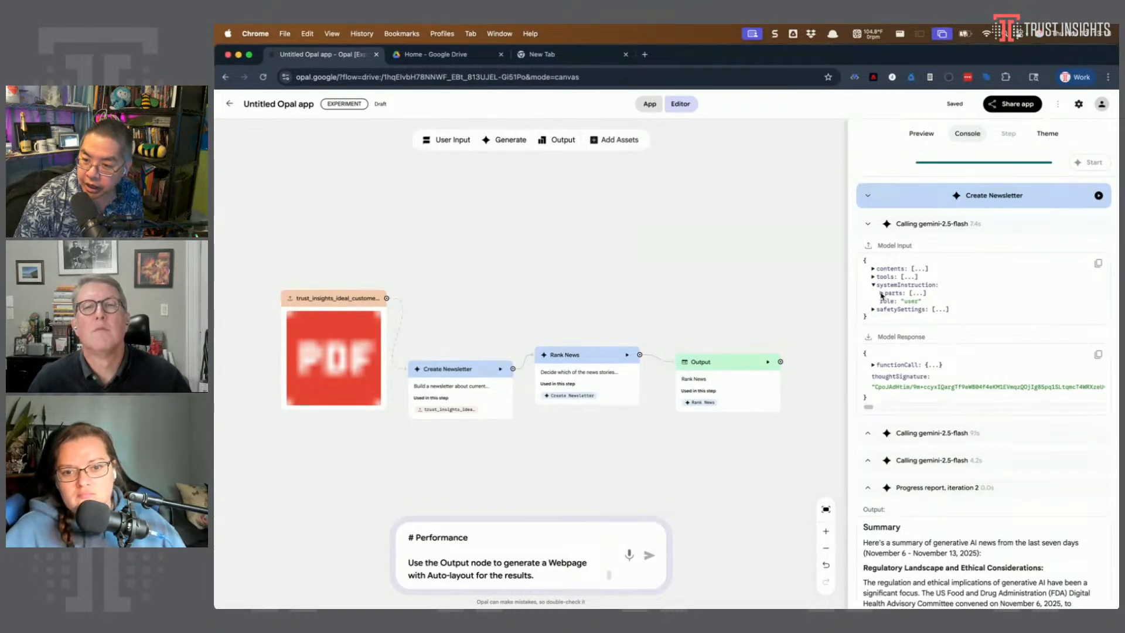
click(882, 293)
click(890, 302)
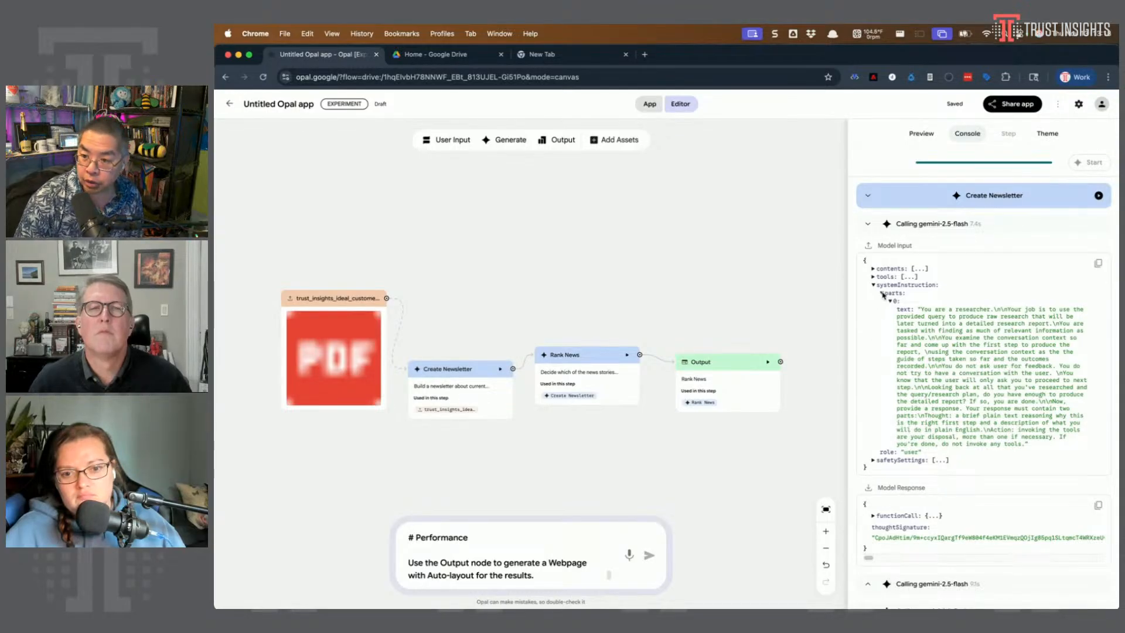
Expand the tools of the same model input and inspect the first function declaration down to its query parameter
click(873, 276)
click(882, 286)
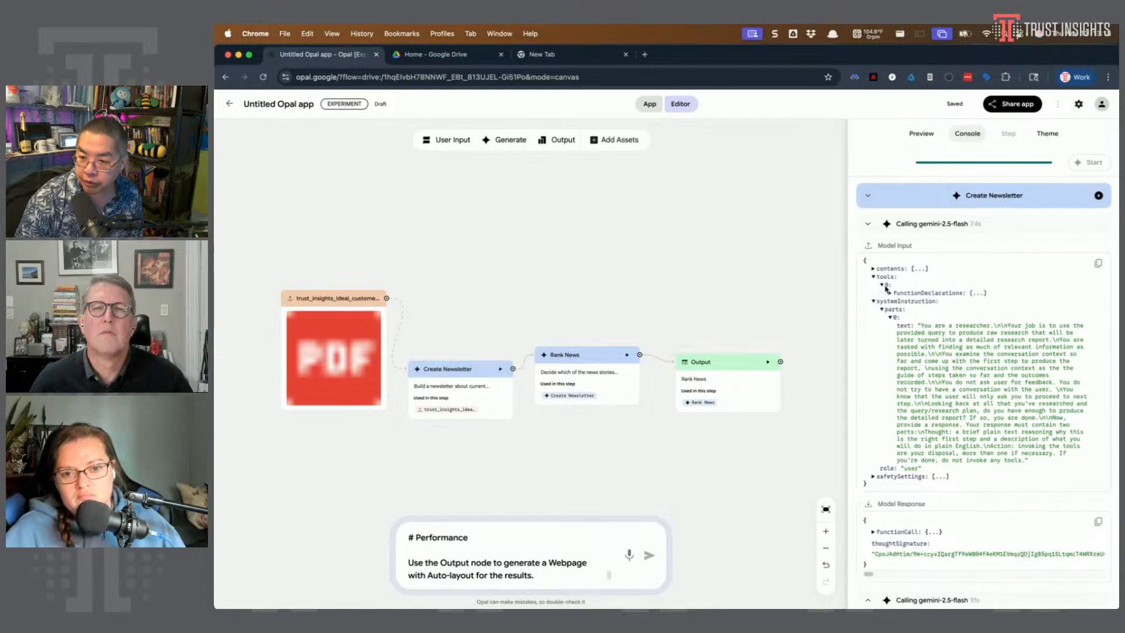
click(888, 293)
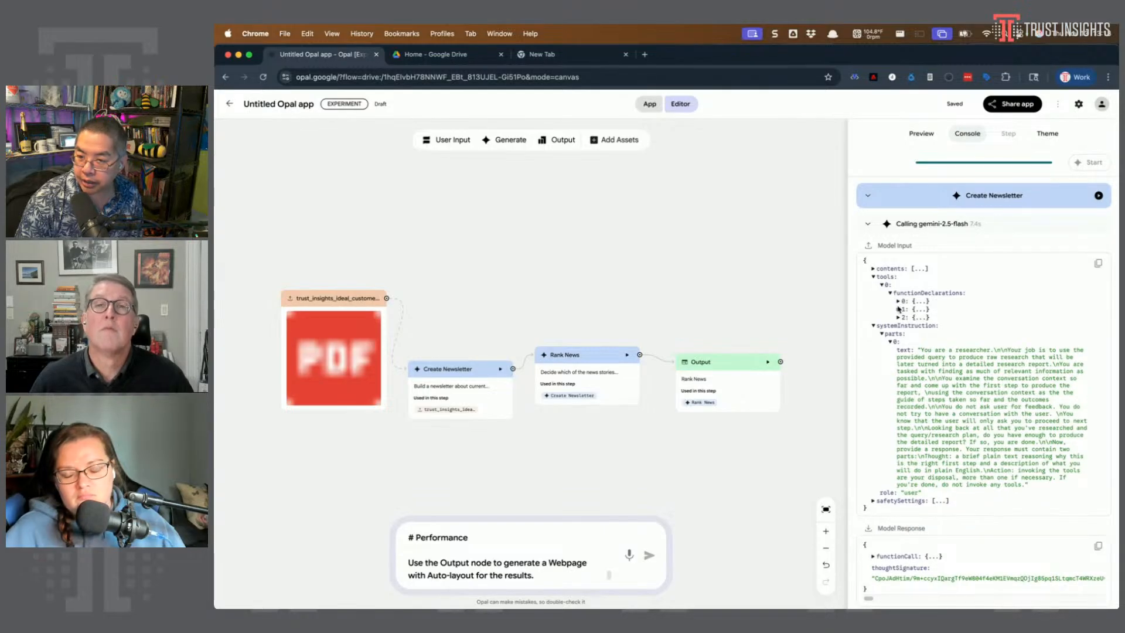
click(898, 301)
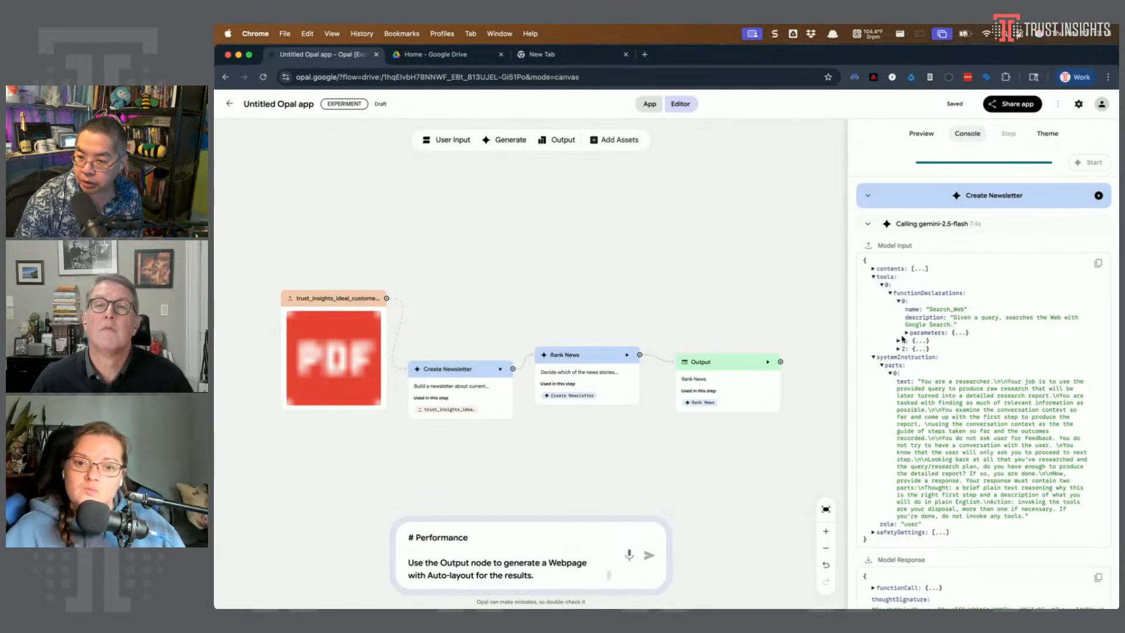
click(907, 332)
click(915, 348)
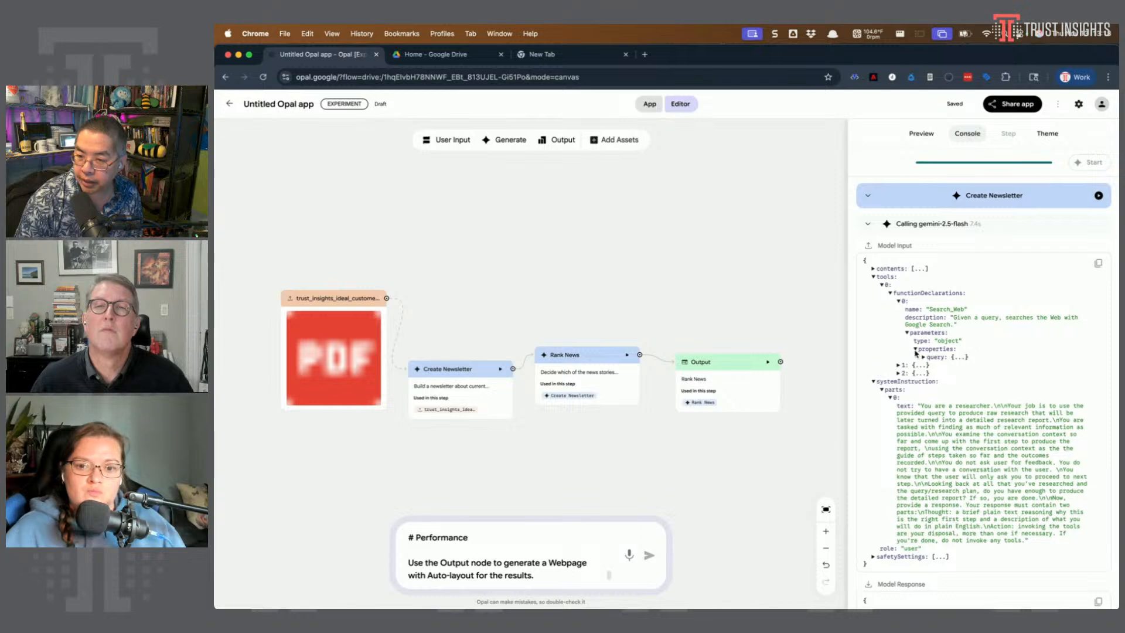
click(923, 357)
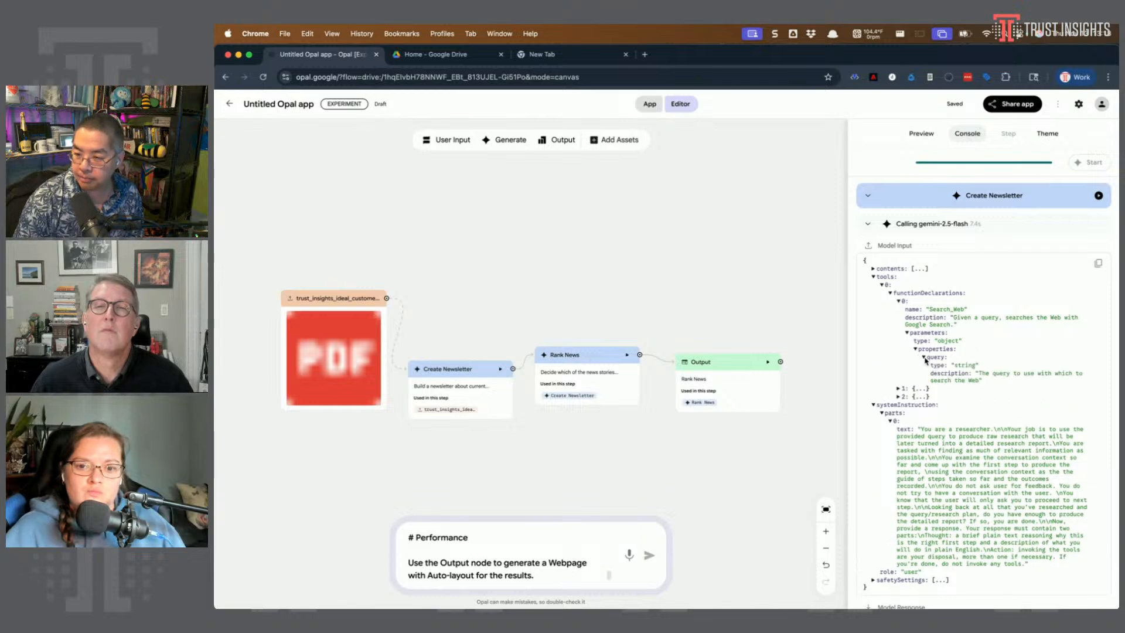
Inspect the second function declaration, including the details of its url parameter
click(898, 388)
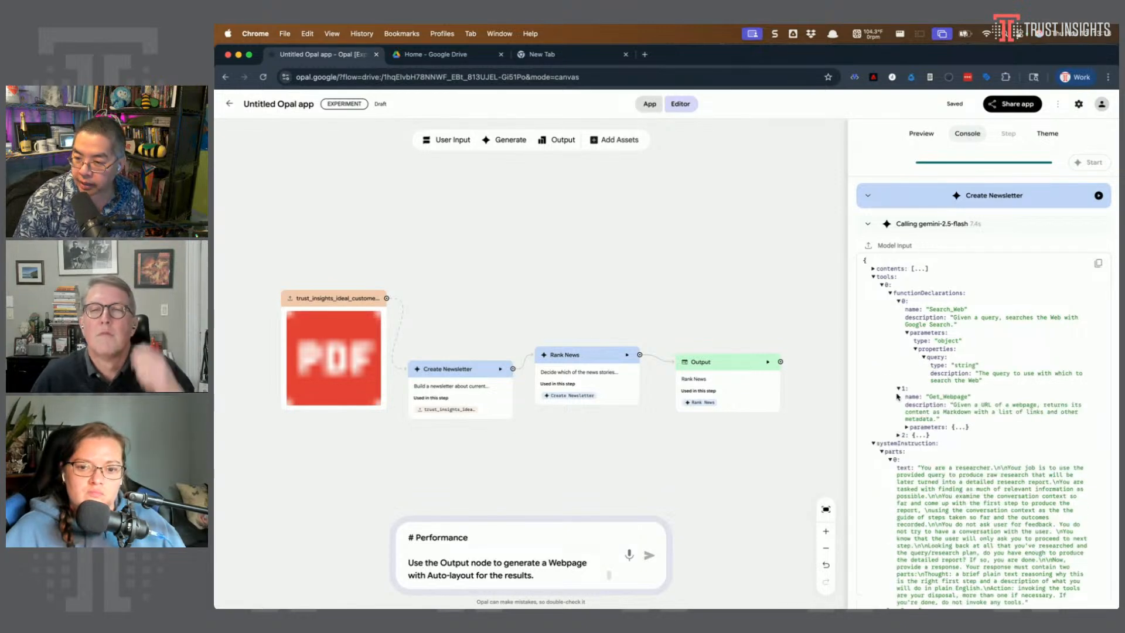
click(908, 427)
click(918, 444)
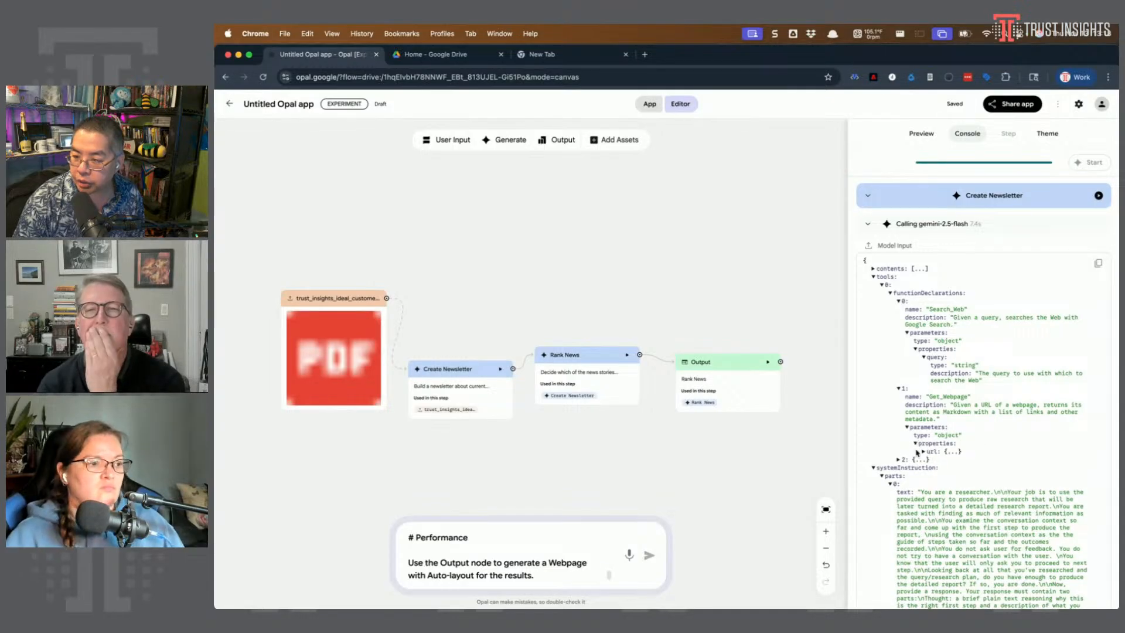
scroll(917, 364, down, 5)
scroll(915, 329, up, 2)
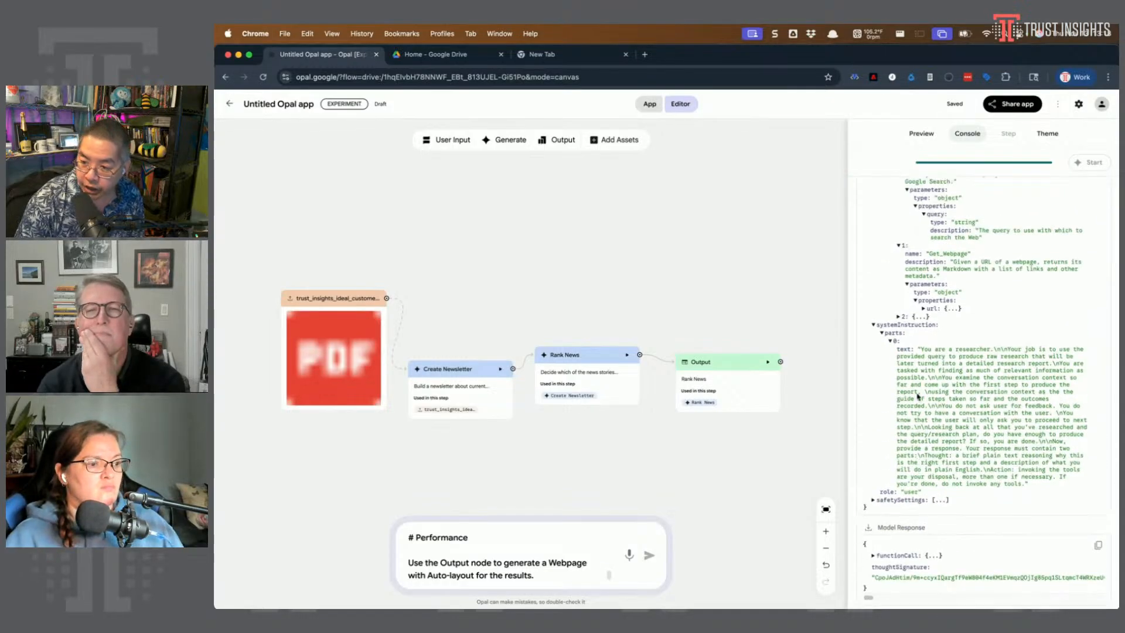
click(924, 321)
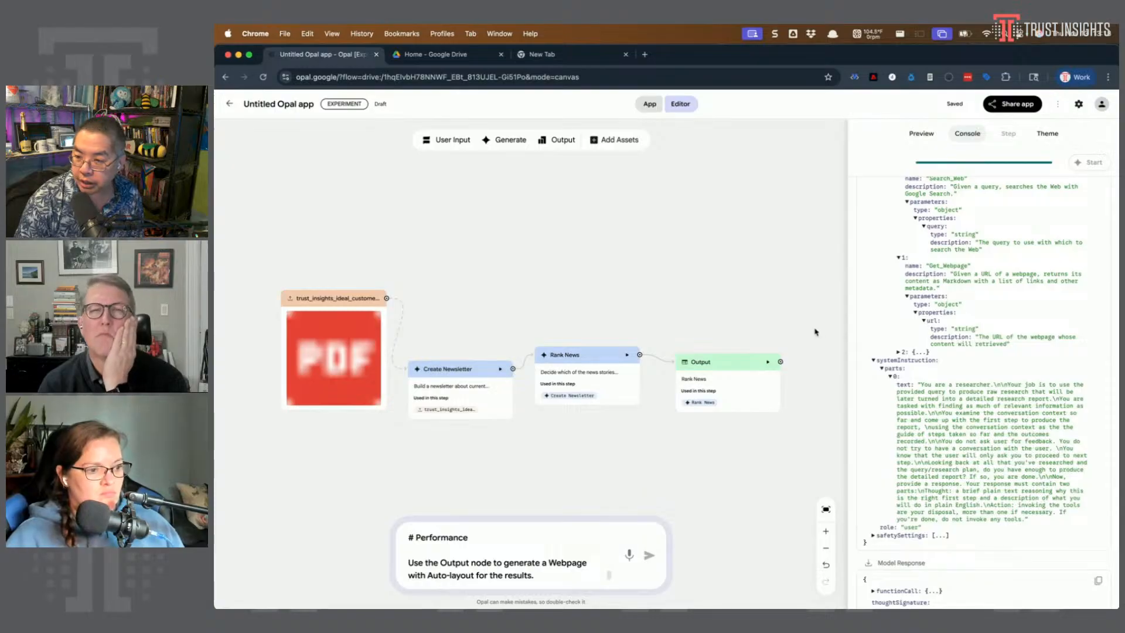
Inspect the third function declaration, including the details of its query parameter
scroll(880, 462, up, 1)
scroll(880, 462, up, 3)
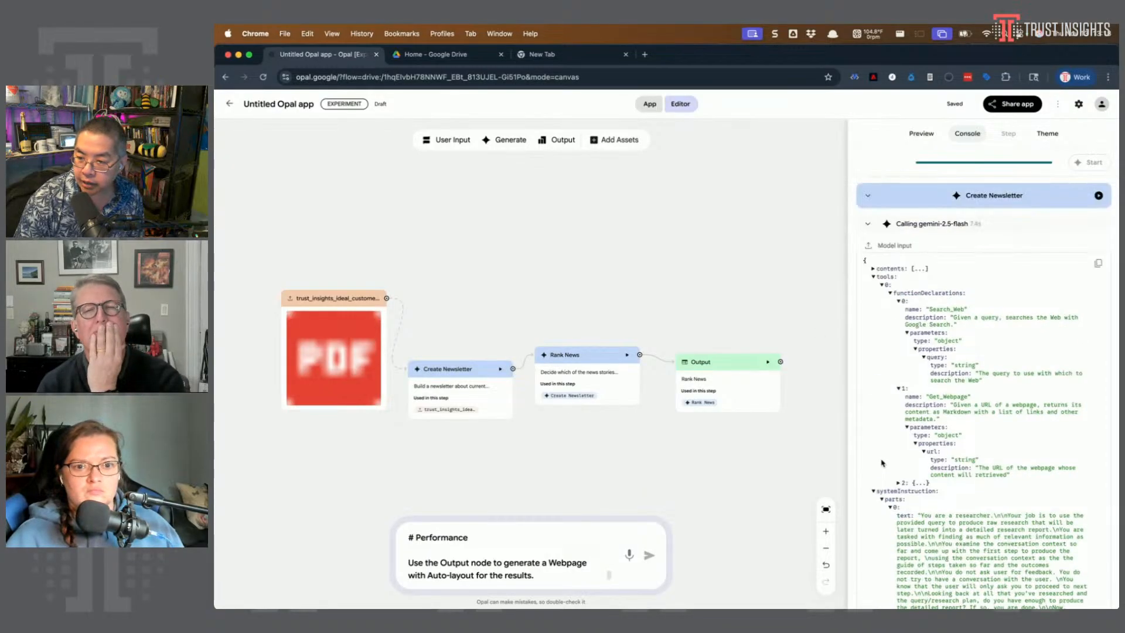
click(898, 483)
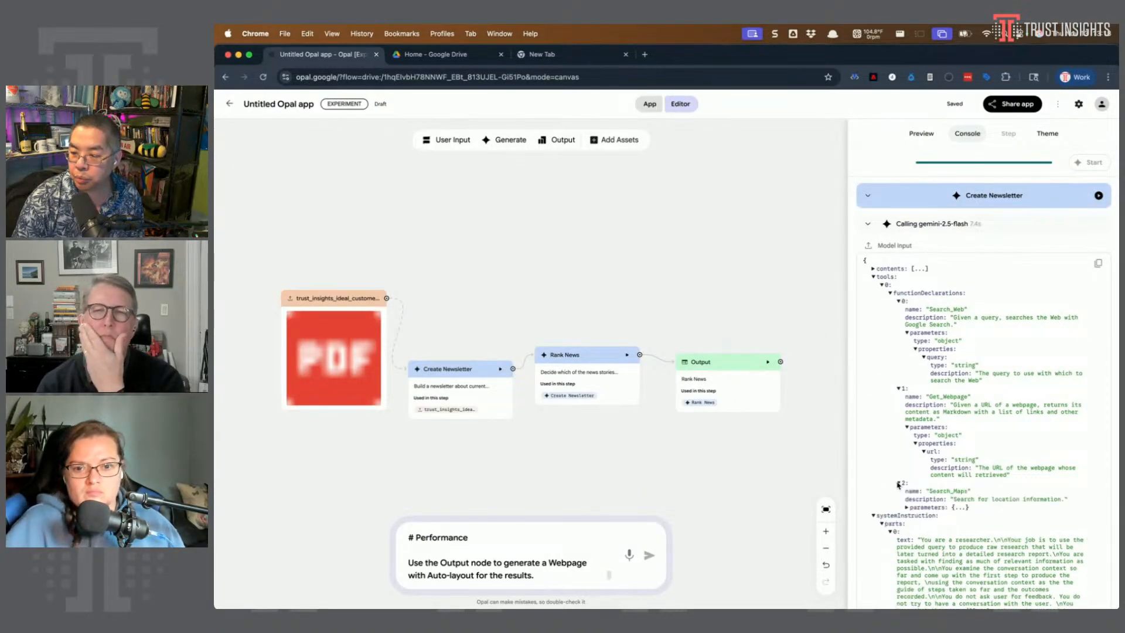
click(907, 507)
click(913, 523)
scroll(917, 519, down, 1)
click(924, 514)
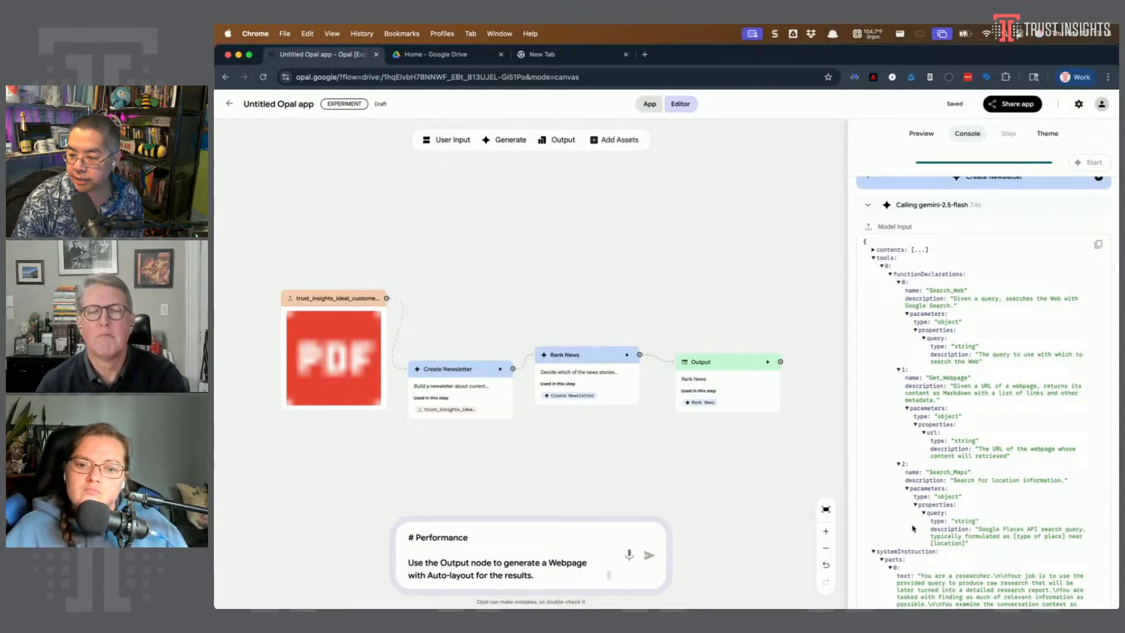
Expand the contents of the model input and inspect all four prompt parts, including the attached fileData
scroll(876, 381, up, 1)
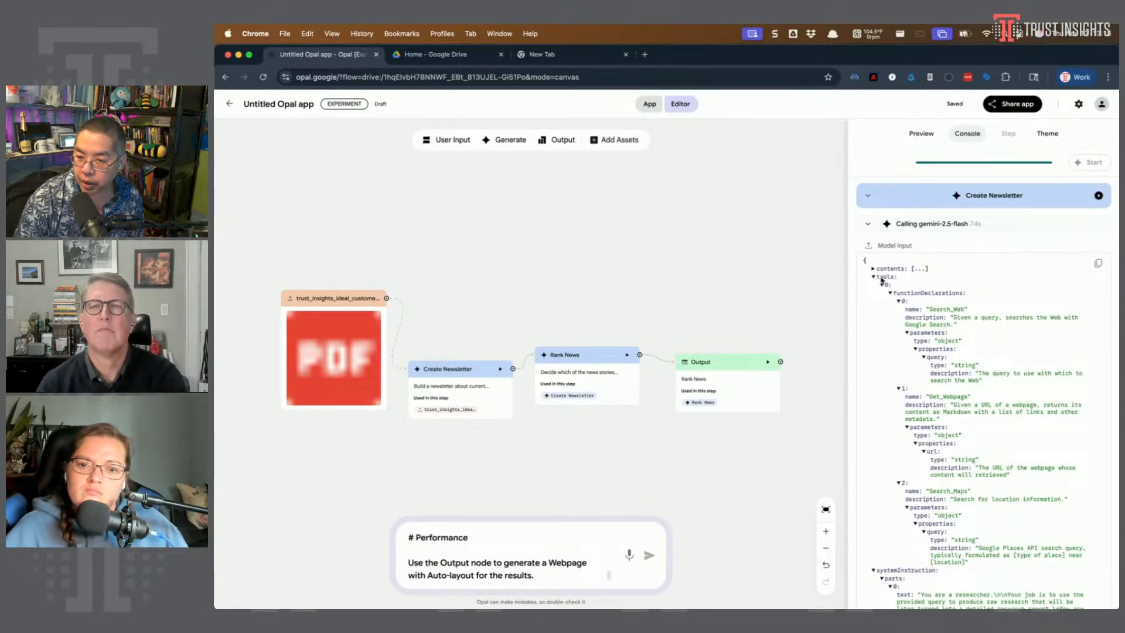
click(874, 269)
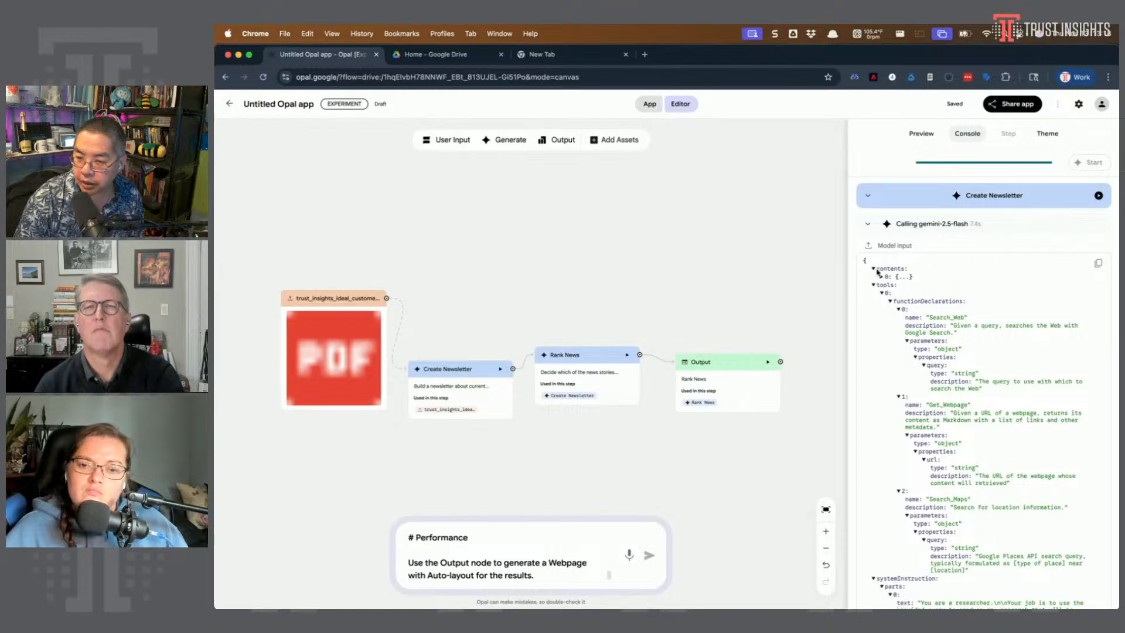
click(881, 277)
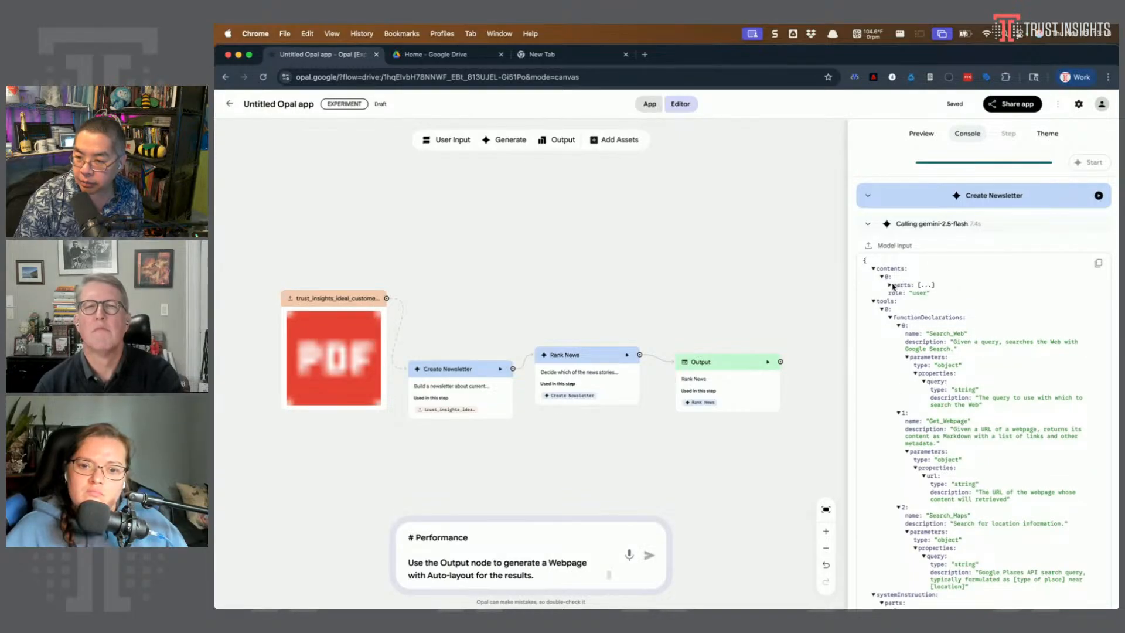
click(890, 285)
click(899, 293)
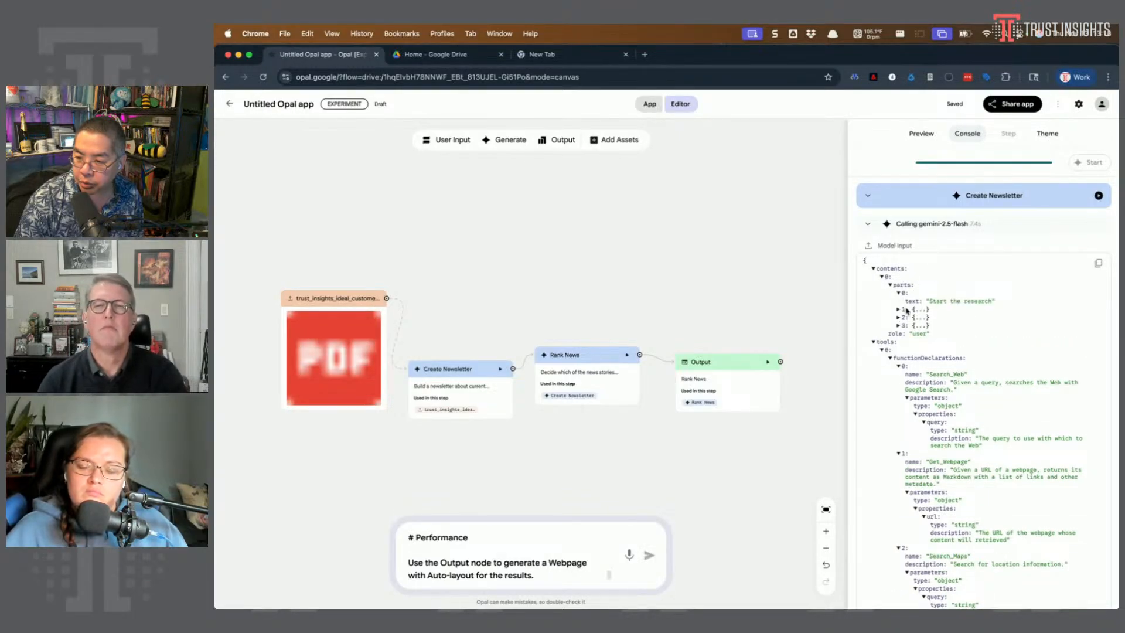
click(904, 309)
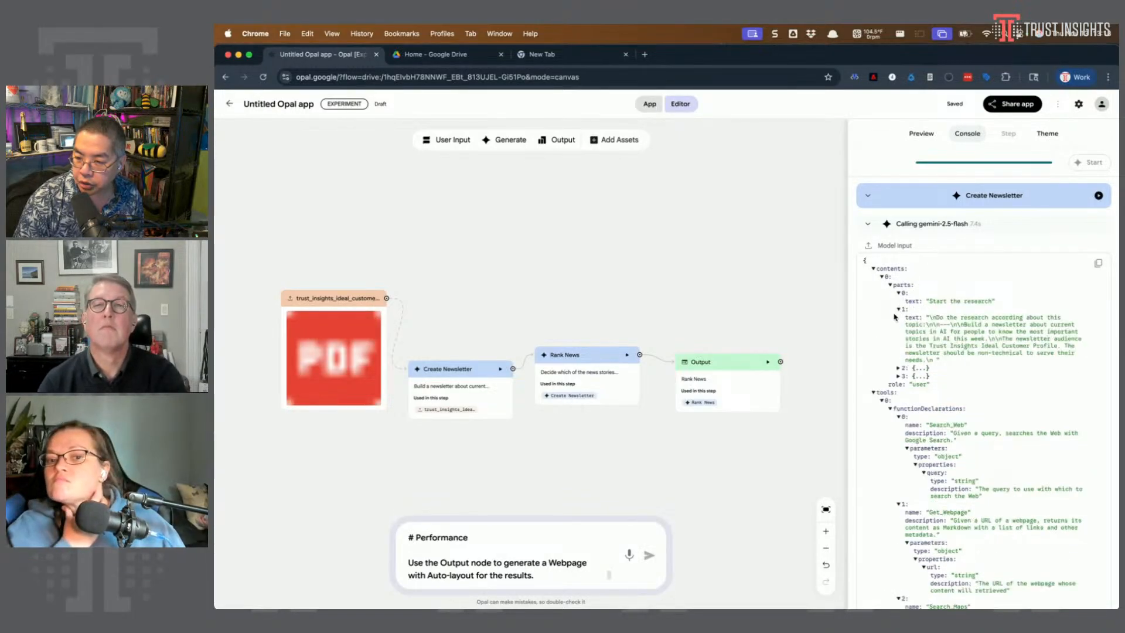
click(898, 368)
click(900, 384)
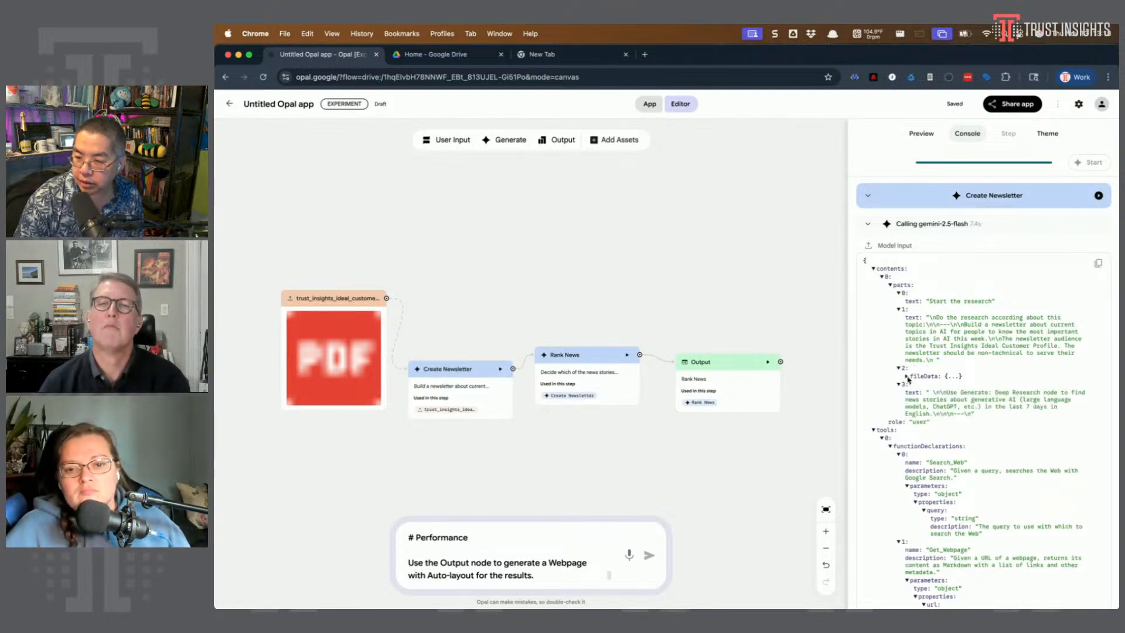
click(907, 376)
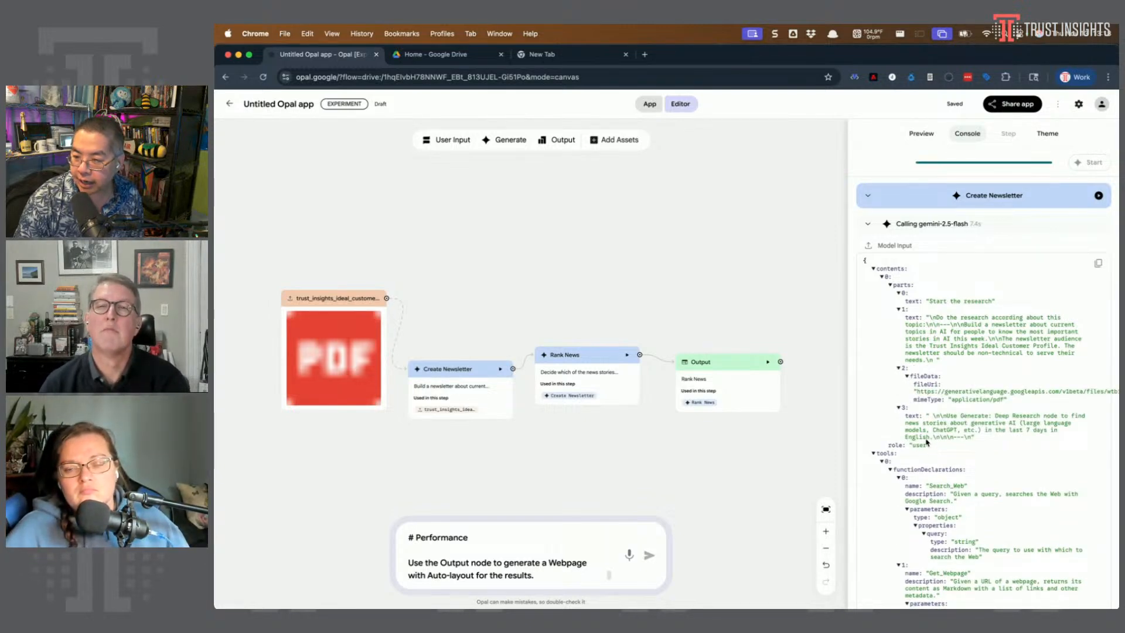
Read through the Create Newsletter output in the console, from its news sections and references down to the Rank News calls
scroll(927, 444, down, 15)
scroll(928, 415, down, 5)
scroll(902, 378, down, 3)
scroll(990, 312, down, 2)
scroll(951, 315, down, 10)
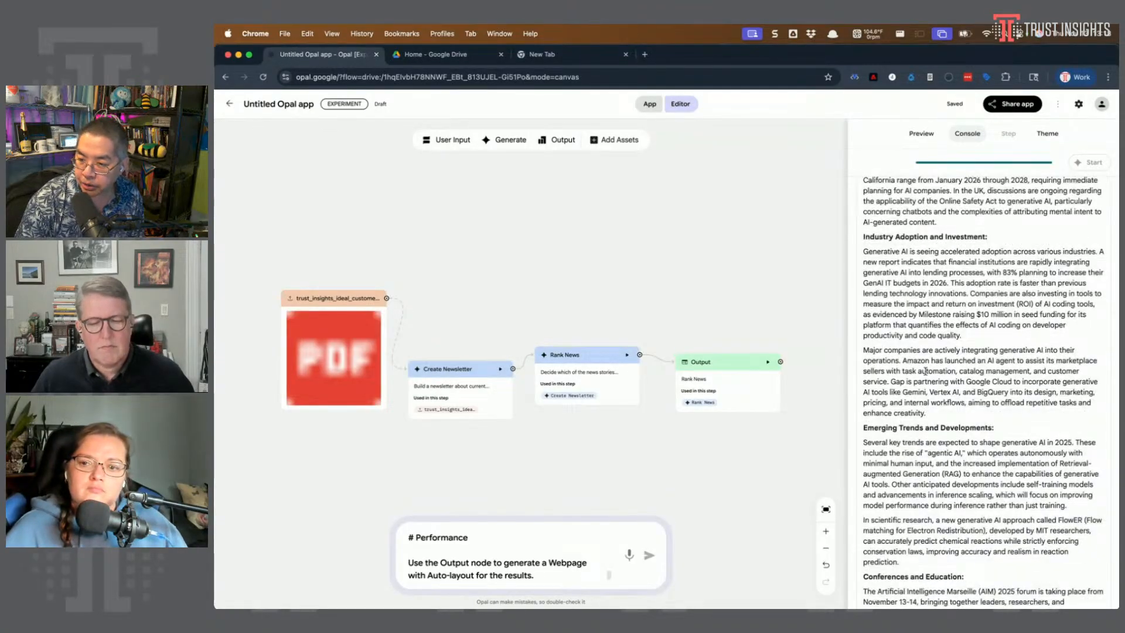
scroll(925, 371, down, 5)
scroll(925, 371, down, 2)
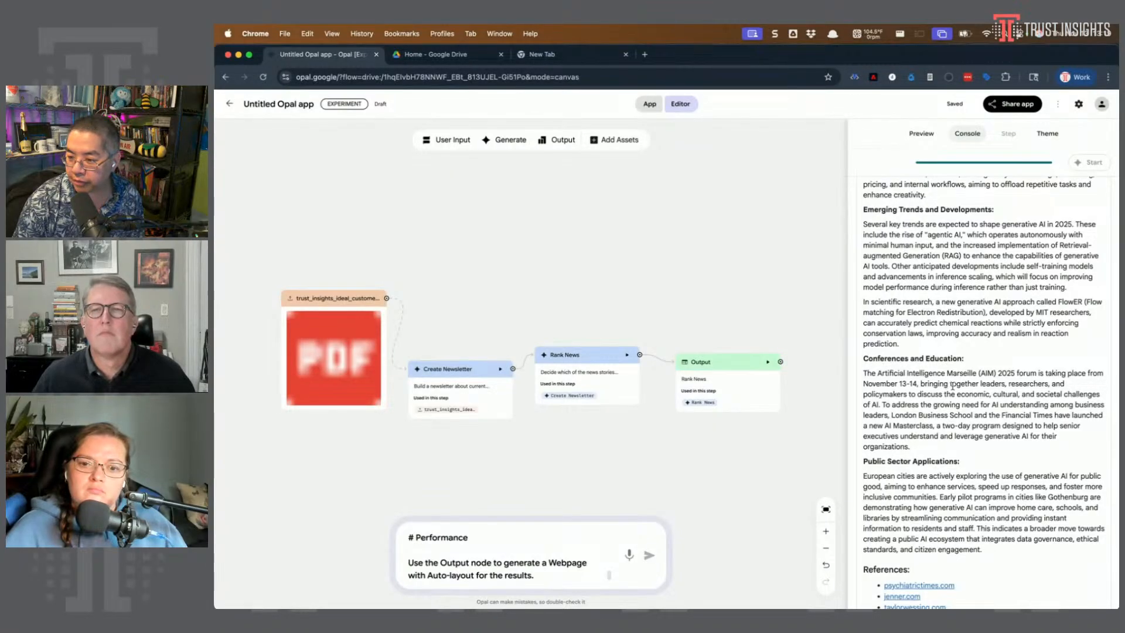
scroll(948, 389, down, 7)
scroll(926, 366, down, 4)
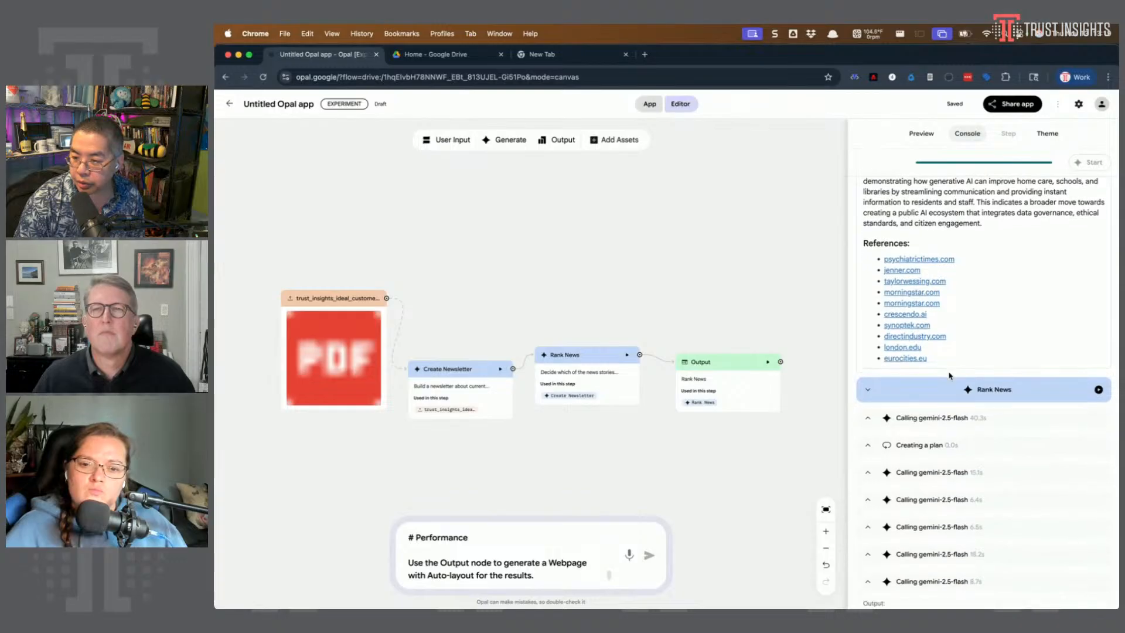
Expand the last gemini-2.5-flash call under Rank News and inspect its model input and response
scroll(935, 378, down, 1)
click(920, 378)
scroll(929, 427, down, 2)
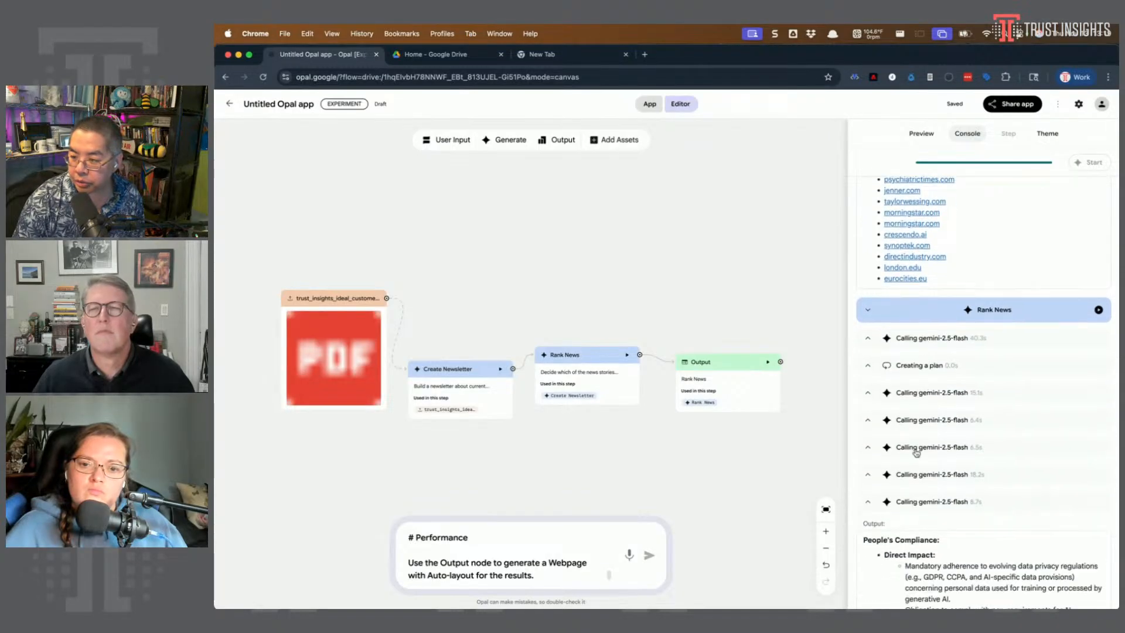
click(870, 503)
scroll(873, 486, down, 3)
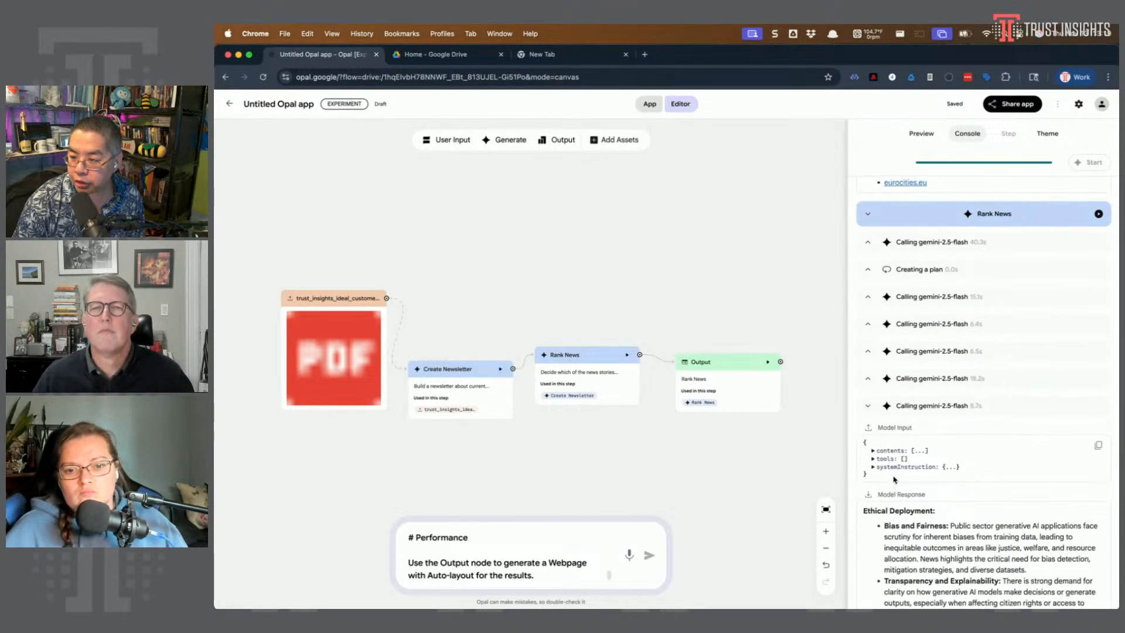
scroll(875, 468, down, 8)
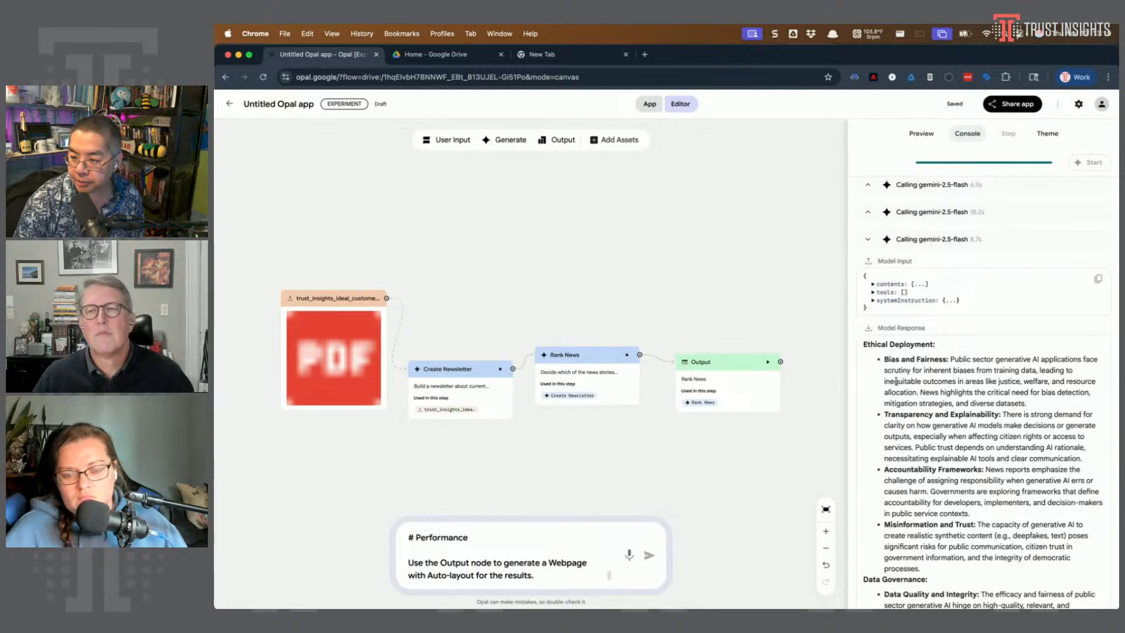
Read through the rest of the Rank News results and on into the summary page generated by the Output node
scroll(902, 365, down, 20)
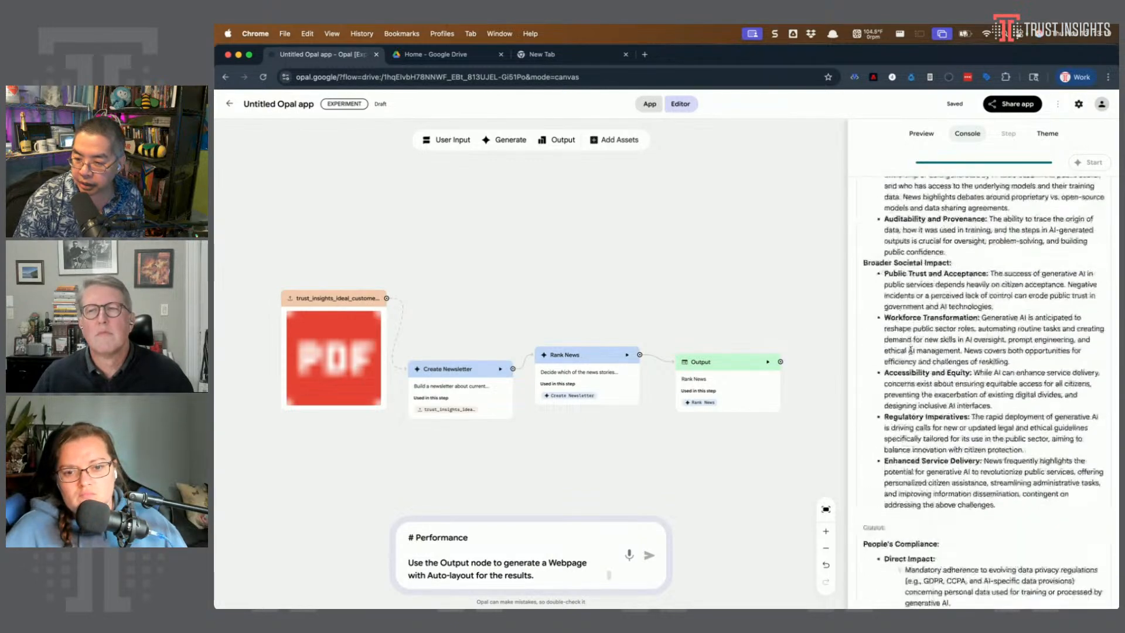
scroll(920, 364, down, 20)
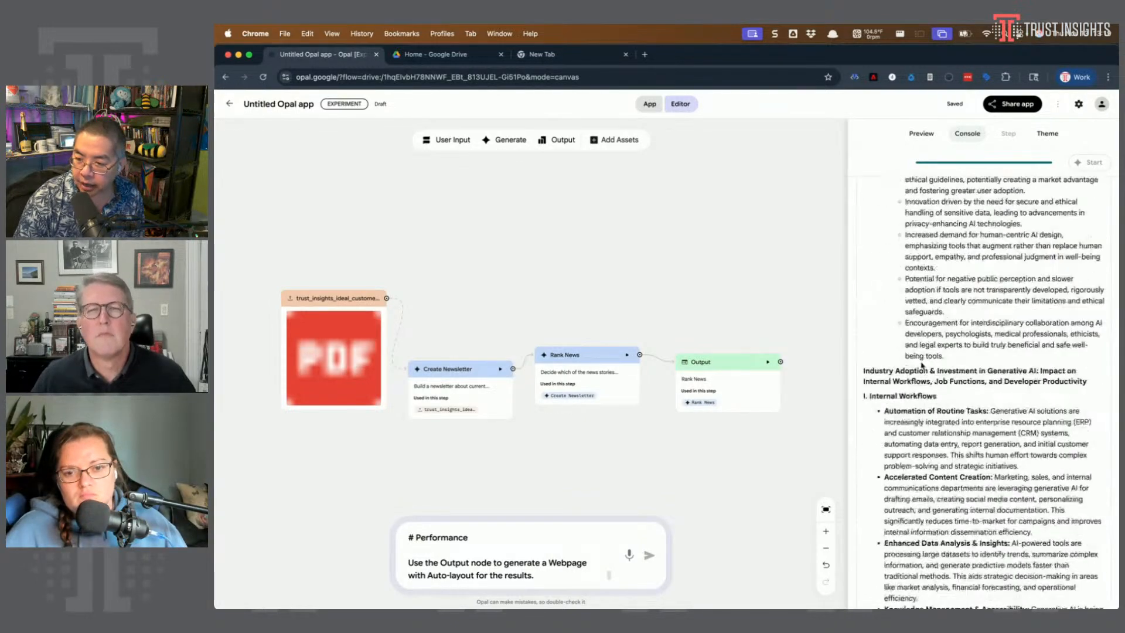
scroll(921, 364, down, 20)
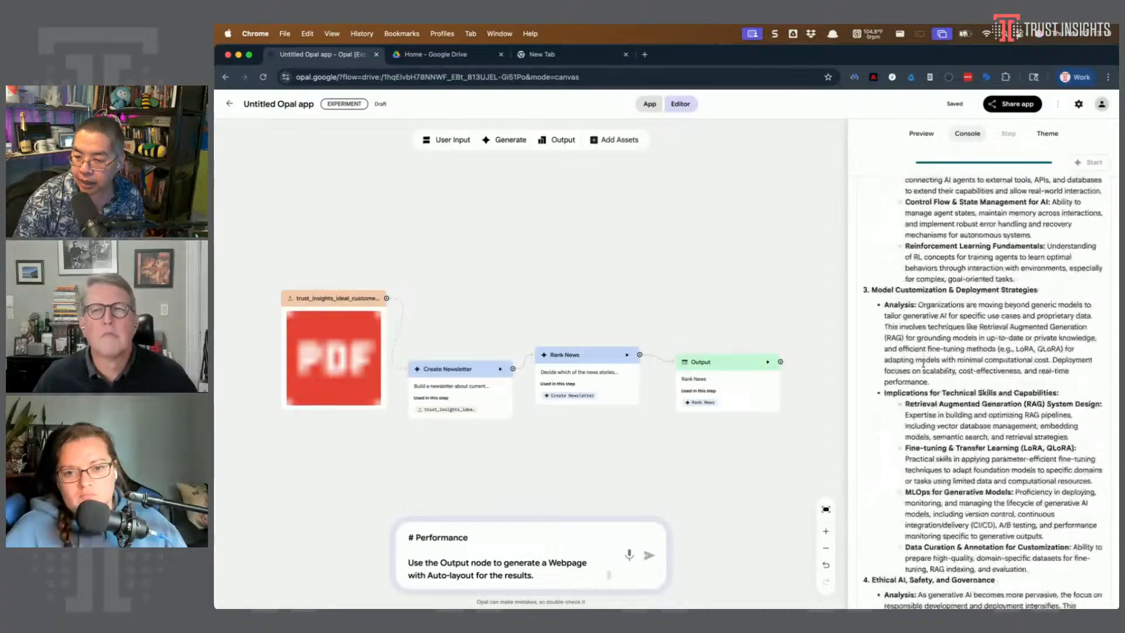
scroll(924, 362, down, 9)
scroll(923, 363, up, 6)
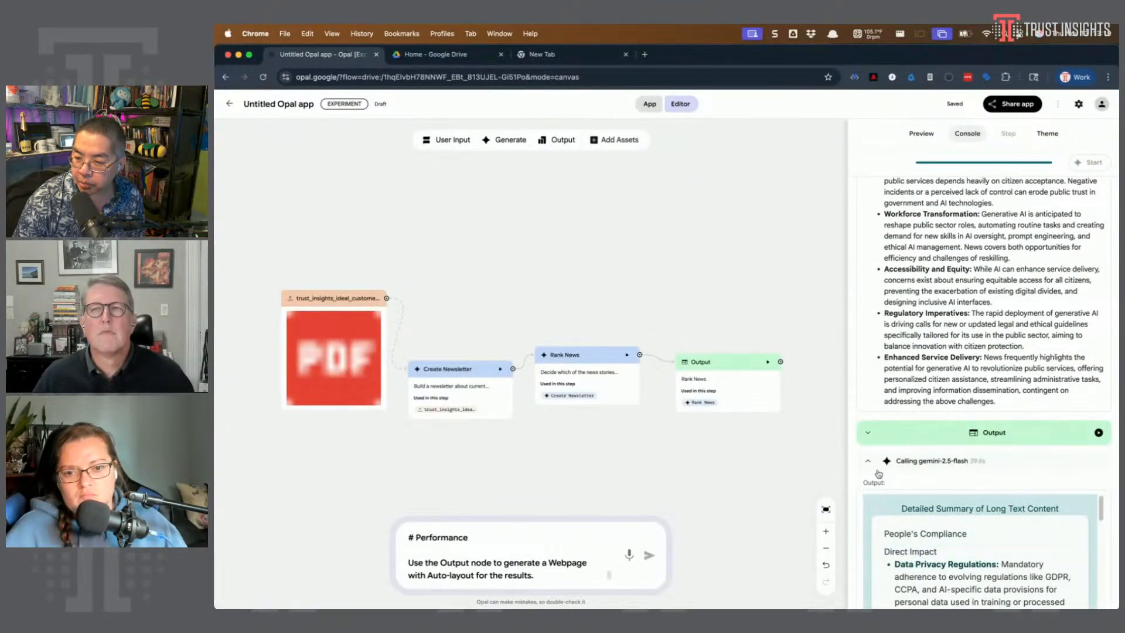
scroll(933, 441, down, 10)
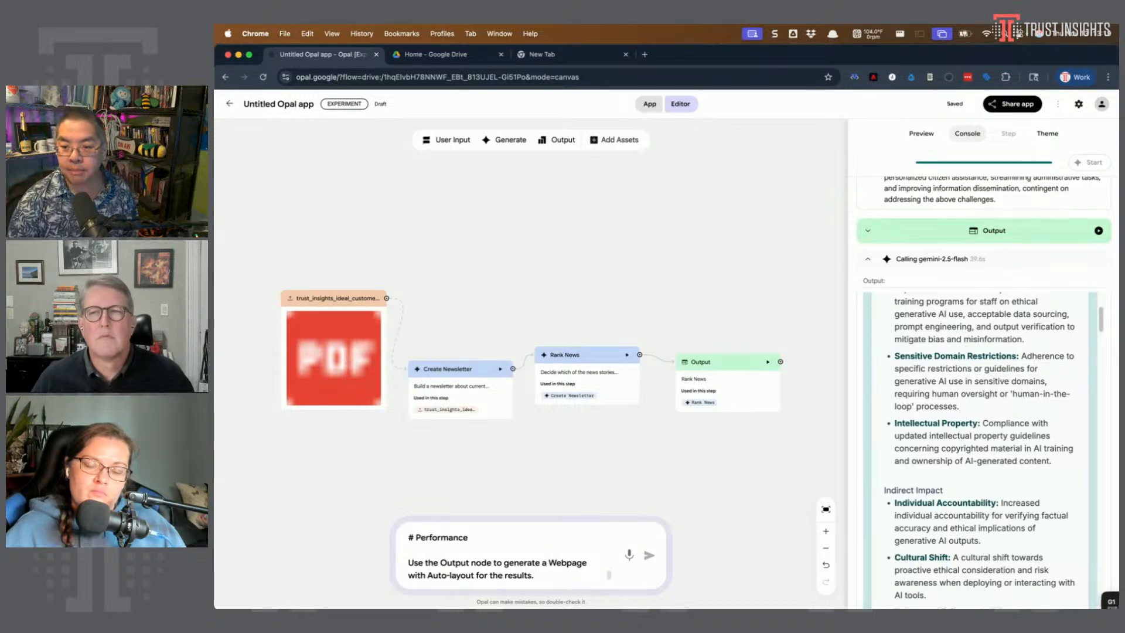
Open Rank News and try a flow-wide edit request to improve its prompt, arranging and screening news articles based on the Trust Insights Ideal Customer Profile
click(553, 358)
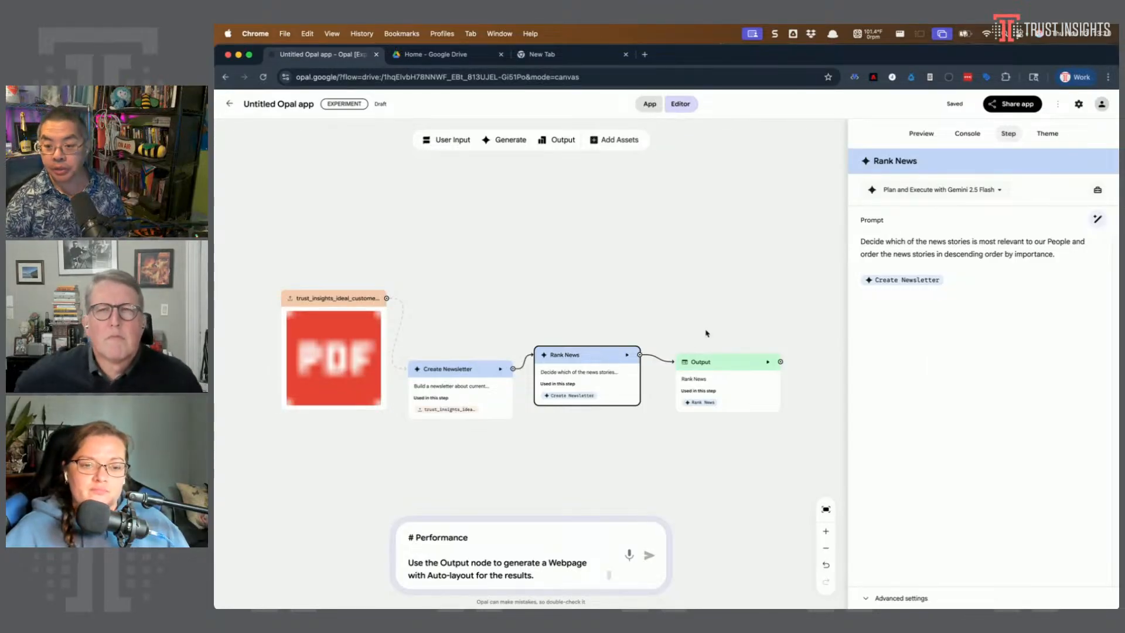
click(441, 546)
key(super+a)
key(BackSpace)
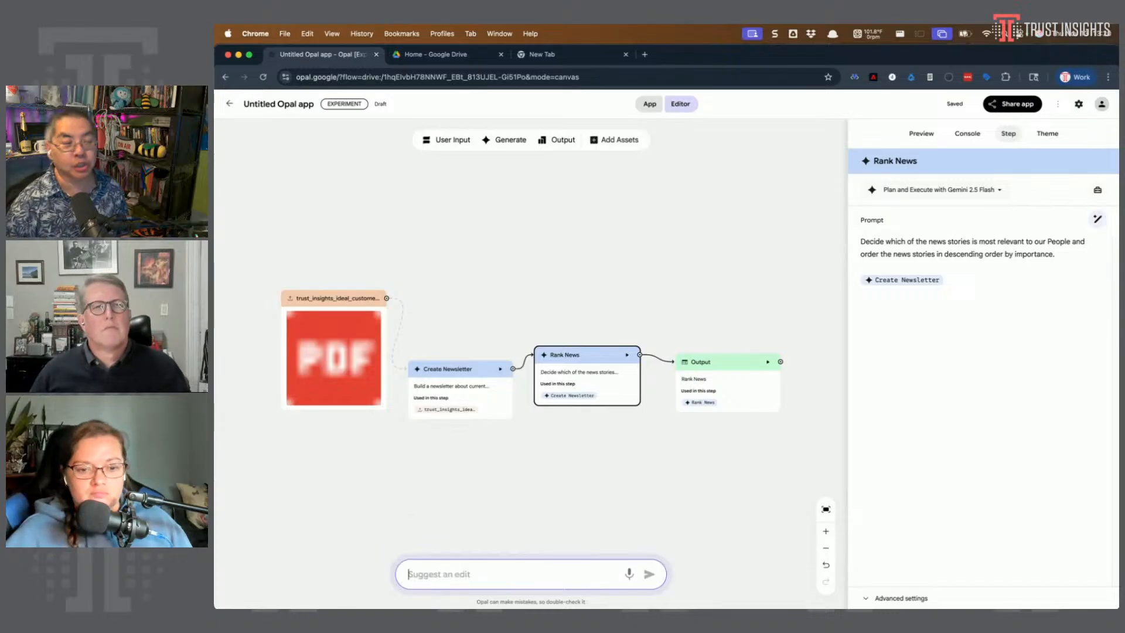
text(Take)
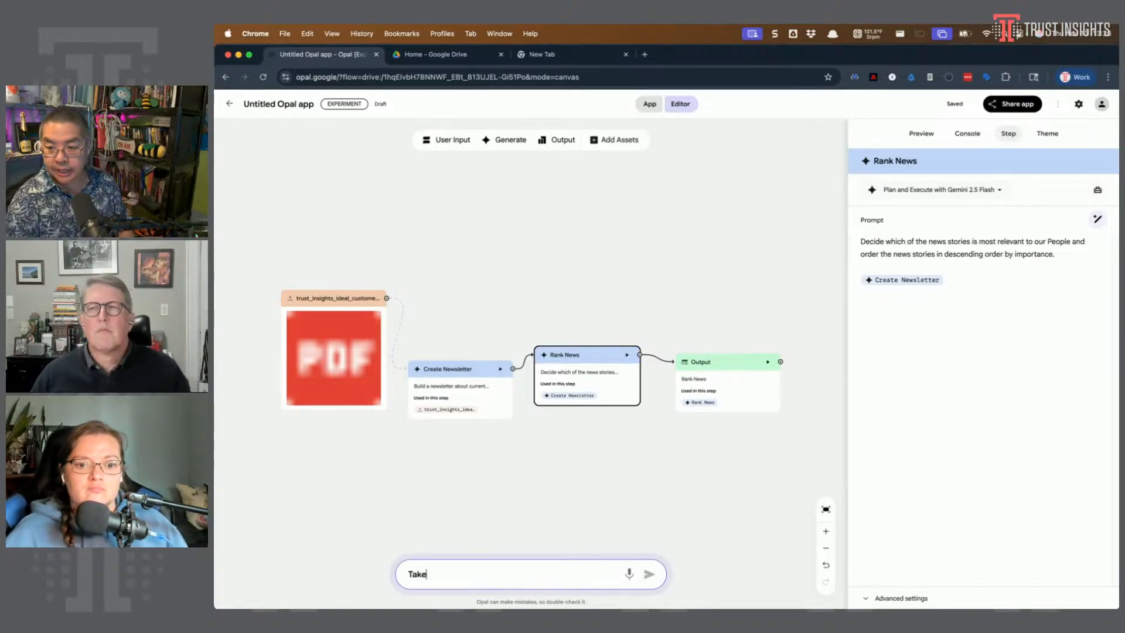
text( a look at the Rank)
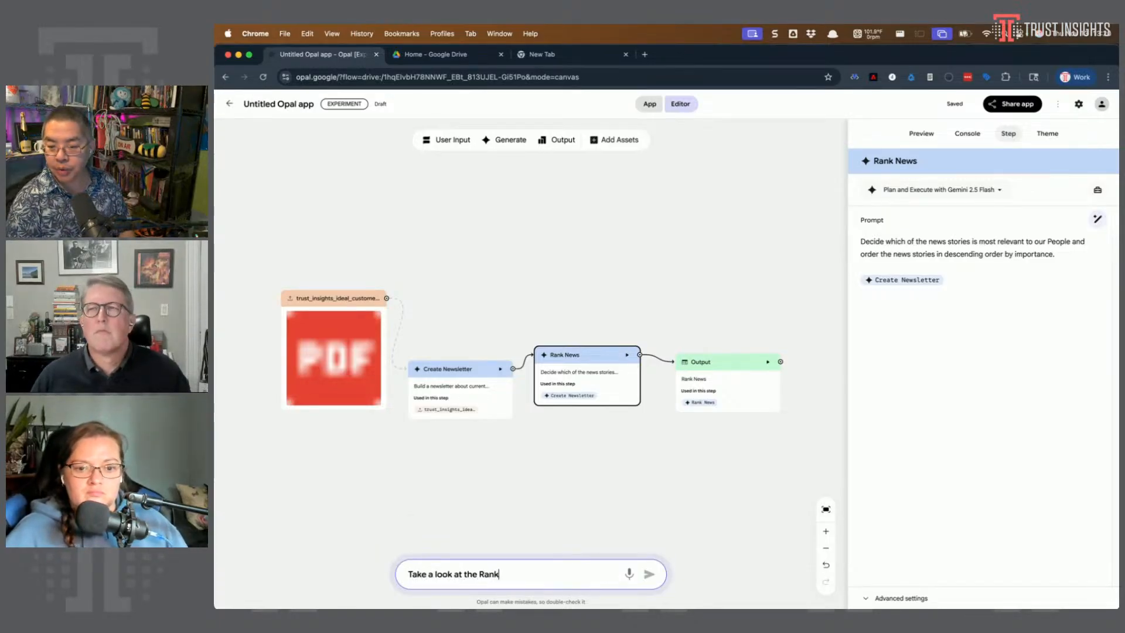
text( News node. I want it to carefully arrange)
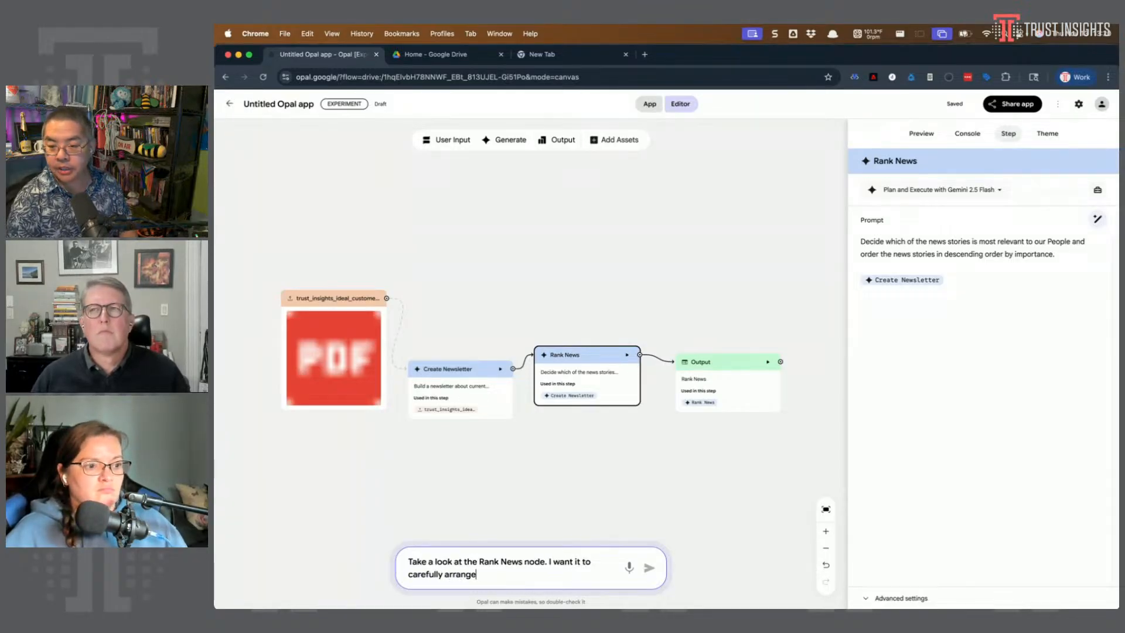
text( and screen the news articles based )
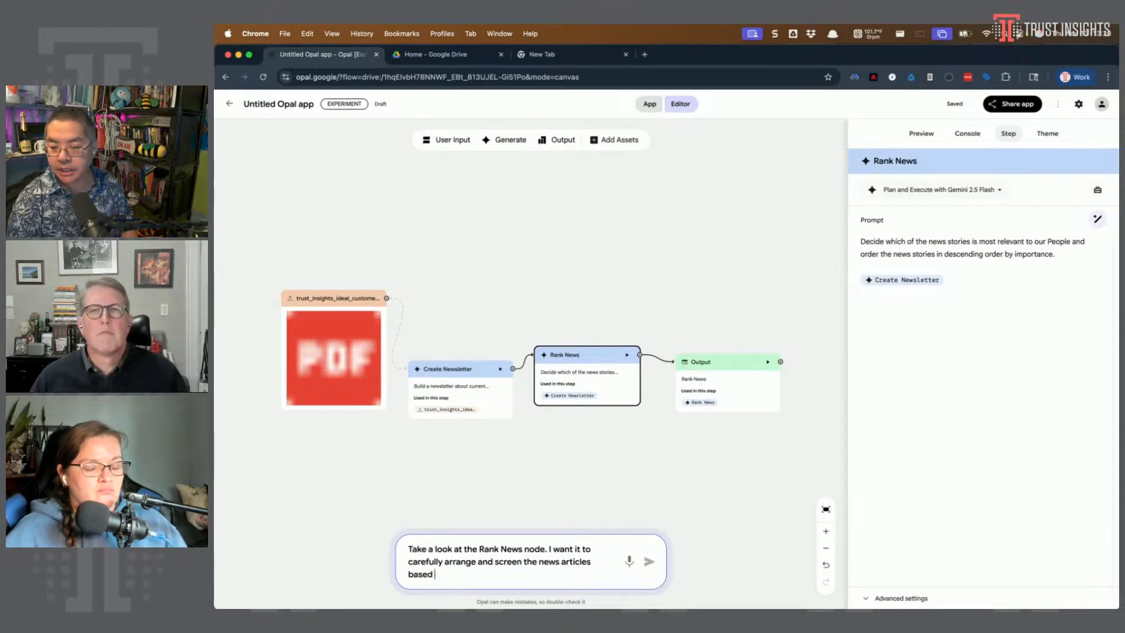
text(on the Trust Insights Ideal Customer Profile.)
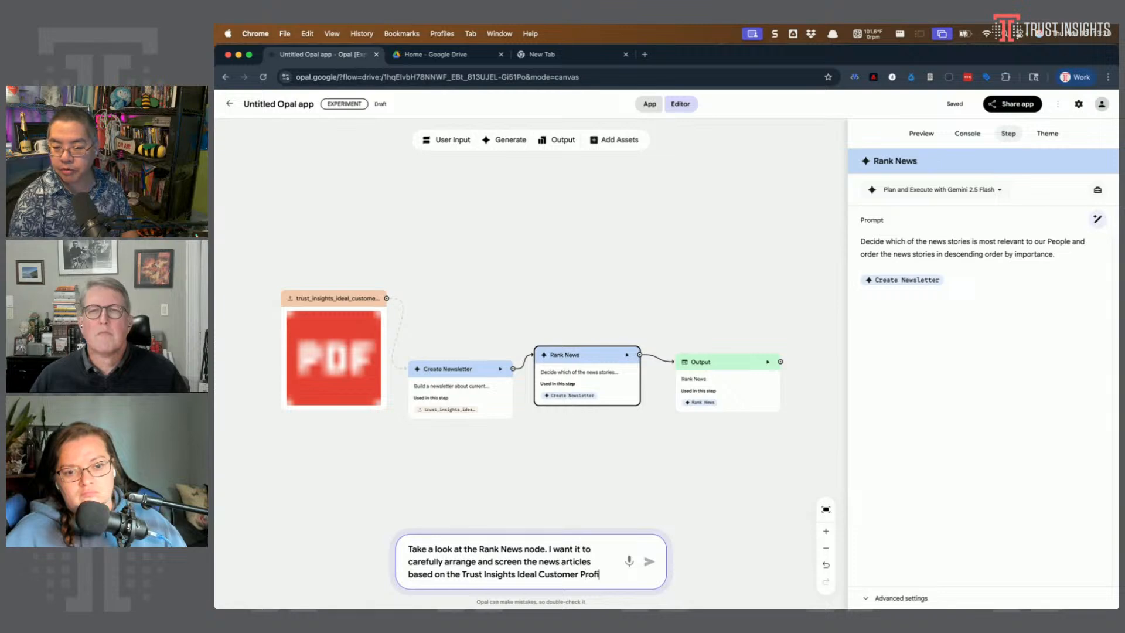
key(shift+Return)
text(Can you improv)
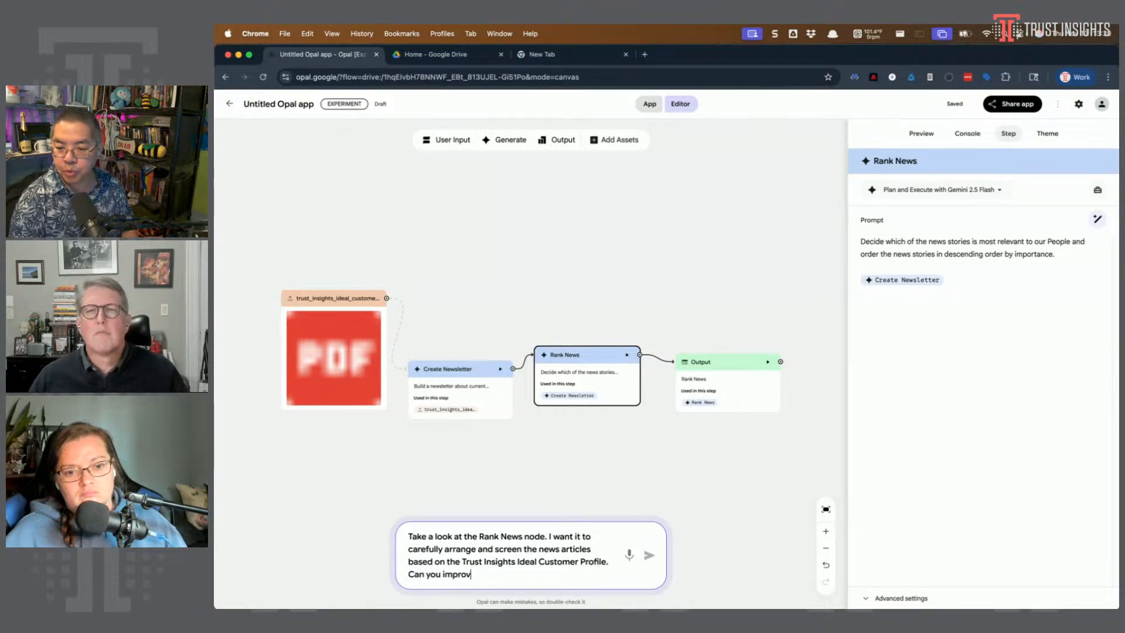
text(e that node's prom)
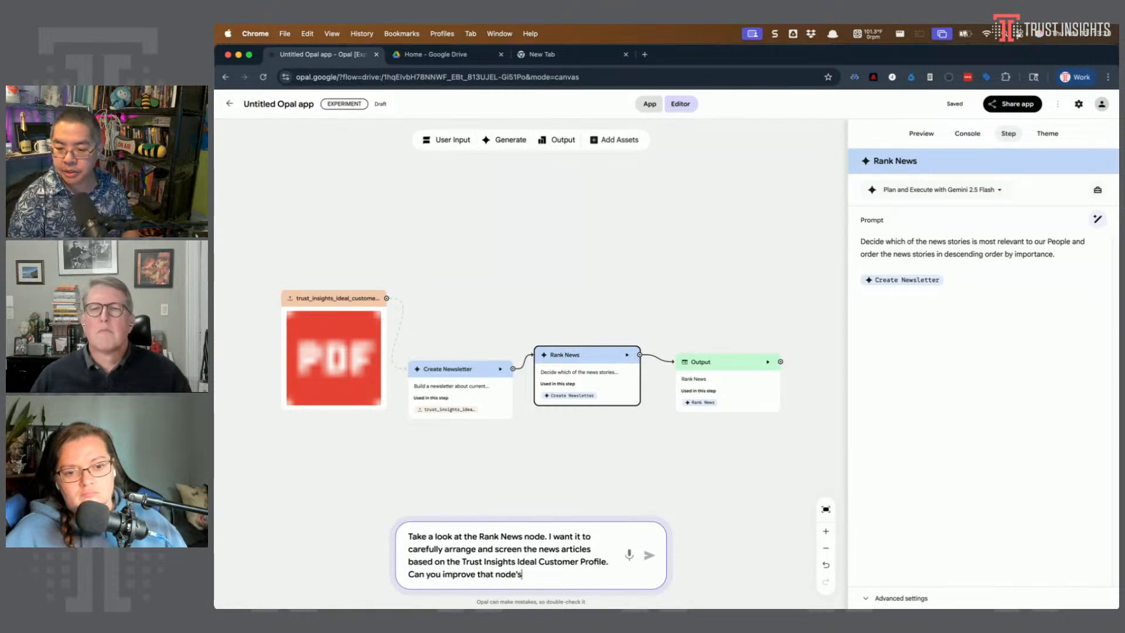
text(pt?)
key(Return)
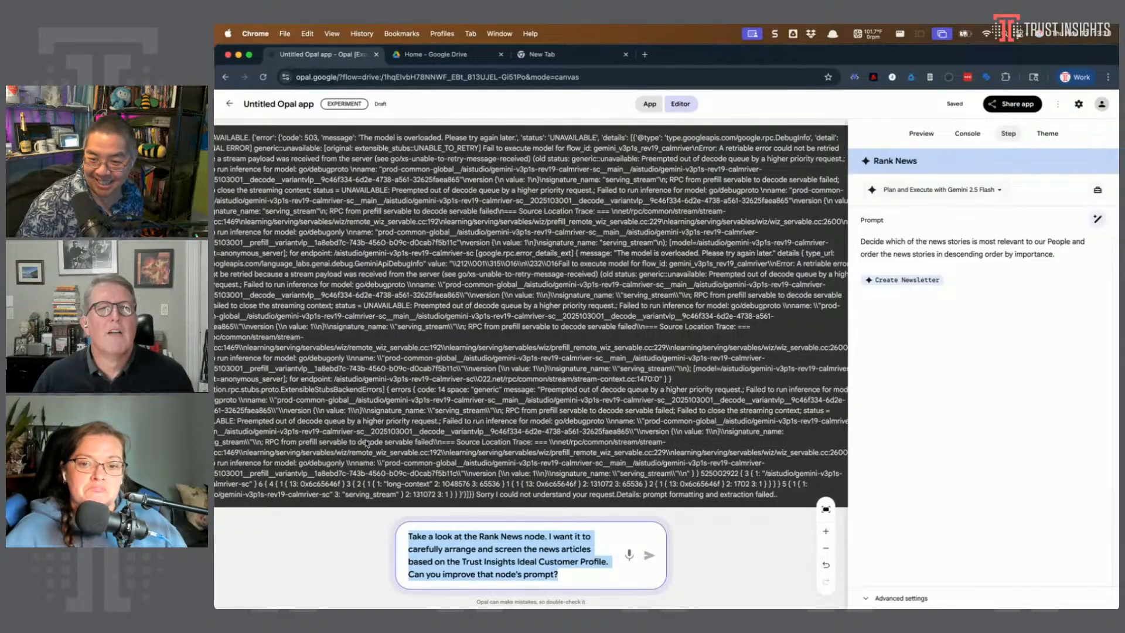
Request the same improvement in the Rank News prompt's own editor, arranging and screening articles based on the Trust Insights Ideal Customer Profile
click(320, 561)
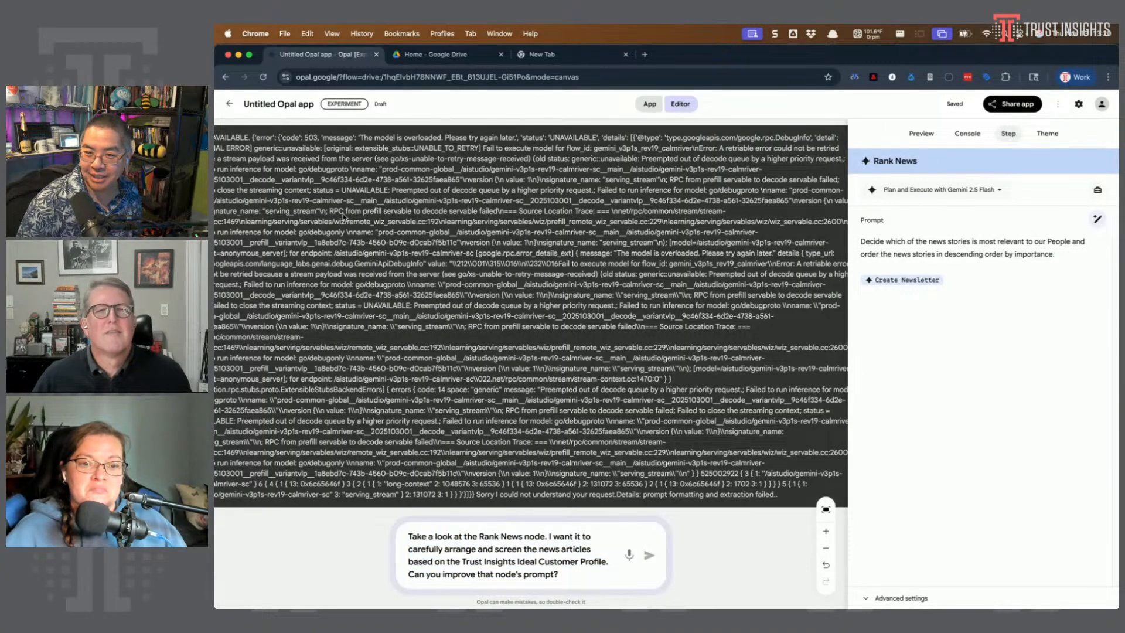
click(1097, 219)
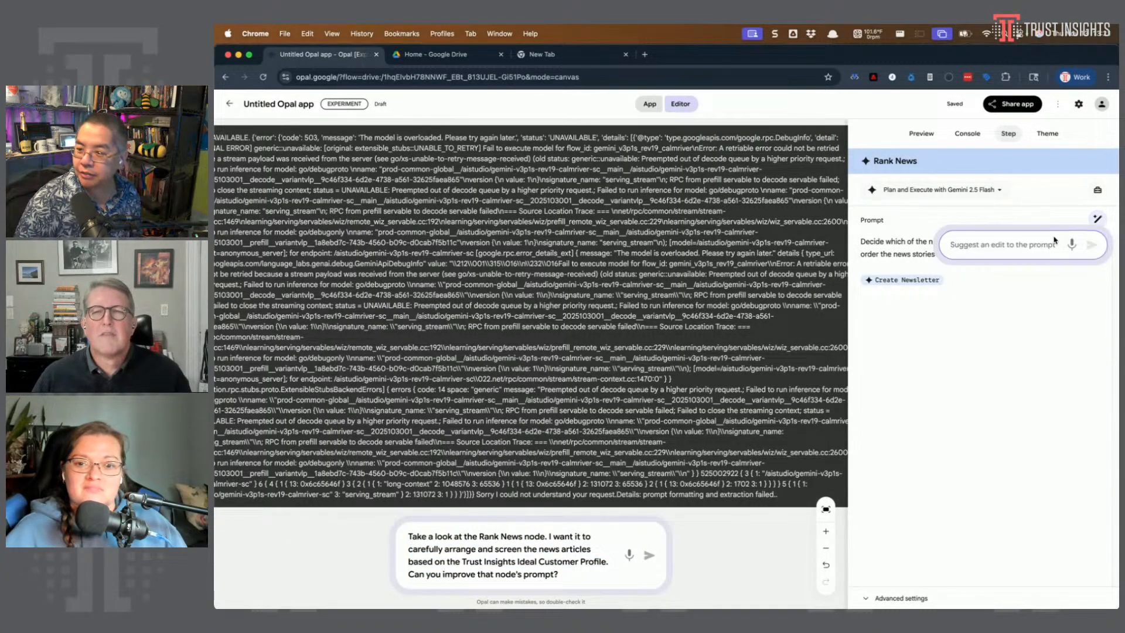
text(Take a look at the Rank News node. I want it to carefully arrange and screen the news articles based on the Trust Insights Ideal Customer Profile. Can you improve that node's prompt?)
click(1091, 261)
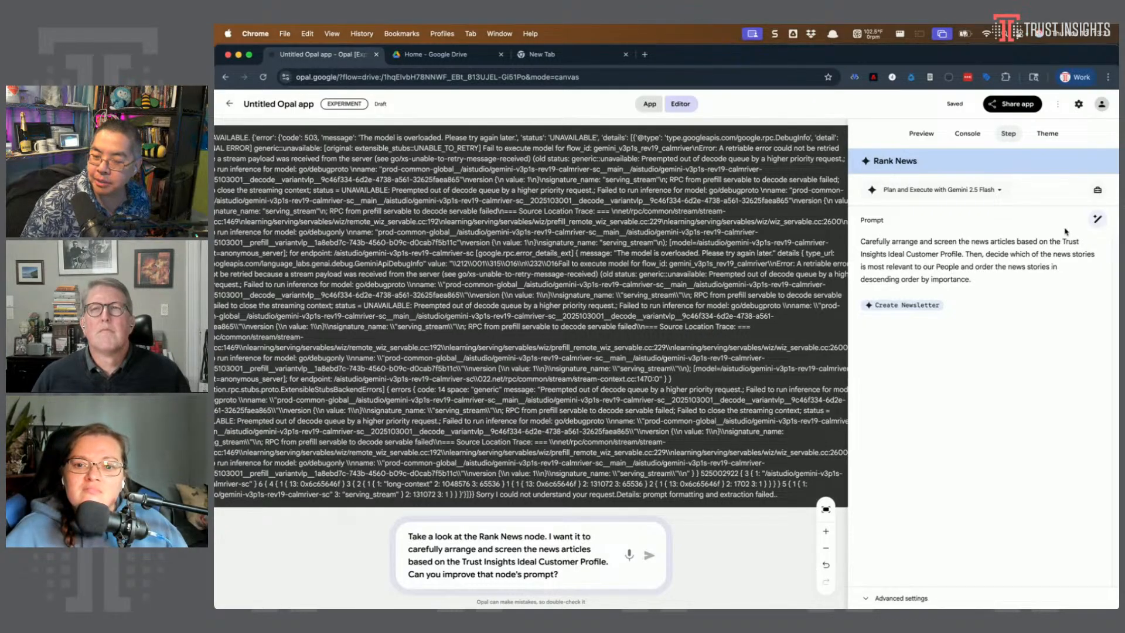
Submit the Ideal Customer Profile request a second time to refine the Rank News prompt further
click(1097, 219)
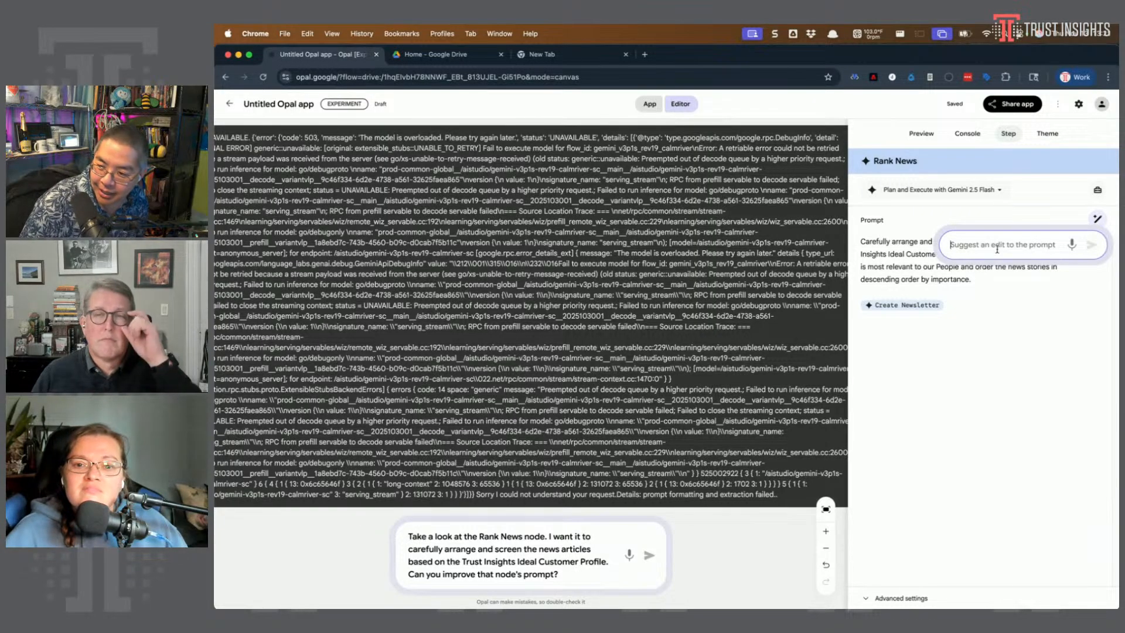
text(Take a look at the Rank News node. I want it to carefully arrange and screen the news articles based on the Trust Insights Ideal Customer Profile. Can you improve that node's prompt?)
key(Return)
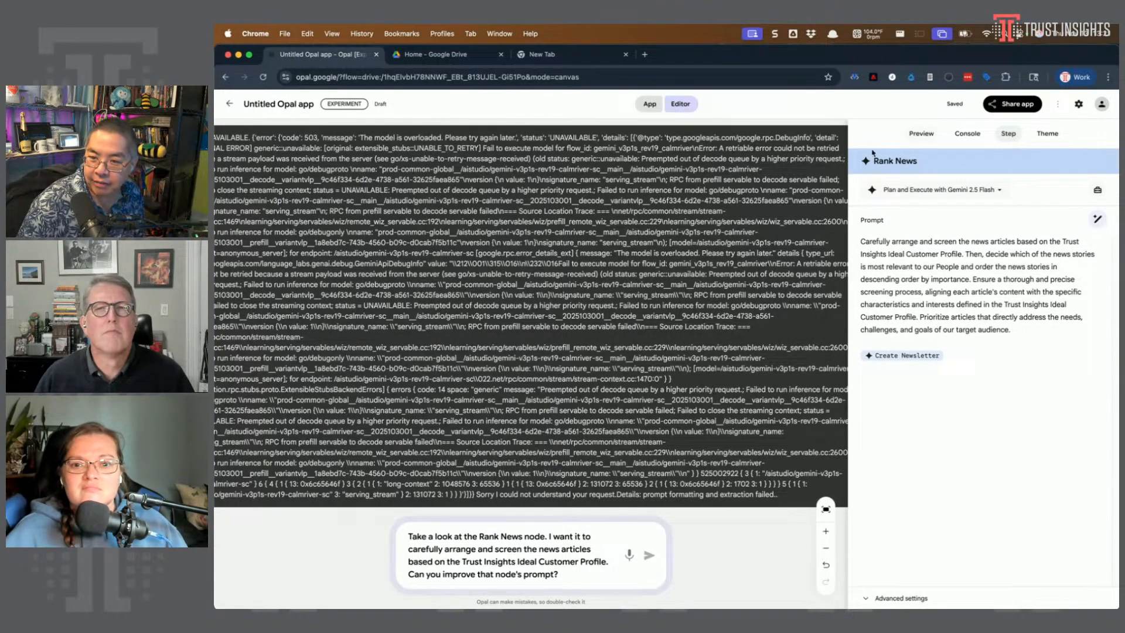
Reload the page and review the revised Rank News prompt, also checking the console and the app preview
key(super+r)
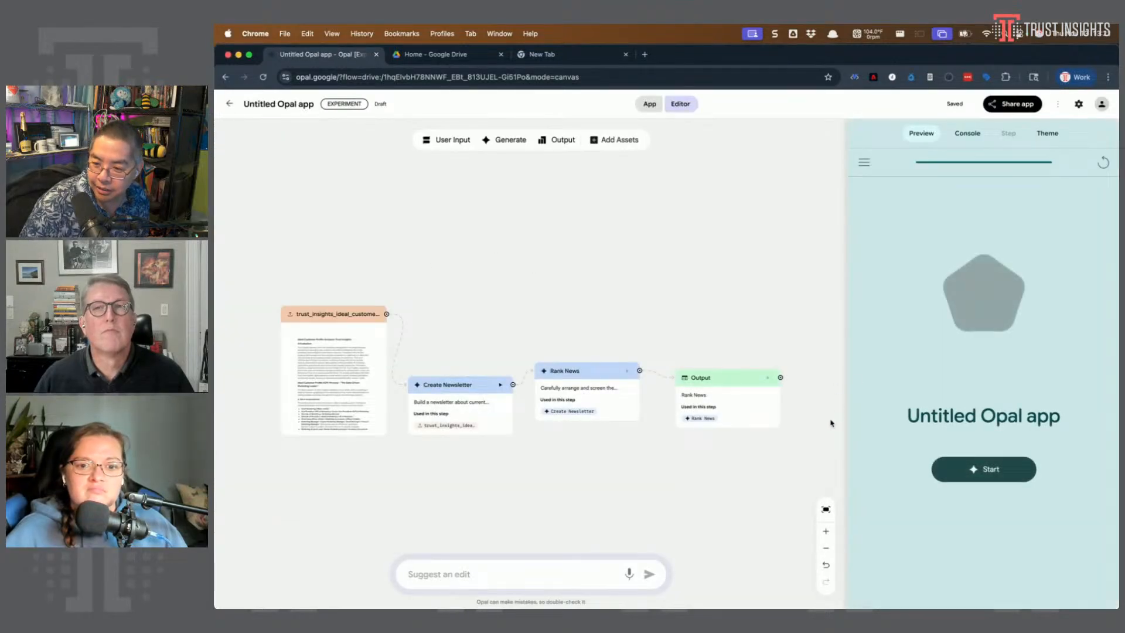
click(588, 387)
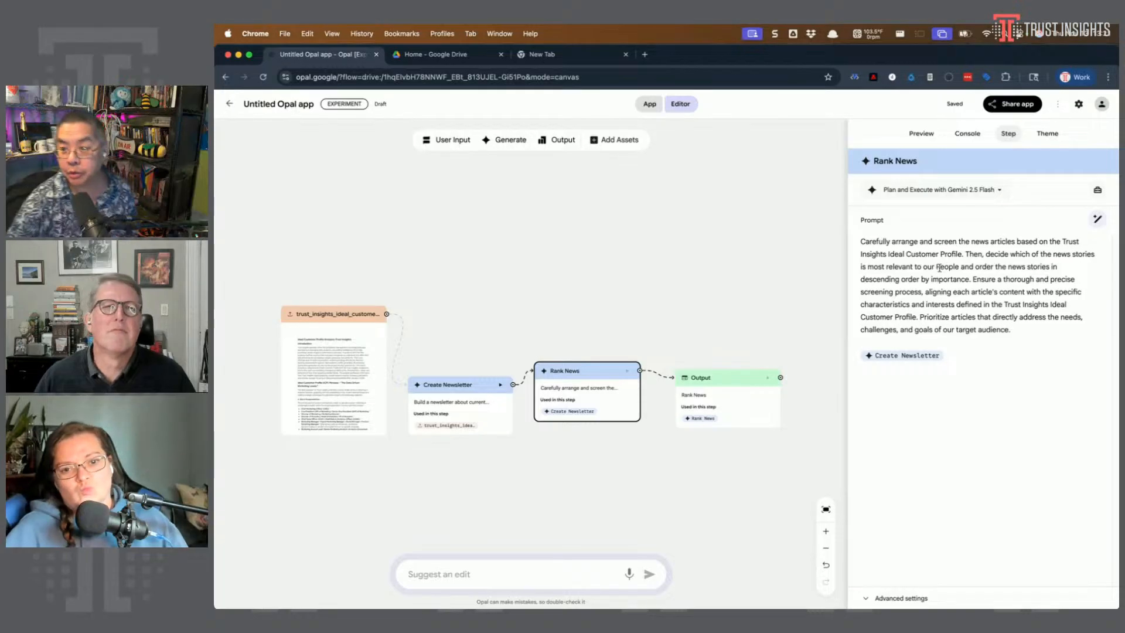
click(967, 134)
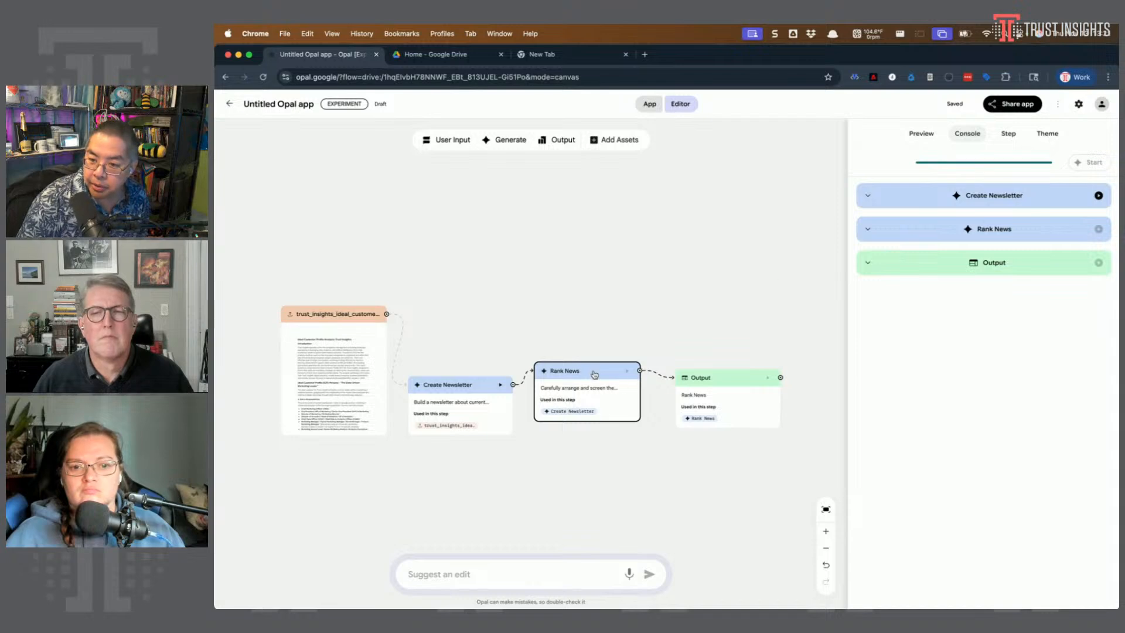
click(921, 135)
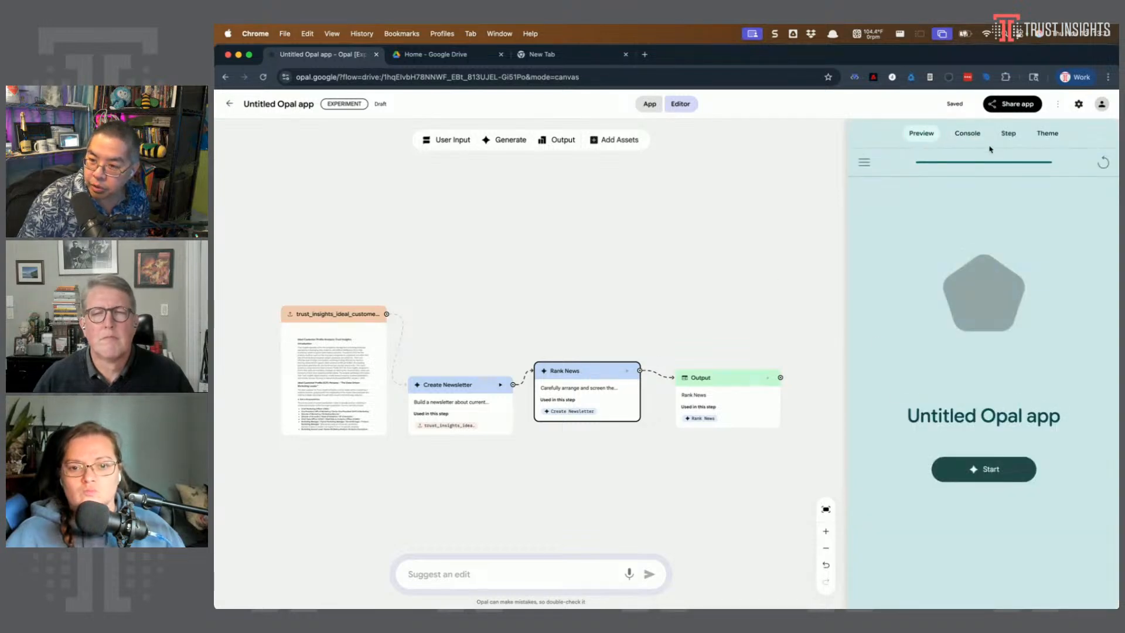
click(1008, 134)
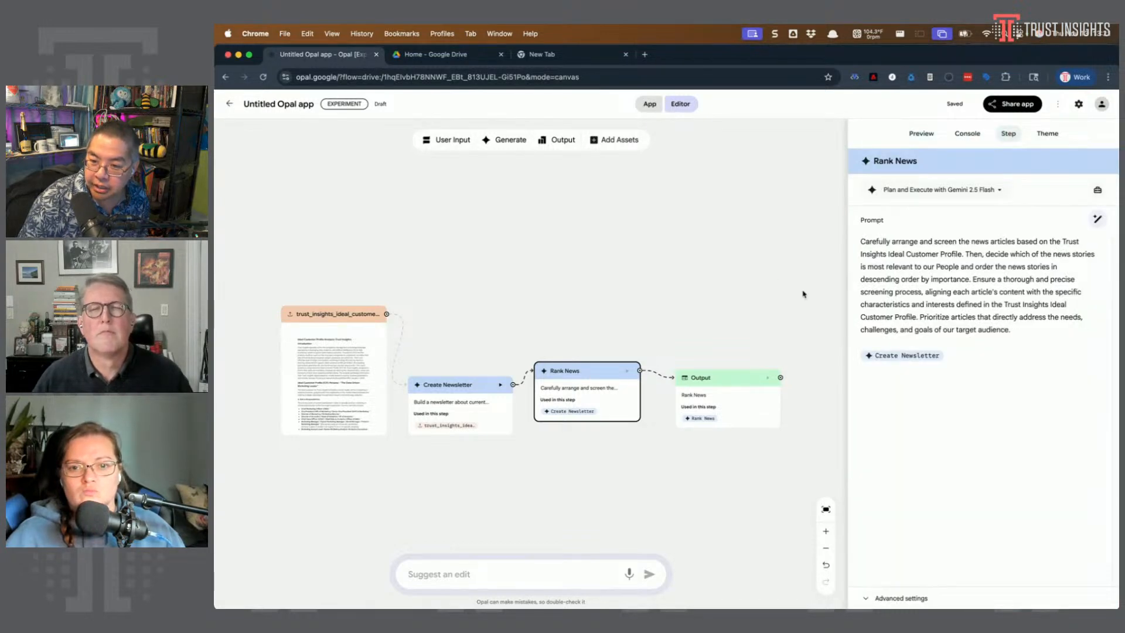
Request a rewrite of the Create Newsletter prompt: "Improve this prompt to have it be more specific to our Ideal Customer Profile."
click(460, 386)
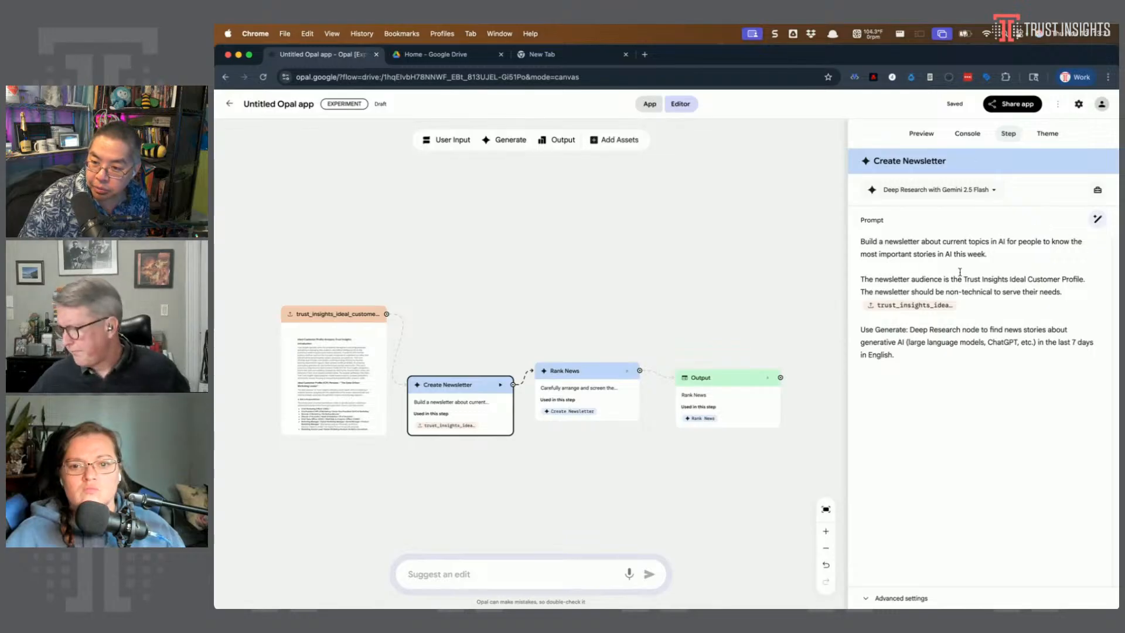
click(1097, 219)
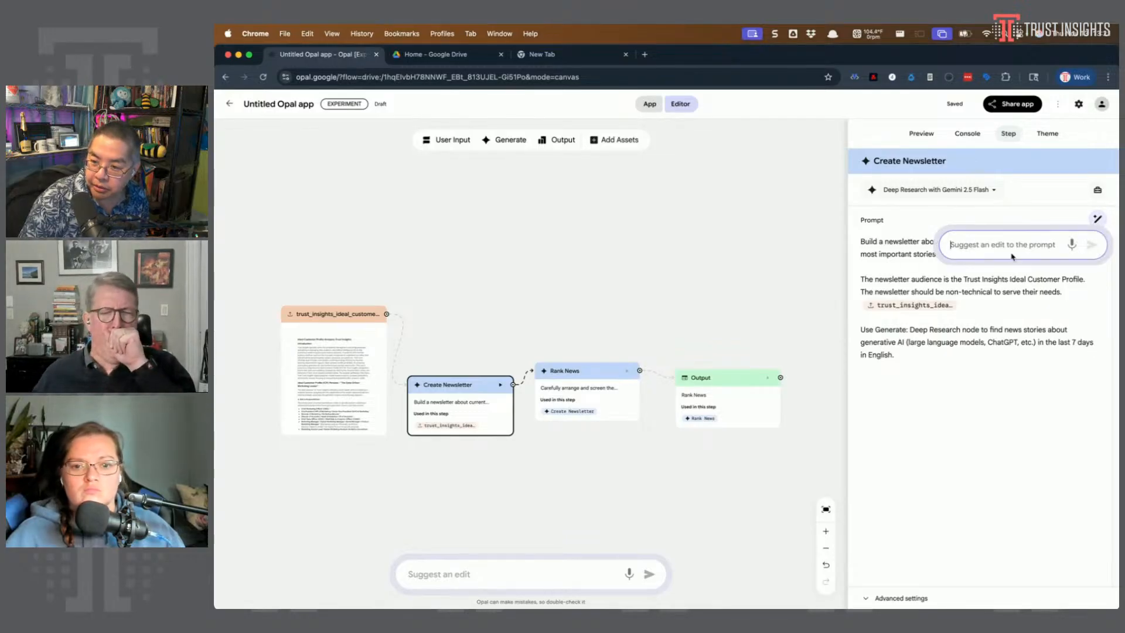
text(Improve this prompt to have it)
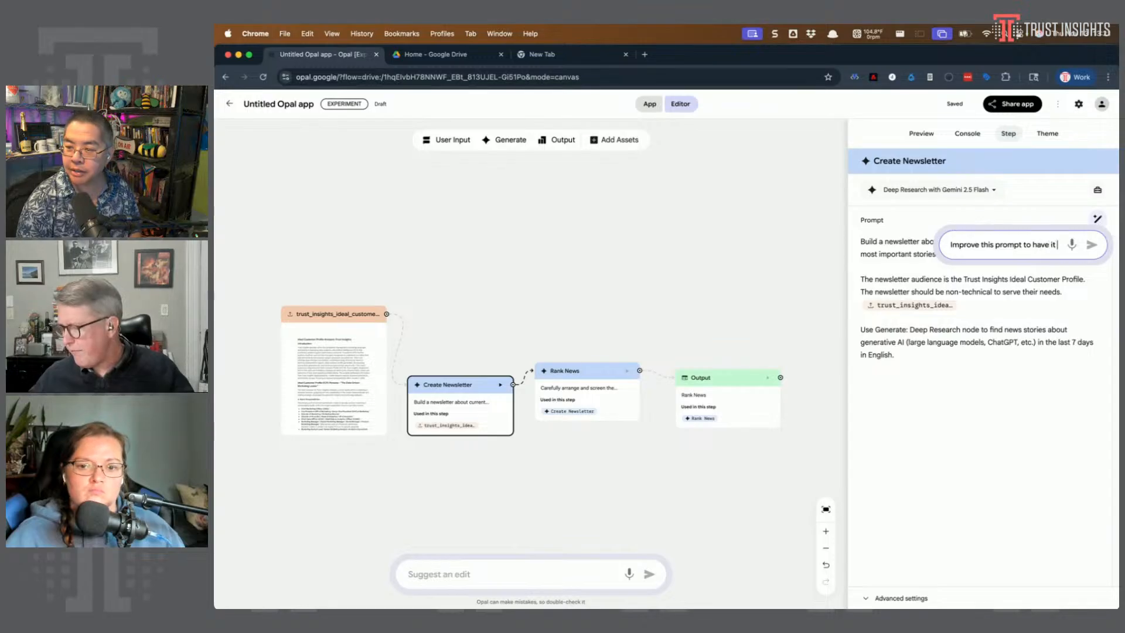
text( be more specific to)
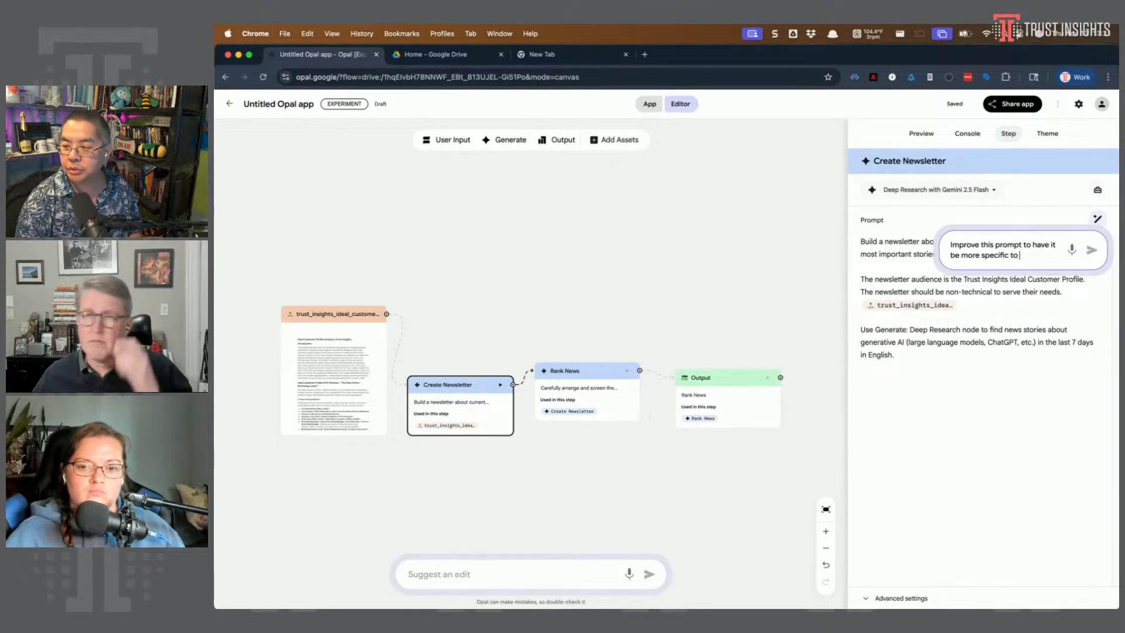
text( our Ideal Customer Pr)
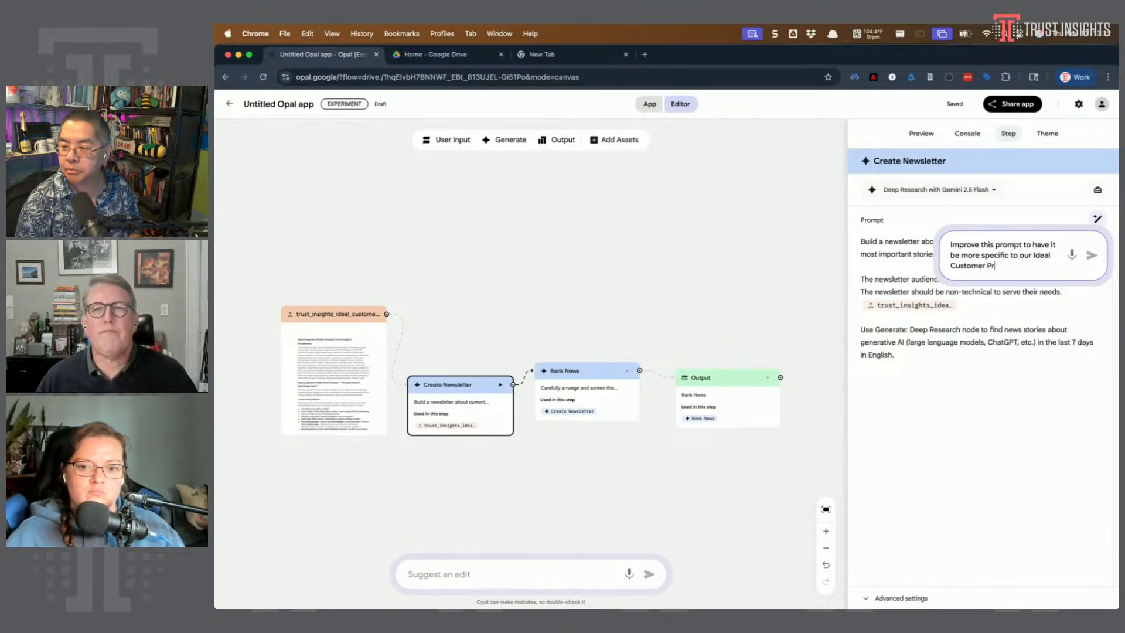
text(ofile.)
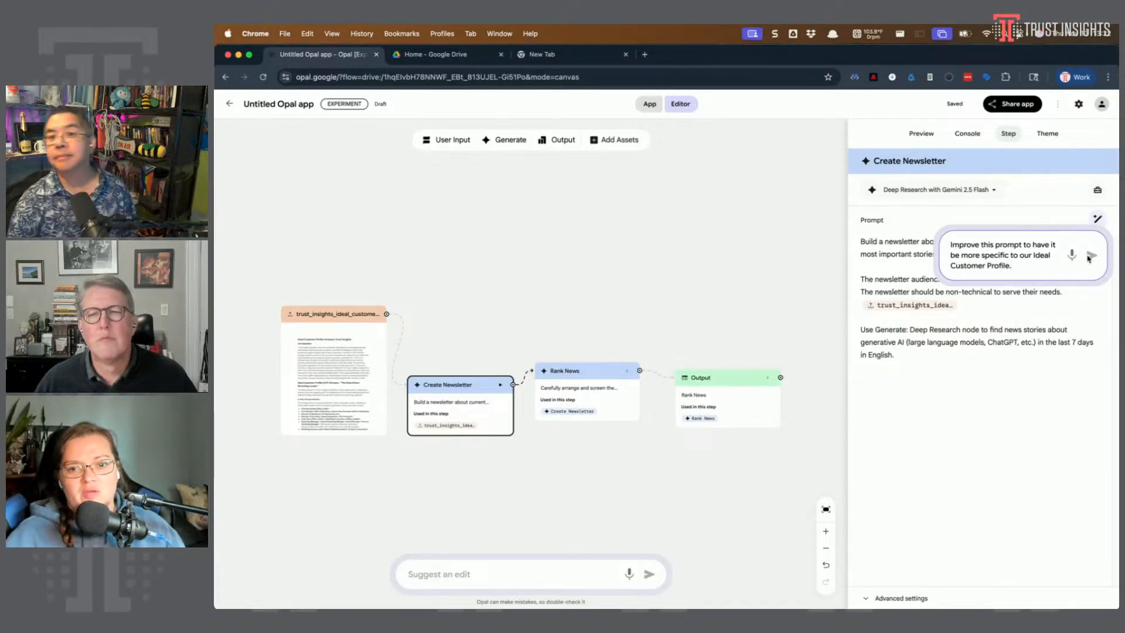
click(1091, 255)
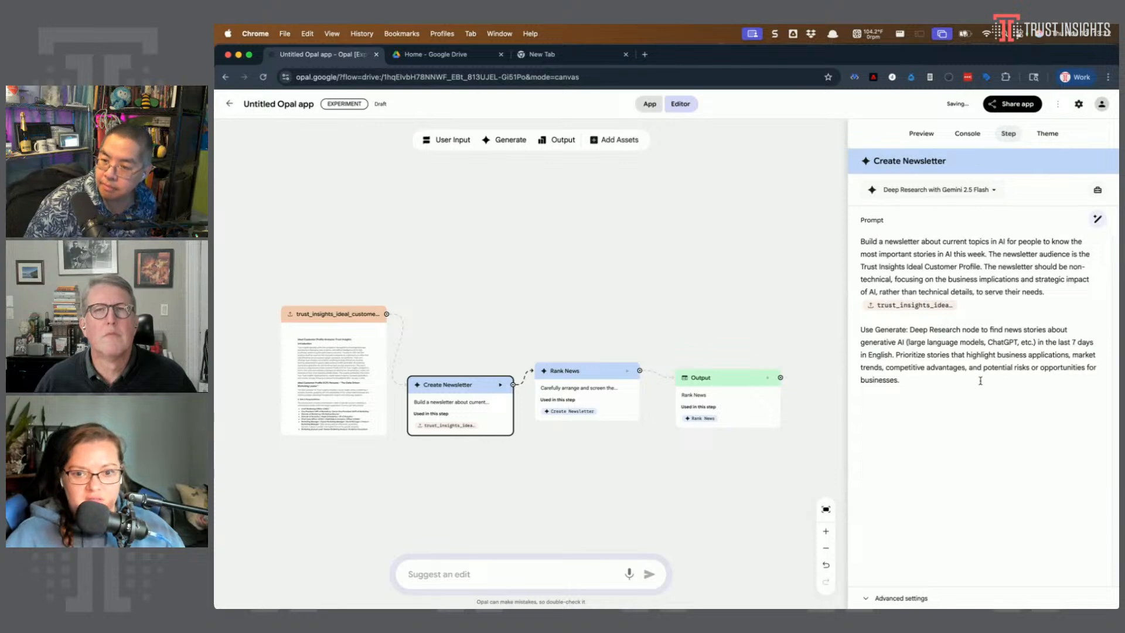
Try to refine the Rank News prompt: "As you rank the news stories ensure that there is a clear "So What" to our ideal customer profile"
click(1097, 219)
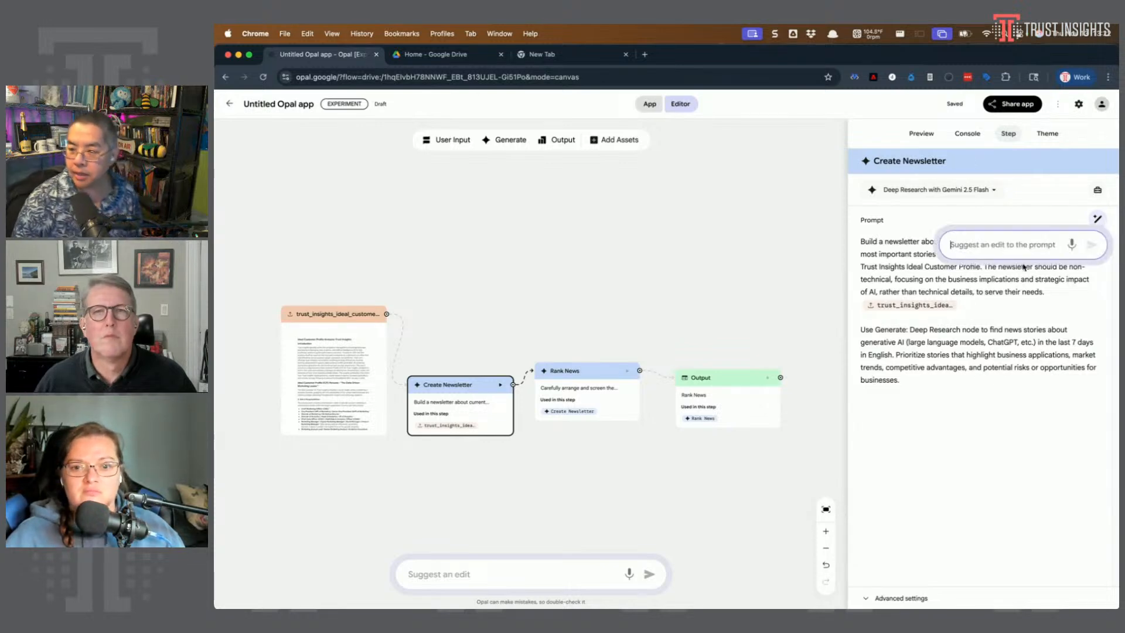
click(1024, 358)
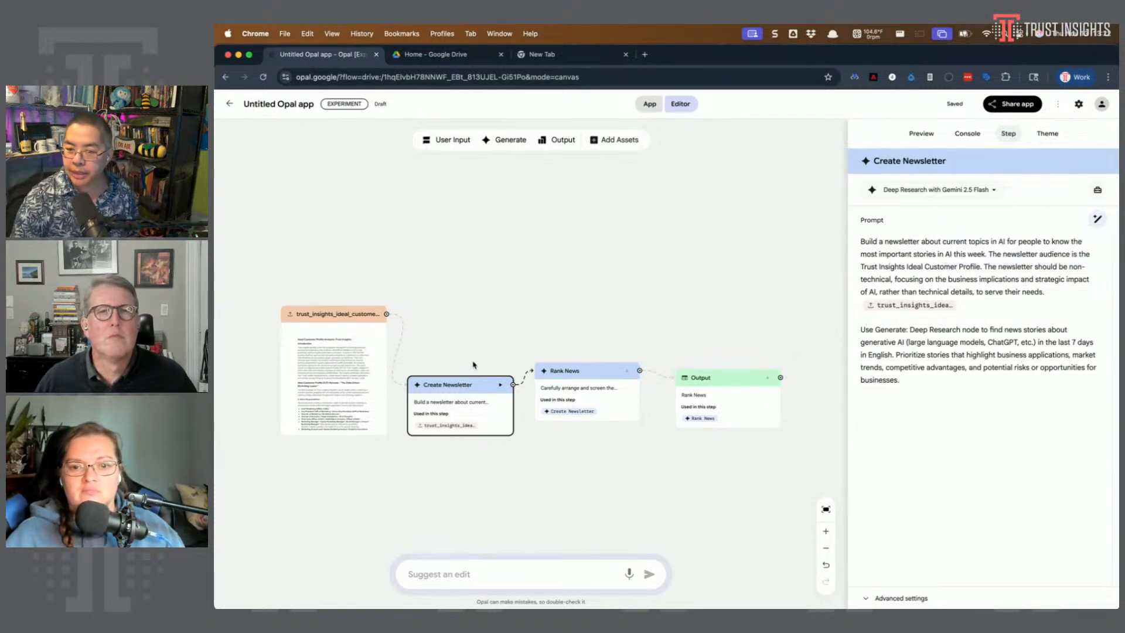
click(573, 376)
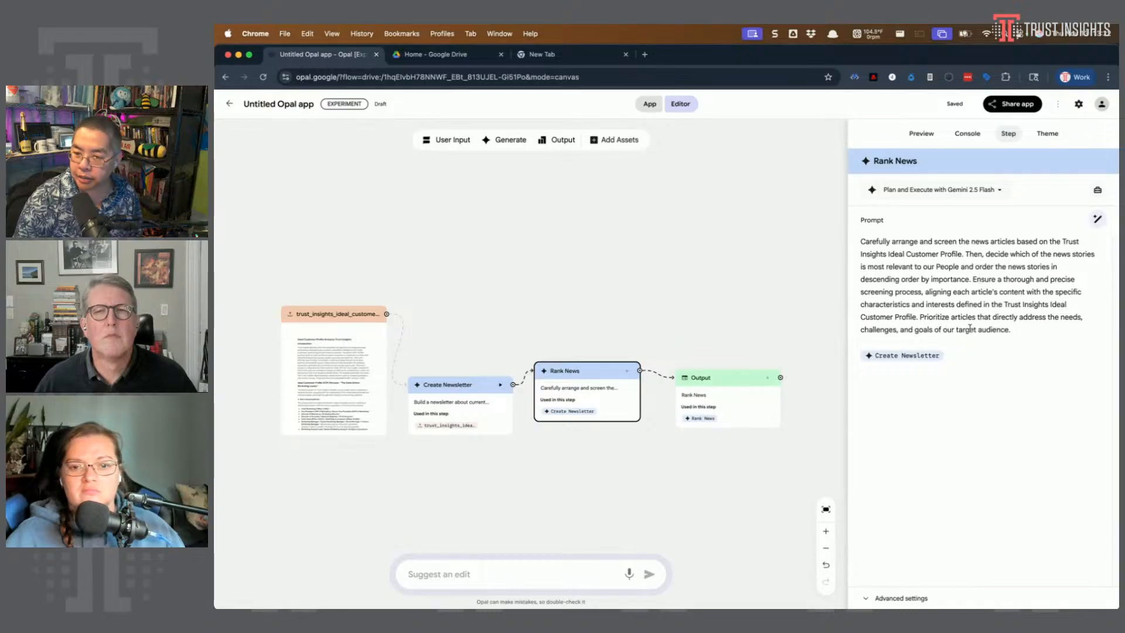
click(1098, 219)
text(As you rank the news)
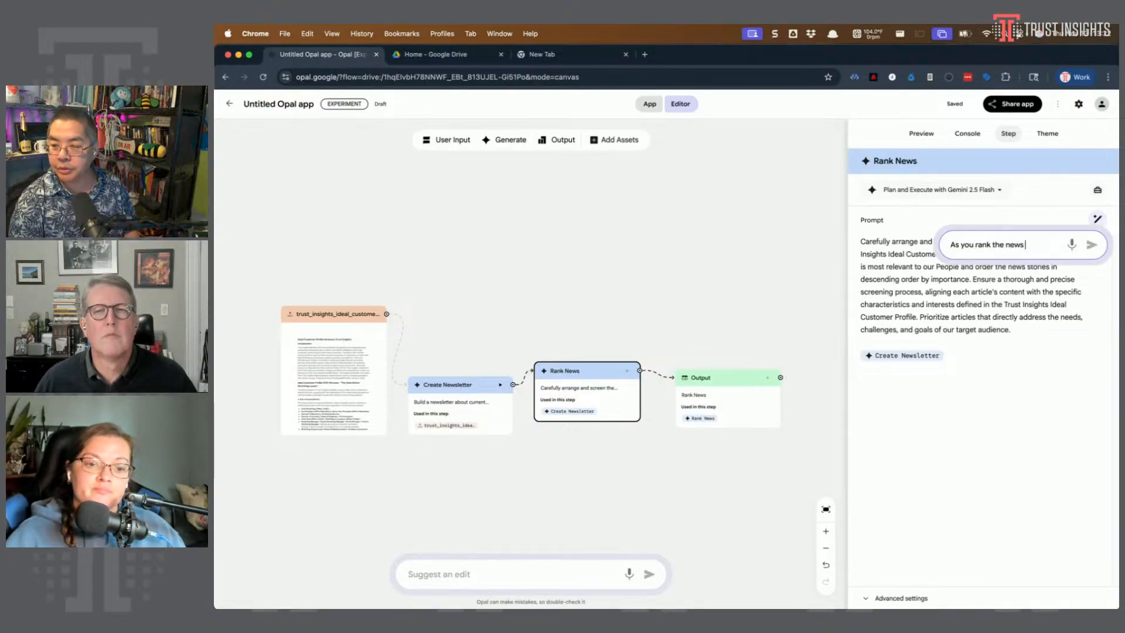
text( stories ensure that there is)
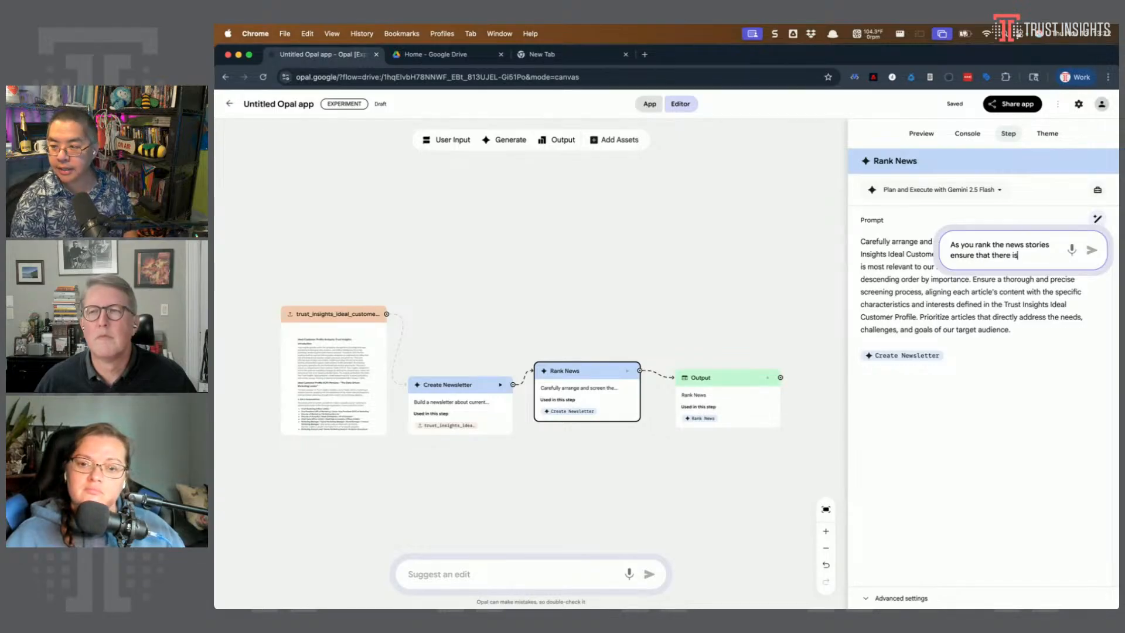
text( a clear "So What)
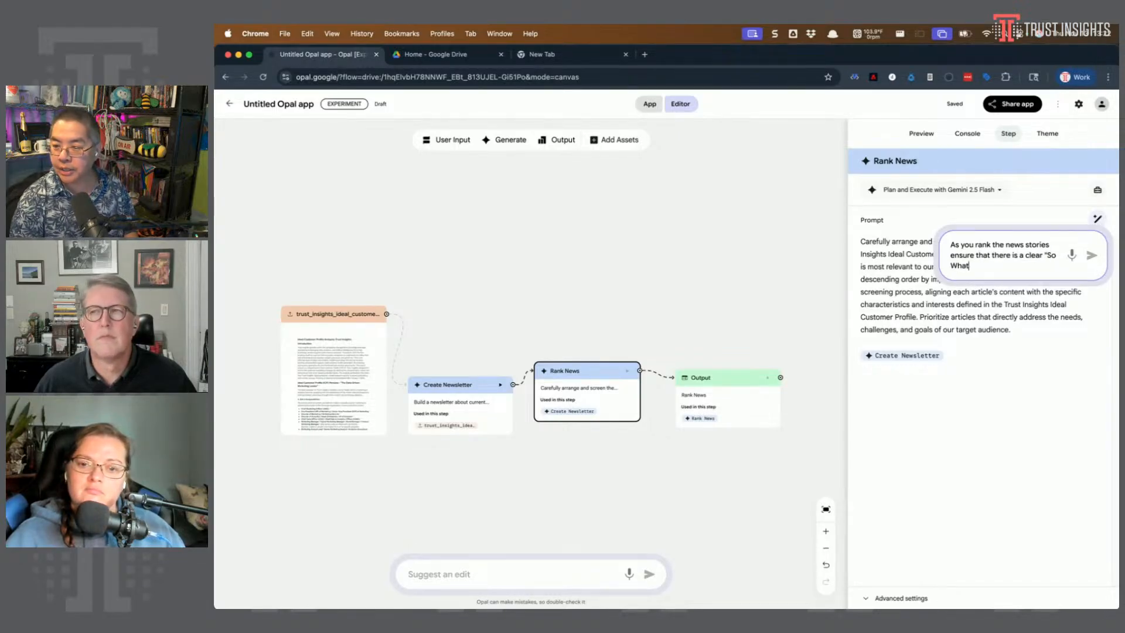
text(" to our ideal customer profile)
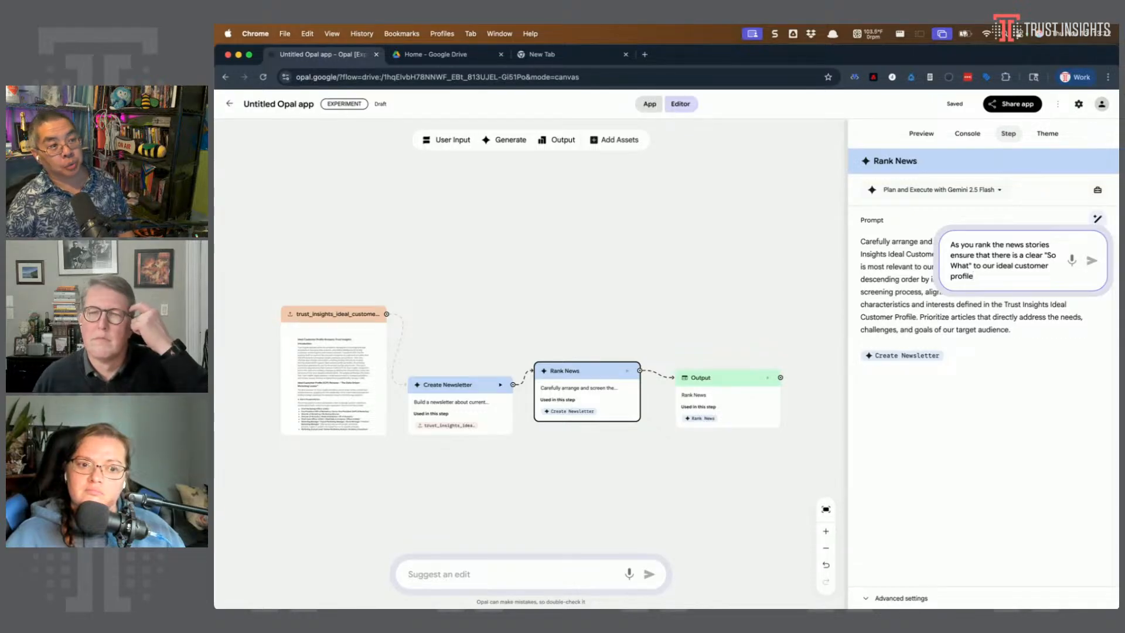
key(Return)
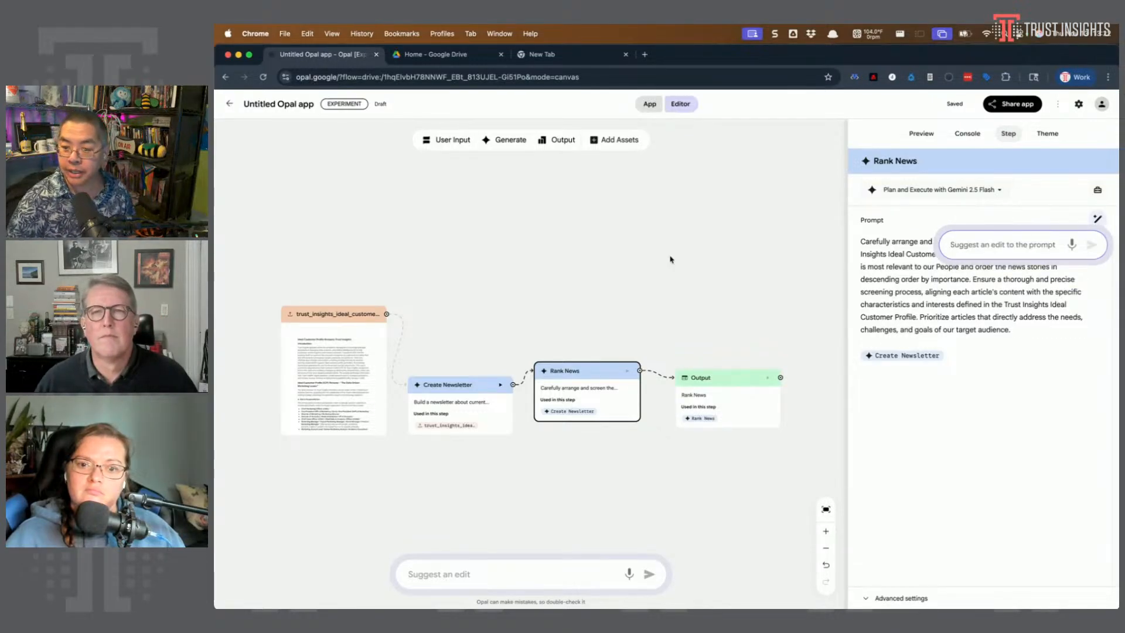
click(705, 267)
Insert a Generate step between Rank News and Output, rewire the connections through it, and remove the Rank News reference from the Output prompt
click(515, 140)
mouse_move(573, 336)
mouse_down()
mouse_move(761, 236)
mouse_move(741, 257)
mouse_up()
drag(639, 370, 683, 260)
click(666, 380)
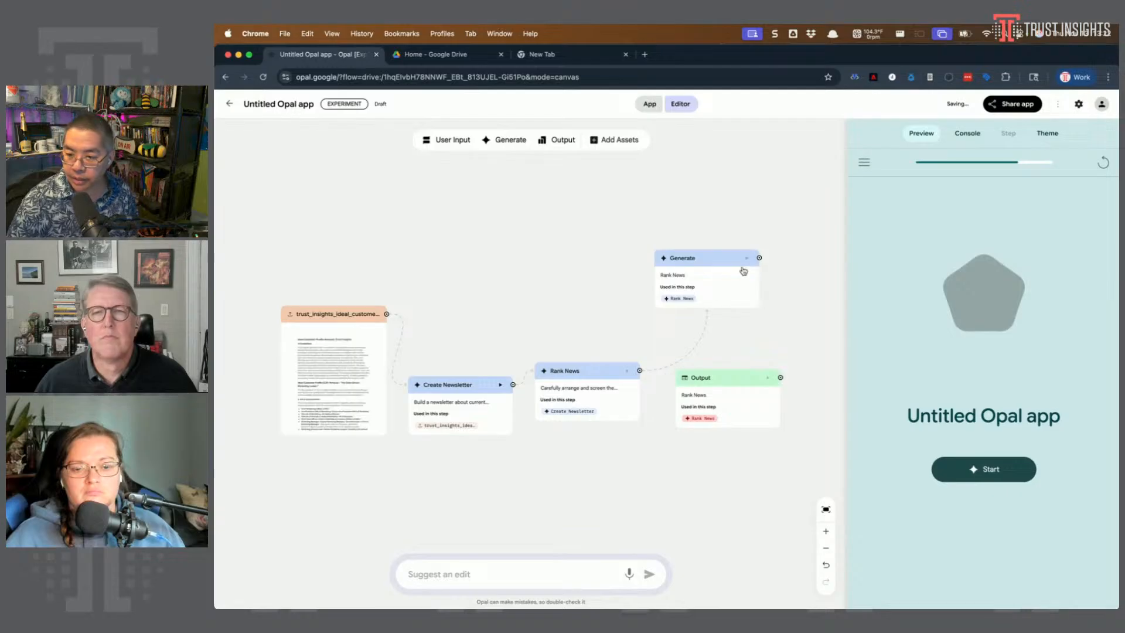
drag(759, 258, 738, 397)
click(726, 382)
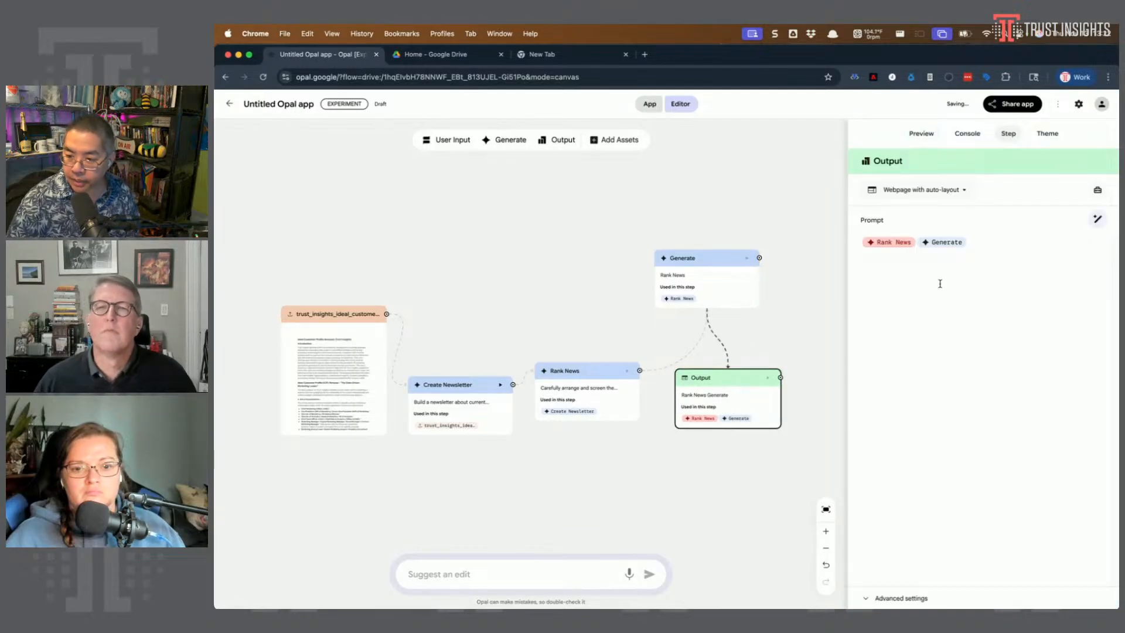
Request a Generate step prompt that analyzes the Rank News stories against our Ideal Customer Profile and writes a short paragraph explaining WHY each is relevant
click(756, 261)
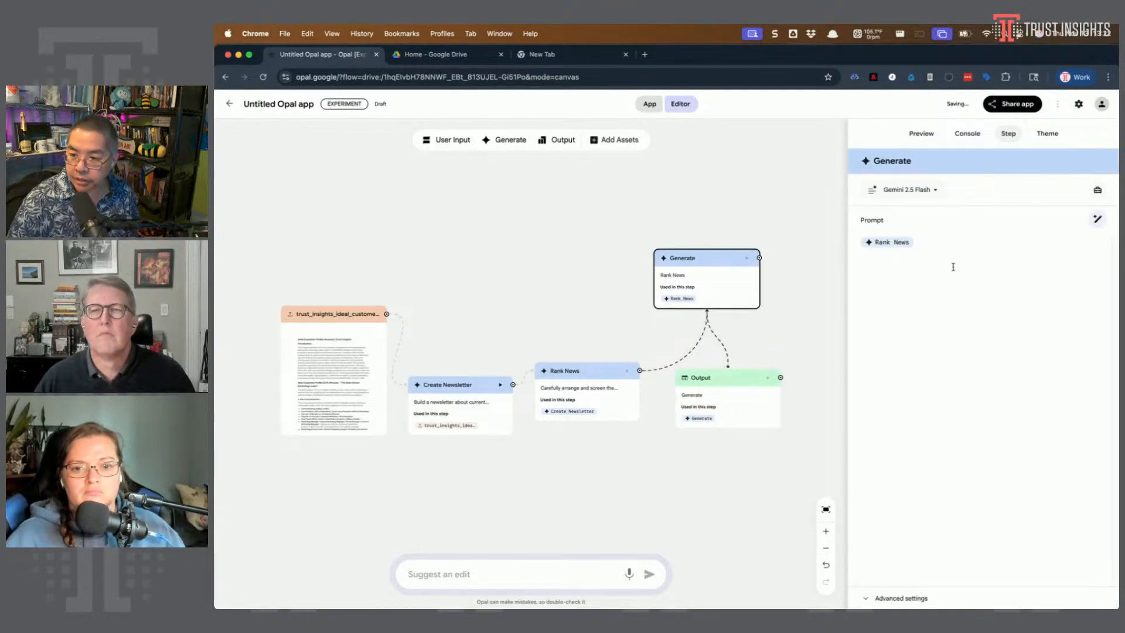
click(1096, 220)
text(Take )
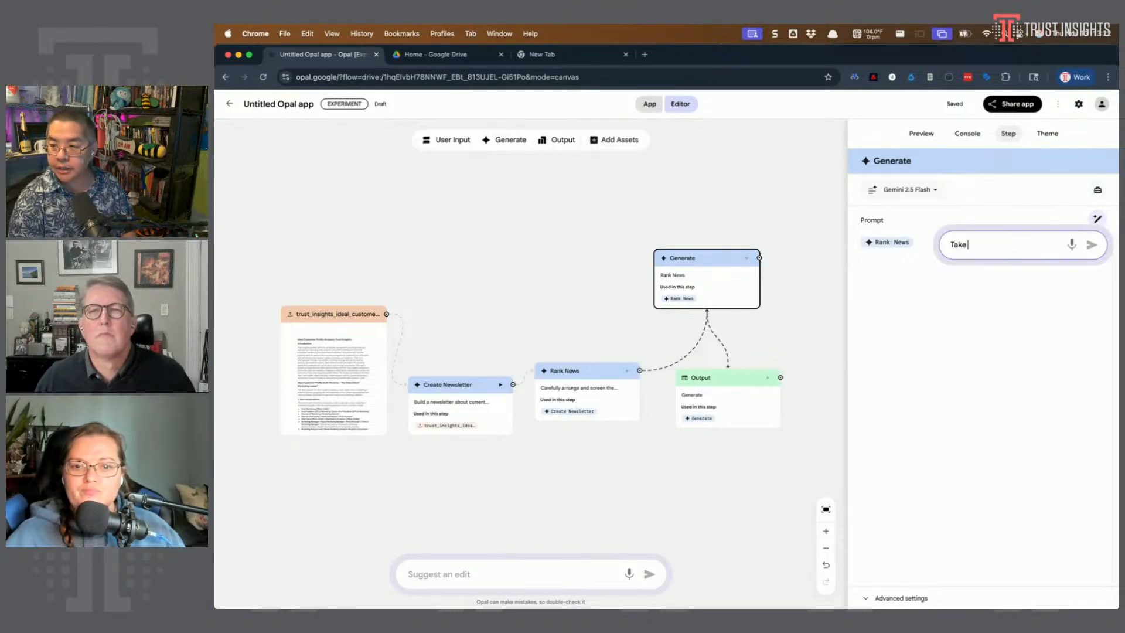
text(thi n)
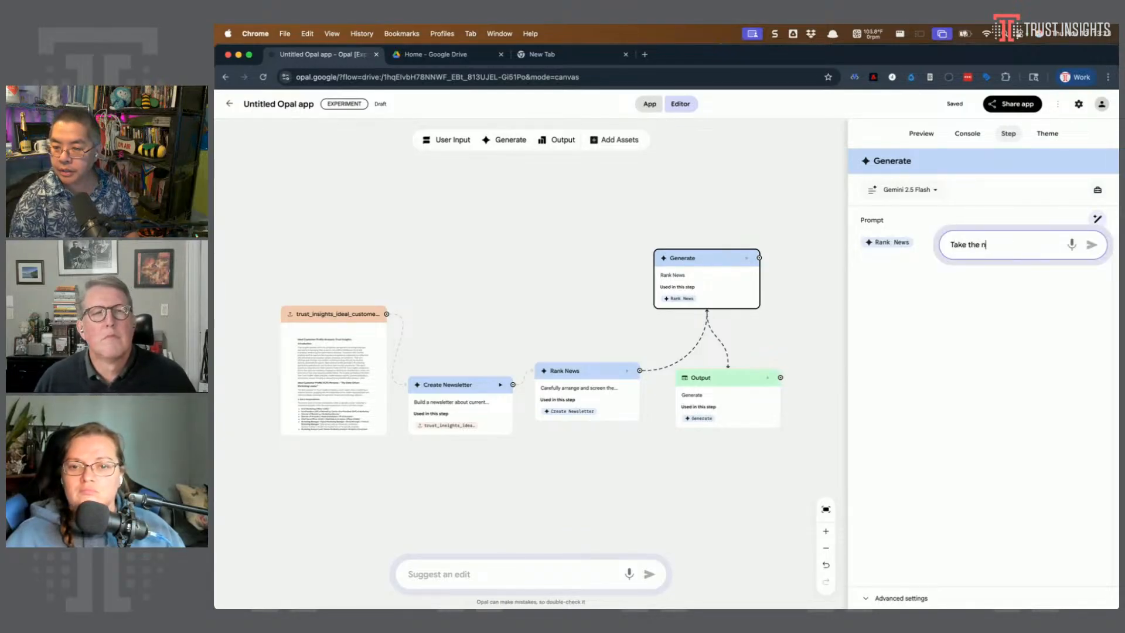
text(ews stories from R)
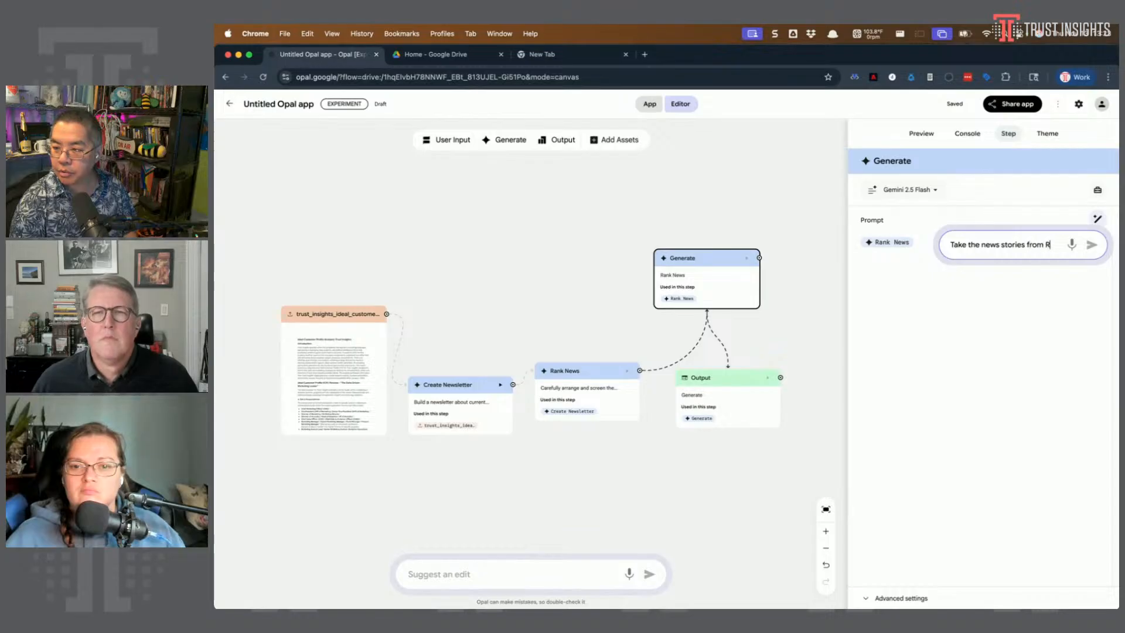
text(ank News and then analyze the)
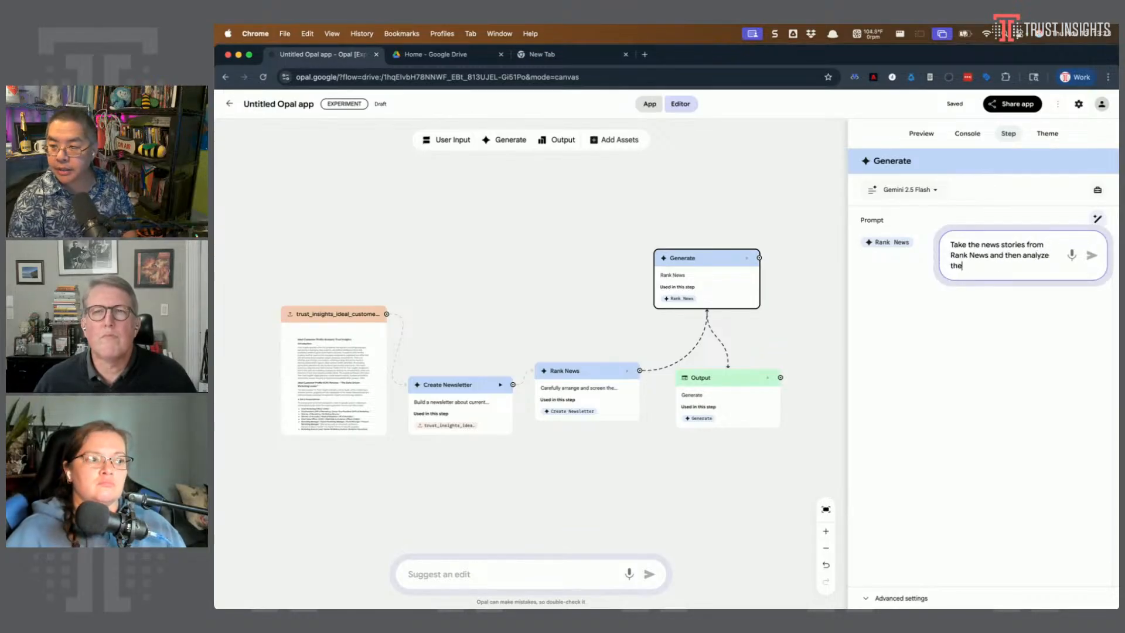
text(m against our Ideal)
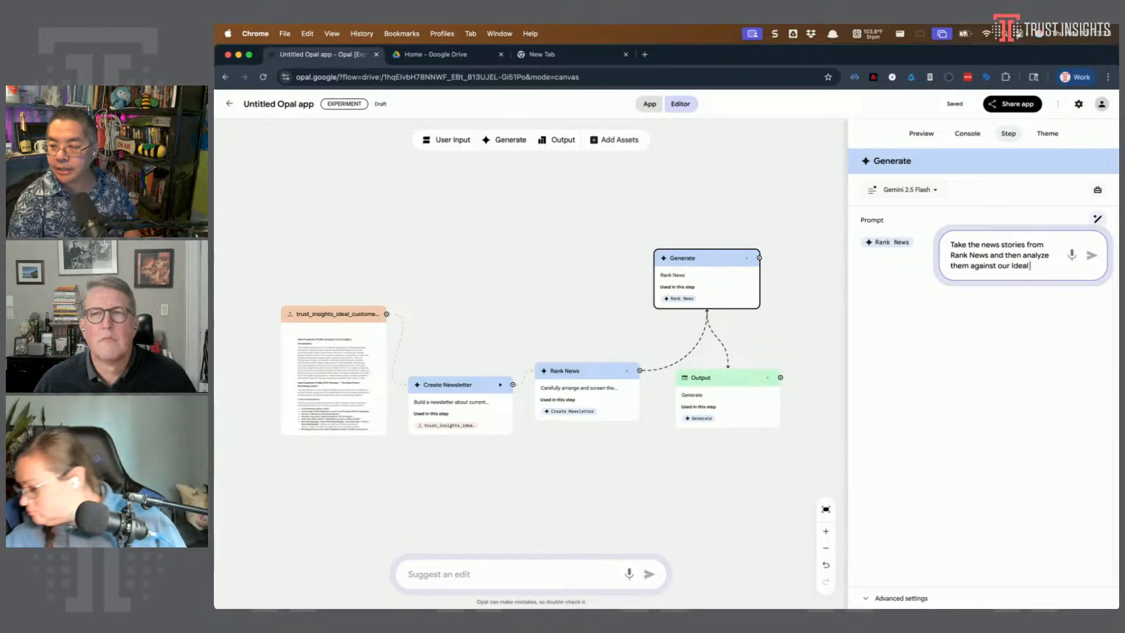
text( Customer Profile. Aft)
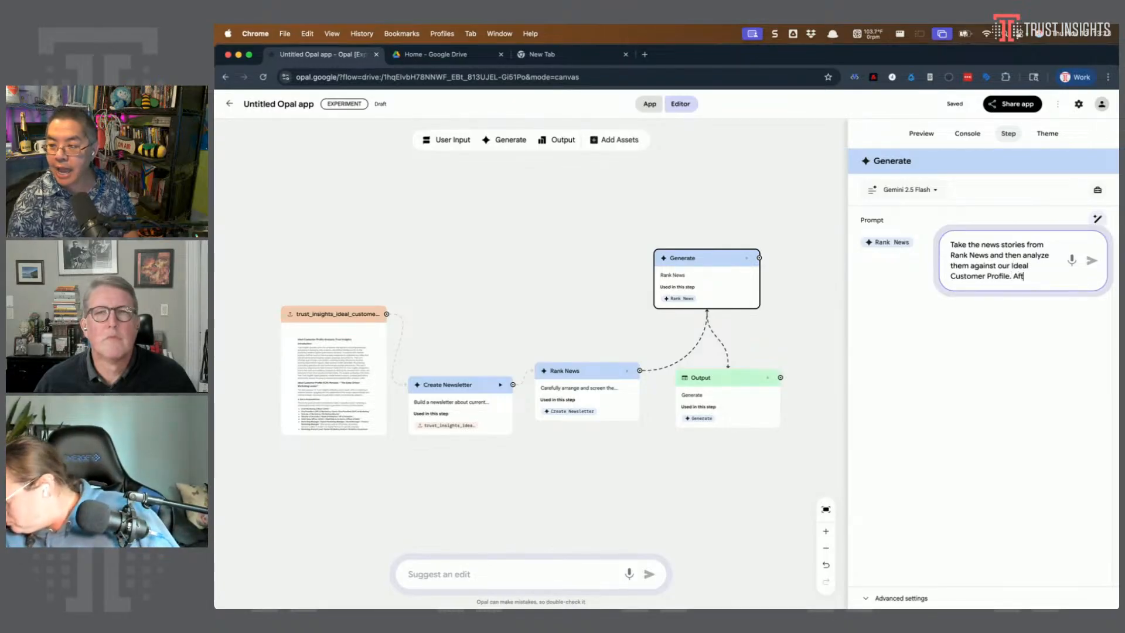
text(er that, write a sho)
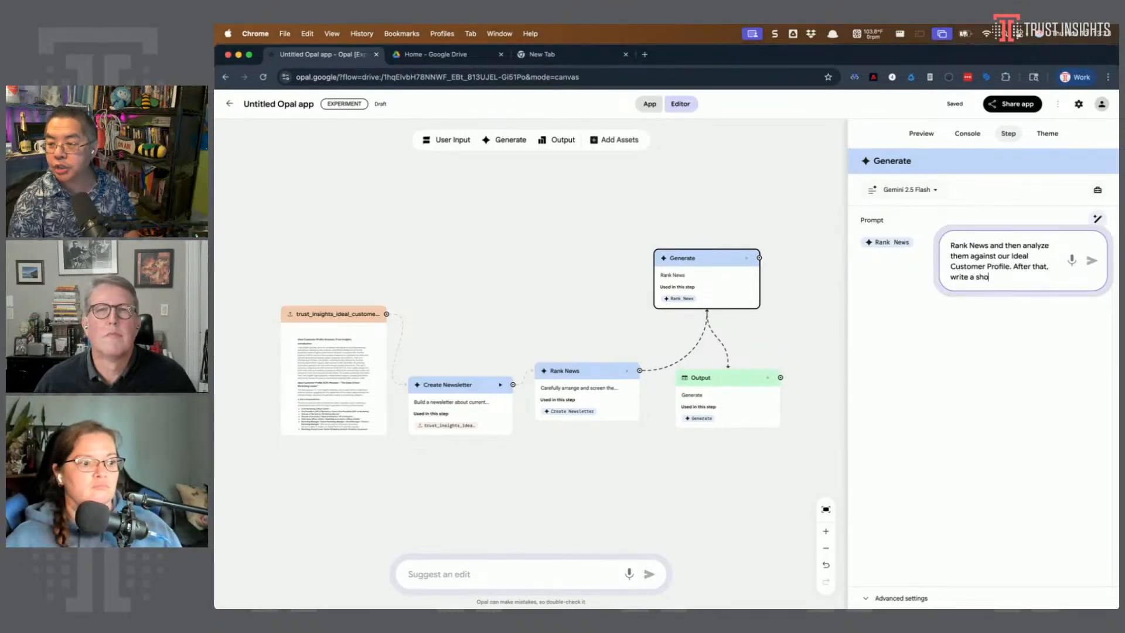
text(rt paragraph for each news story e)
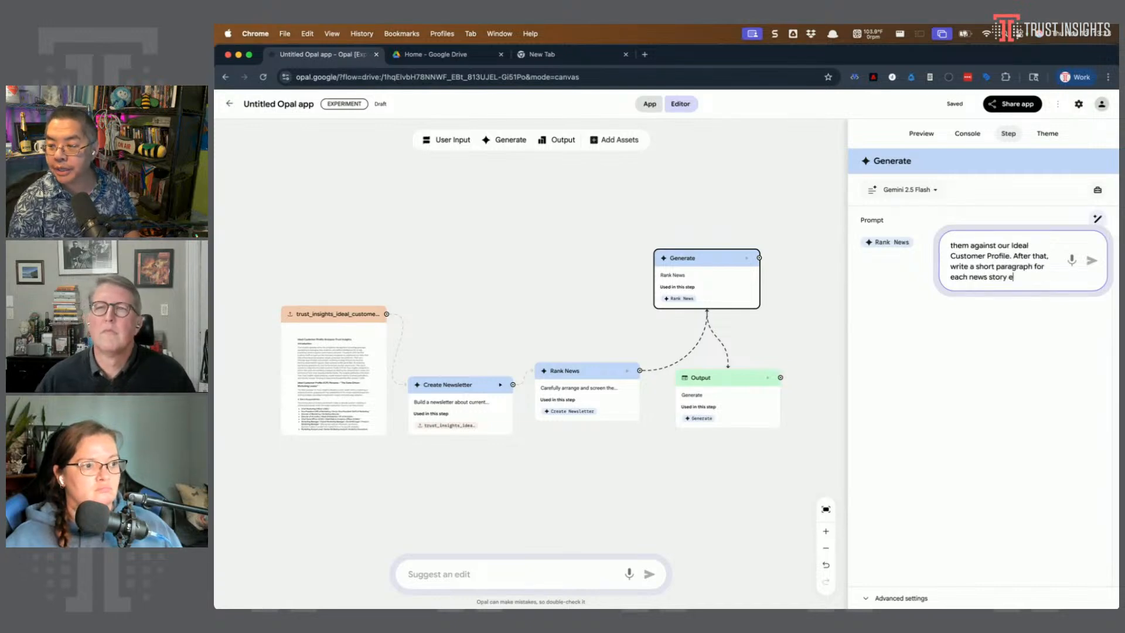
text(xplaining WHY that)
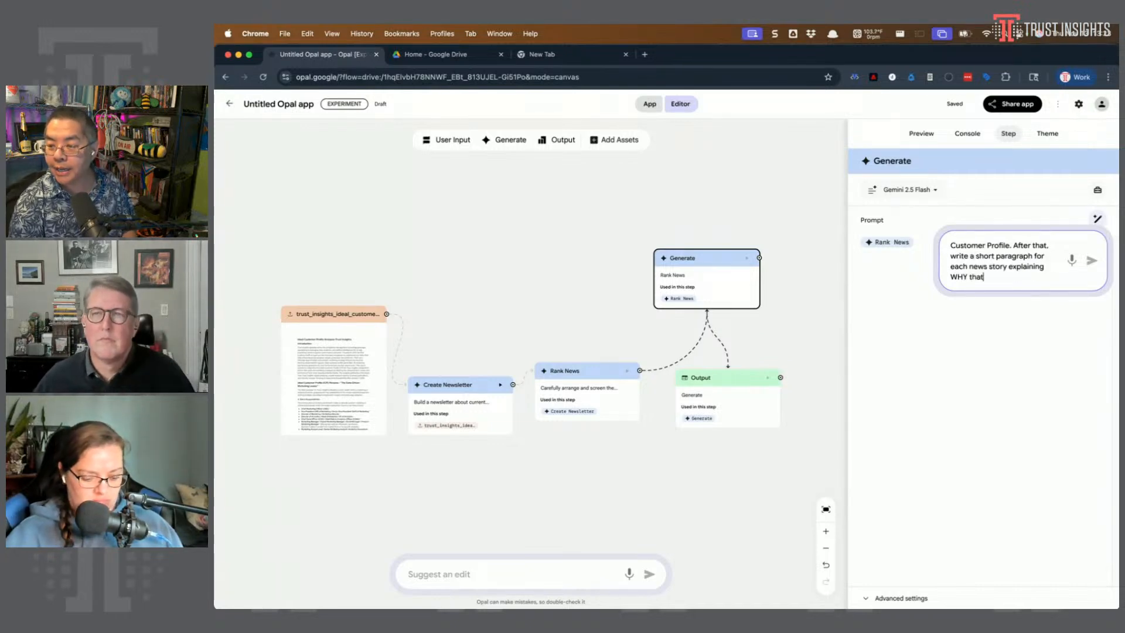
text( story is relevant to our Ideal)
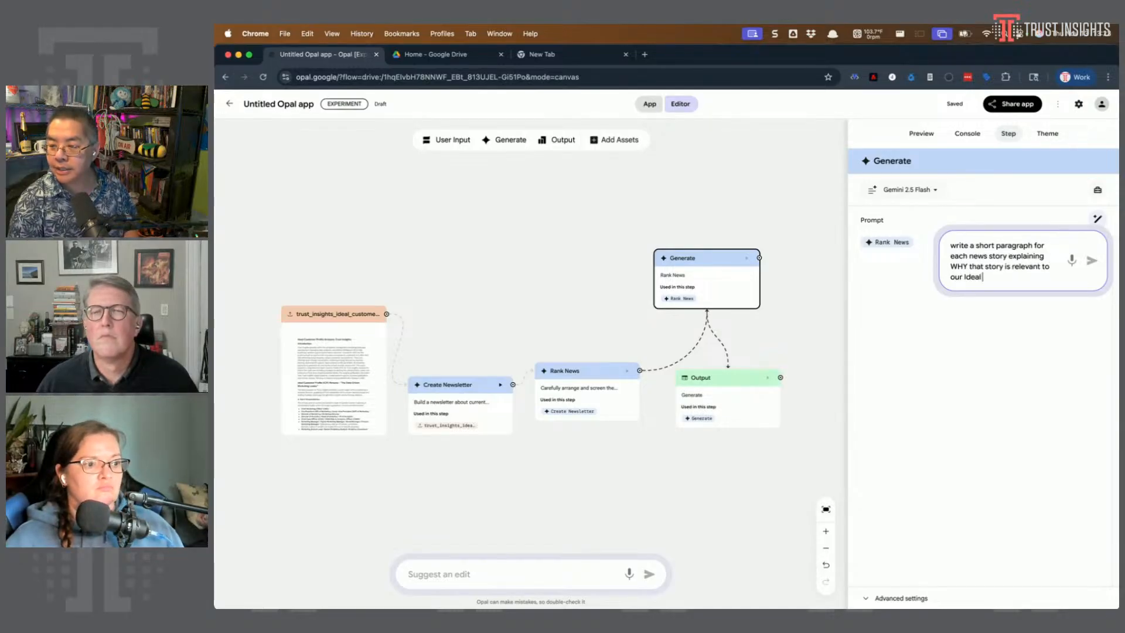
text( Customer Profile.)
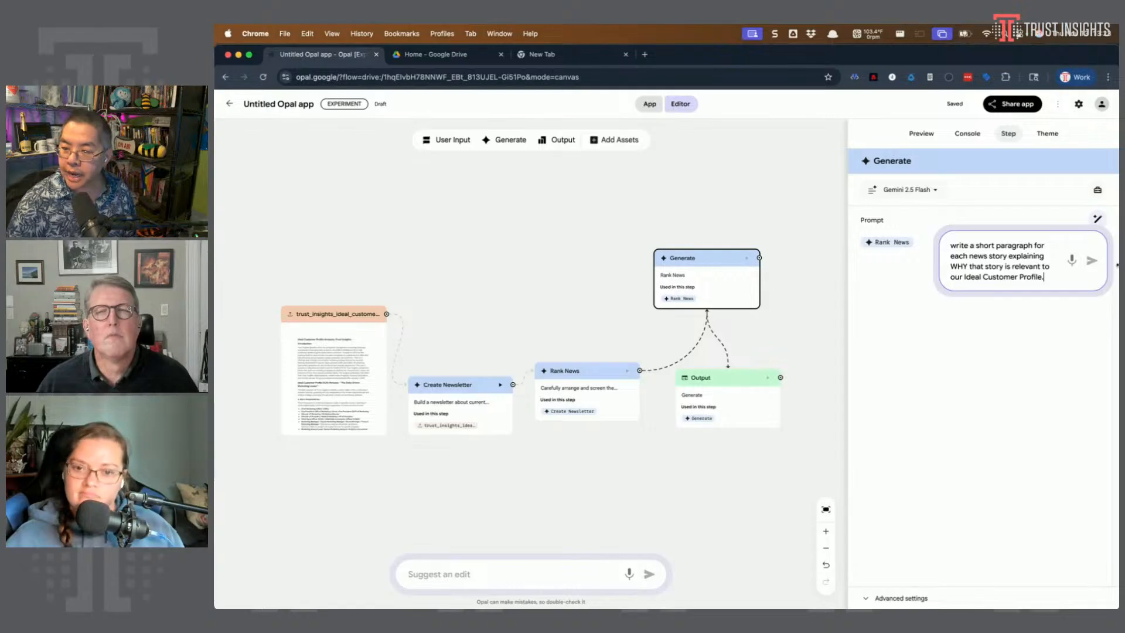
click(1090, 262)
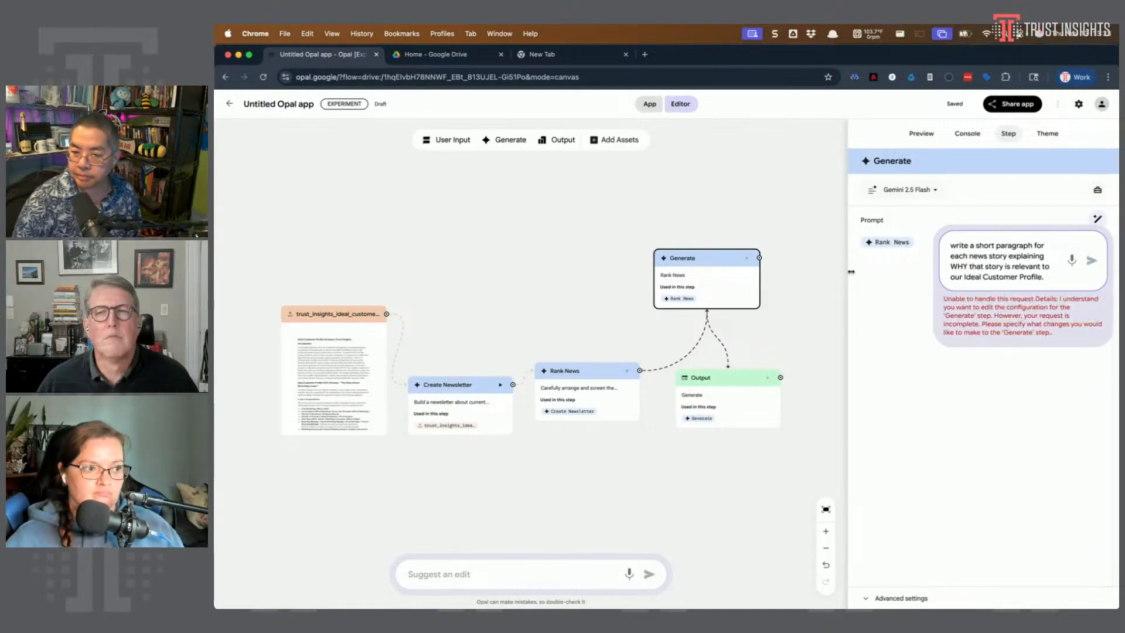
Insert the full text of the analysis request directly into the Generate step's prompt, above the Rank News reference
key(super+a)
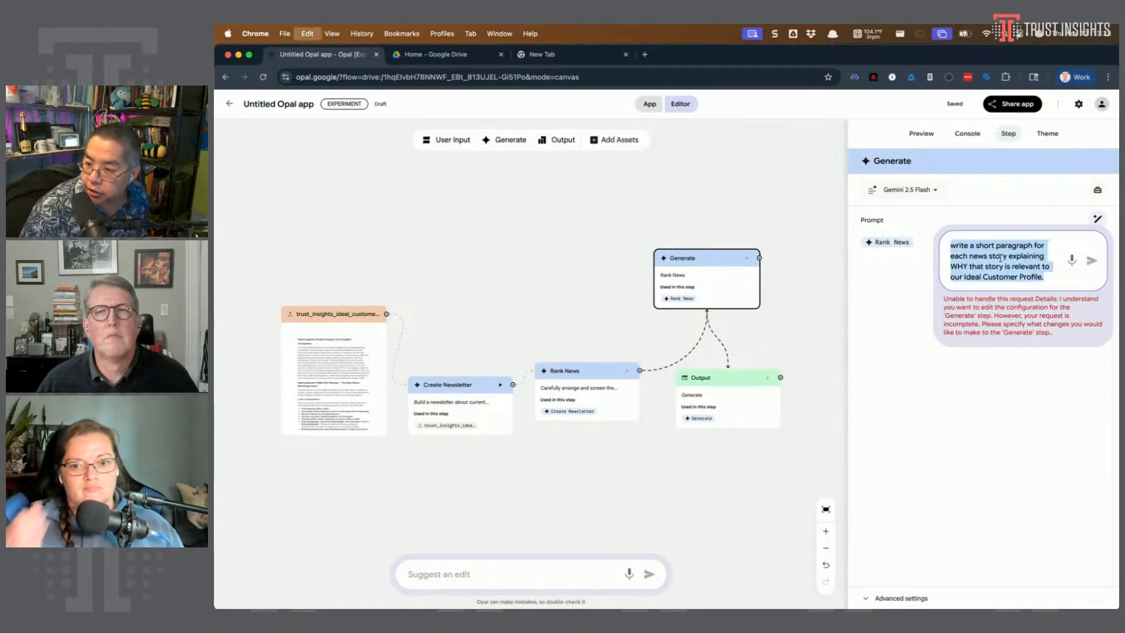
click(887, 301)
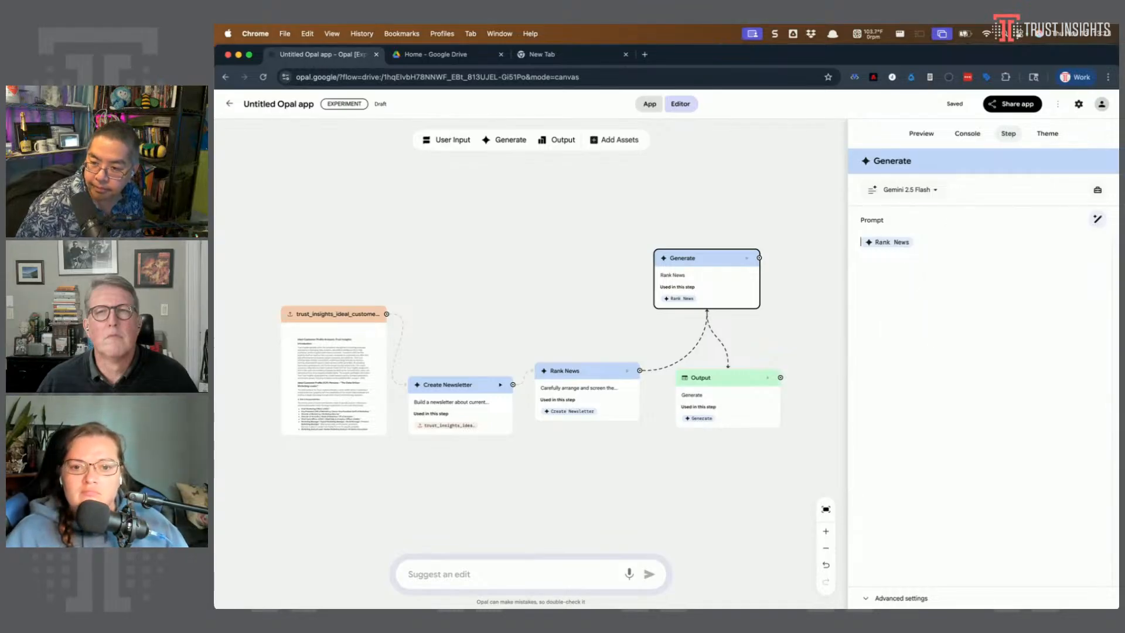
text(Take the news stories from Rank News and then analyze them against our Ideal Customer Profile. After that, write a short paragraph for each news story explaining WHY that story is relevant to our Ideal Customer Profile.)
key(Return)
key(Return)
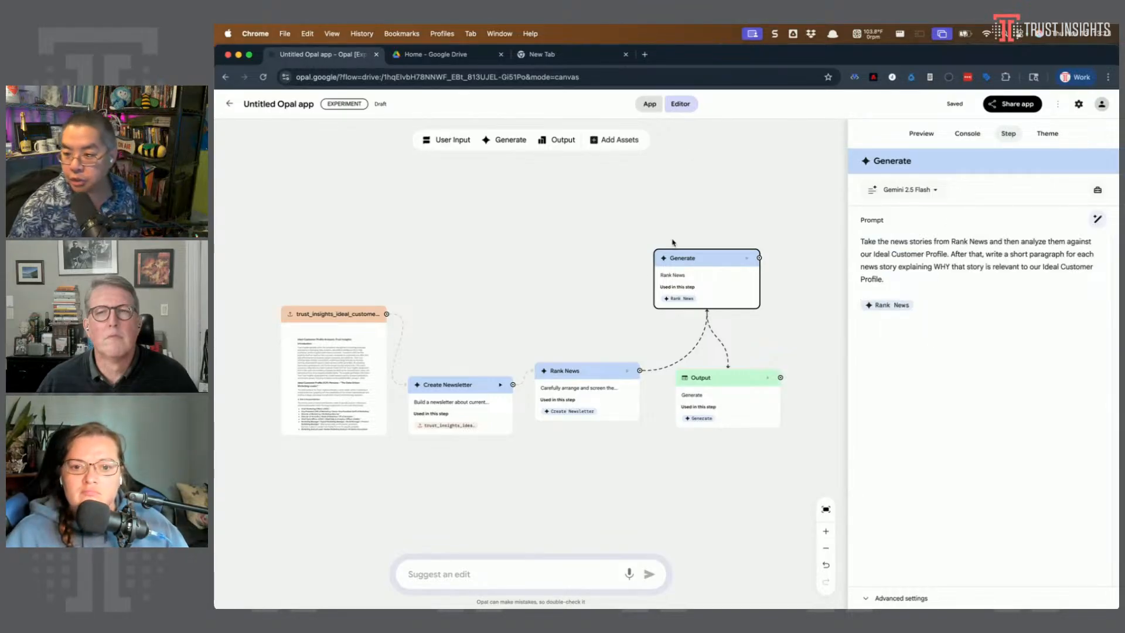
Rename the Generate step as Analyze News and rearrange it and the Output step on the canvas, with Analyze News above Output
drag(387, 314, 668, 269)
drag(740, 376, 756, 404)
click(714, 263)
drag(713, 263, 741, 312)
drag(741, 405, 754, 390)
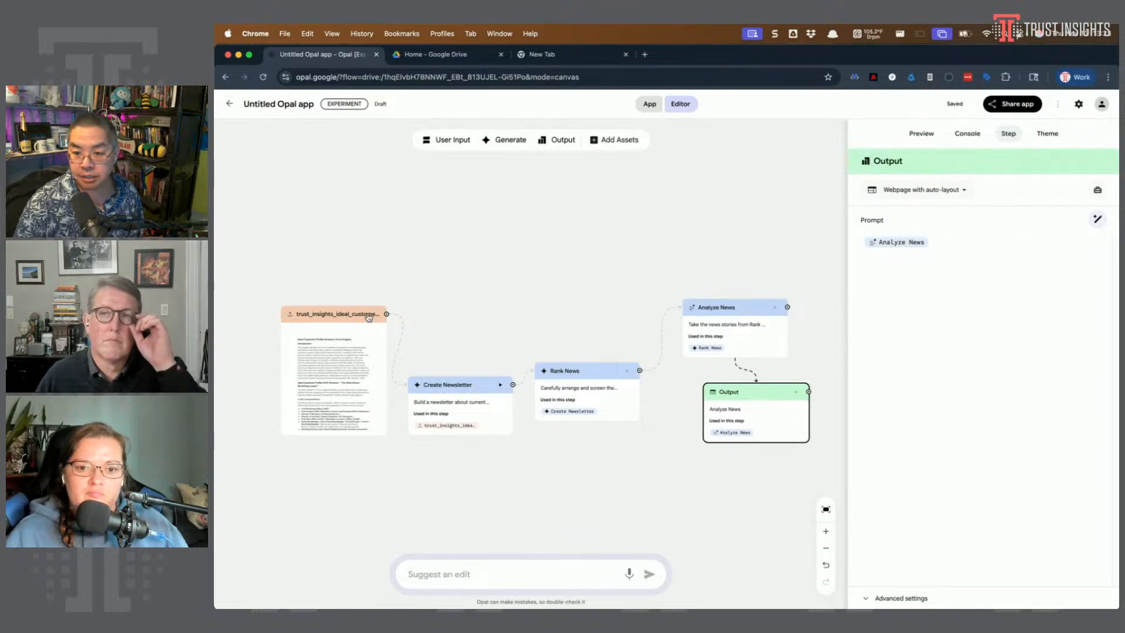
Connect the Trust Insights Ideal Customer Profile file to both the Analyze News and Rank News steps
click(675, 321)
click(703, 322)
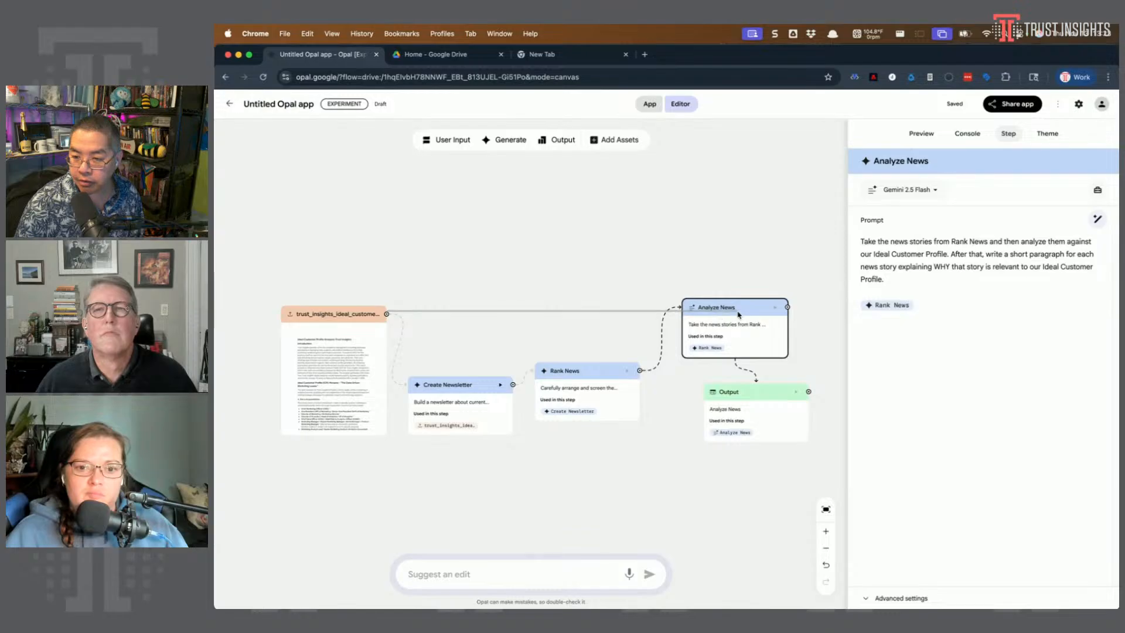
drag(386, 314, 749, 345)
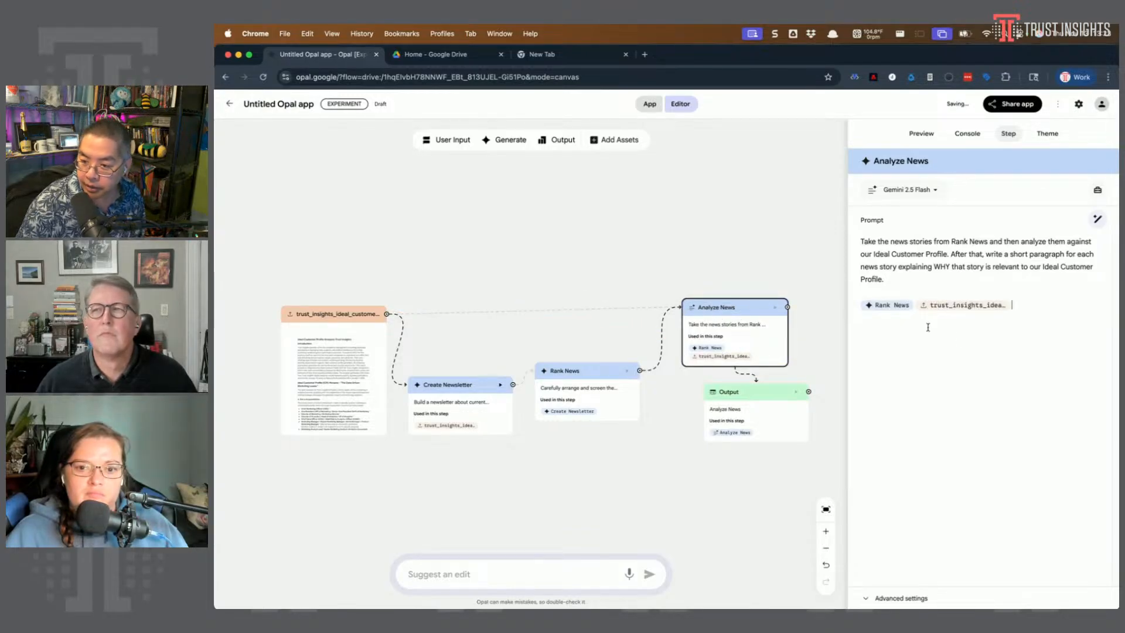
click(595, 404)
drag(386, 314, 574, 401)
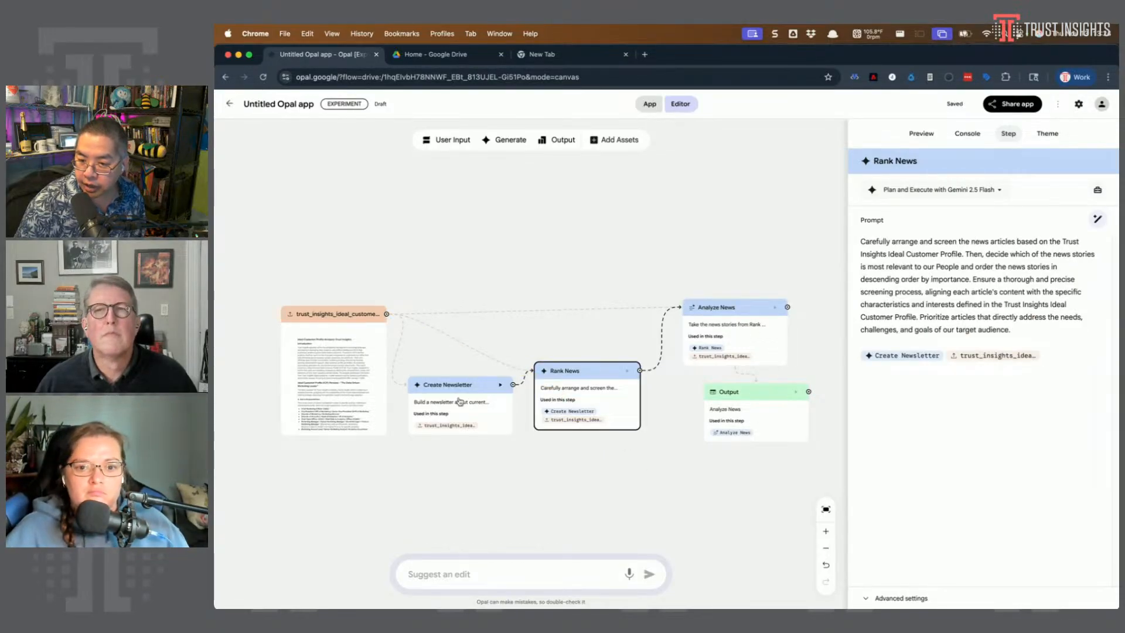
Run the app in the preview and read through the story sections of the generated newsletter
click(747, 511)
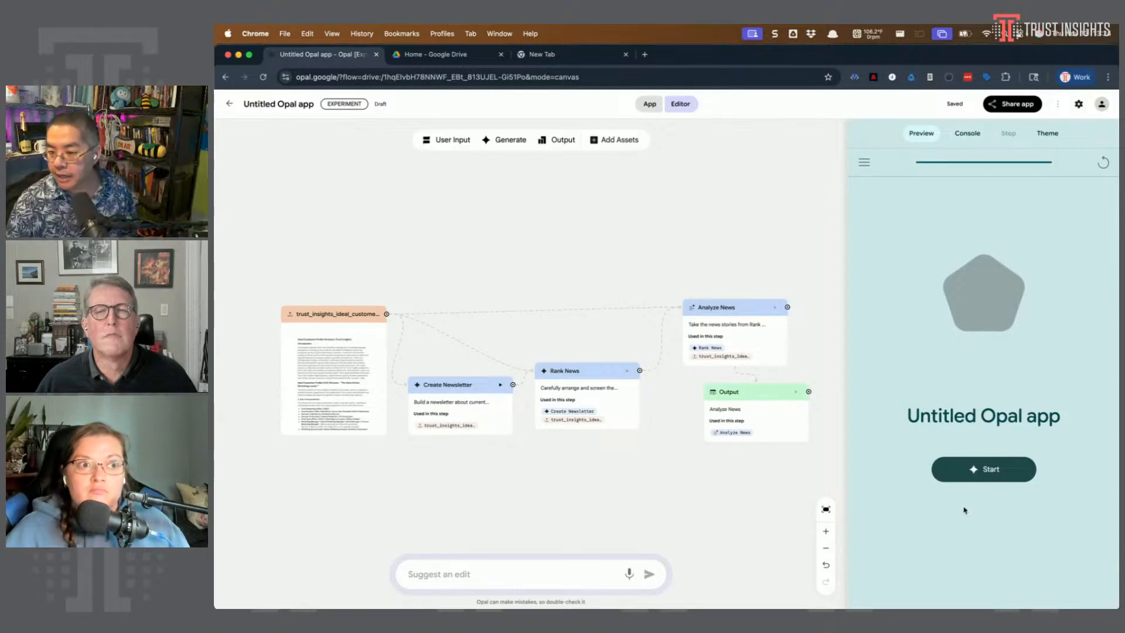
click(979, 469)
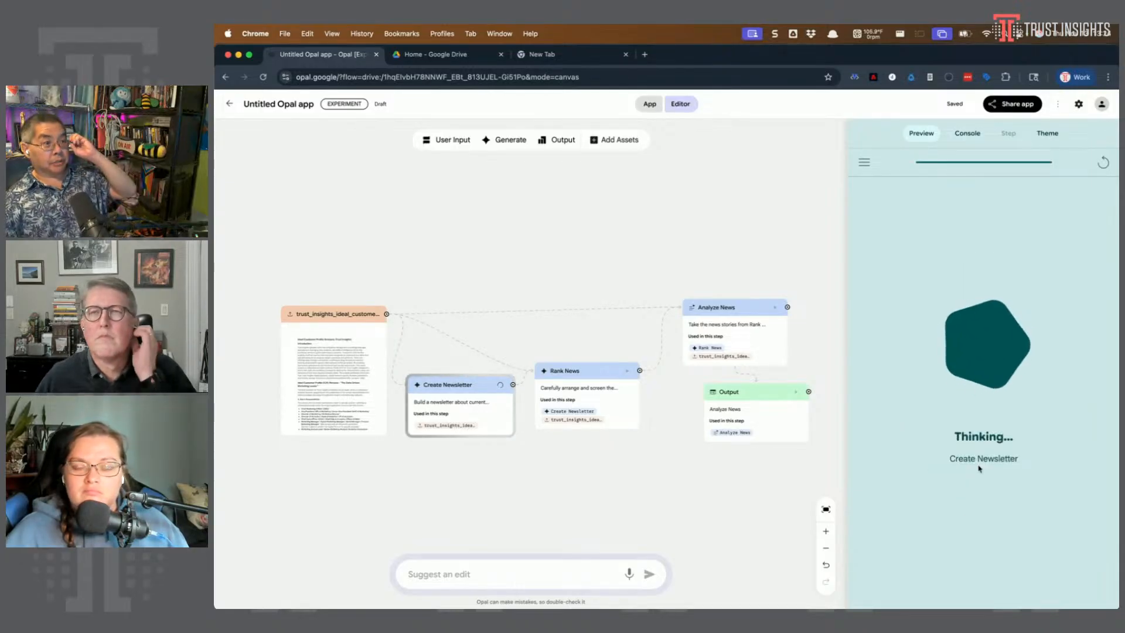
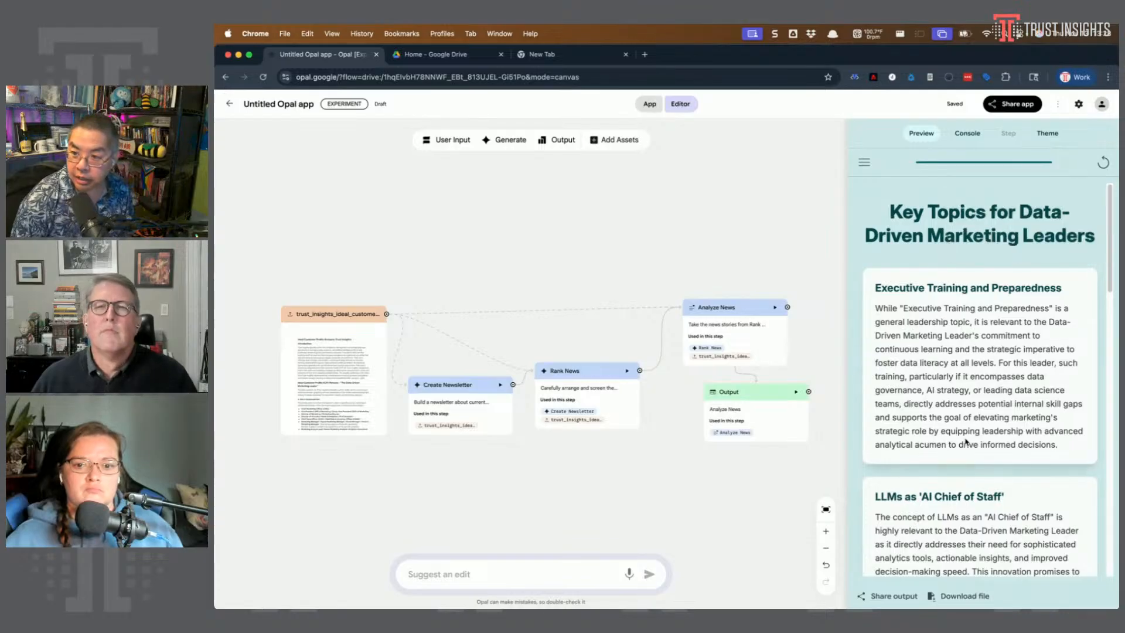
scroll(898, 310, down, 1)
scroll(898, 311, down, 4)
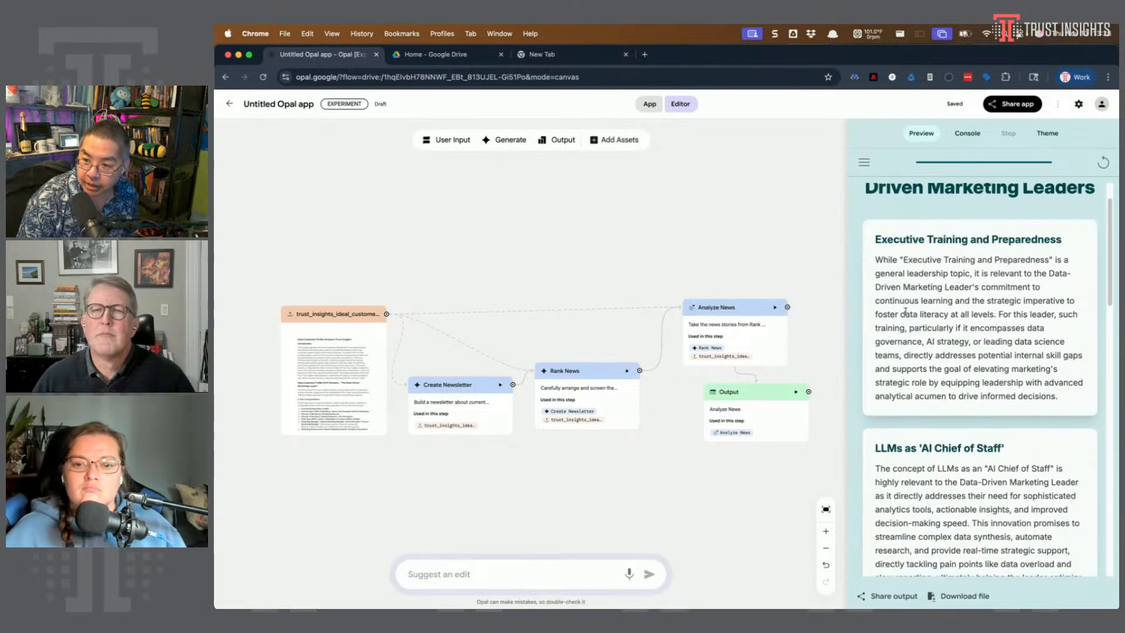
scroll(903, 307, down, 5)
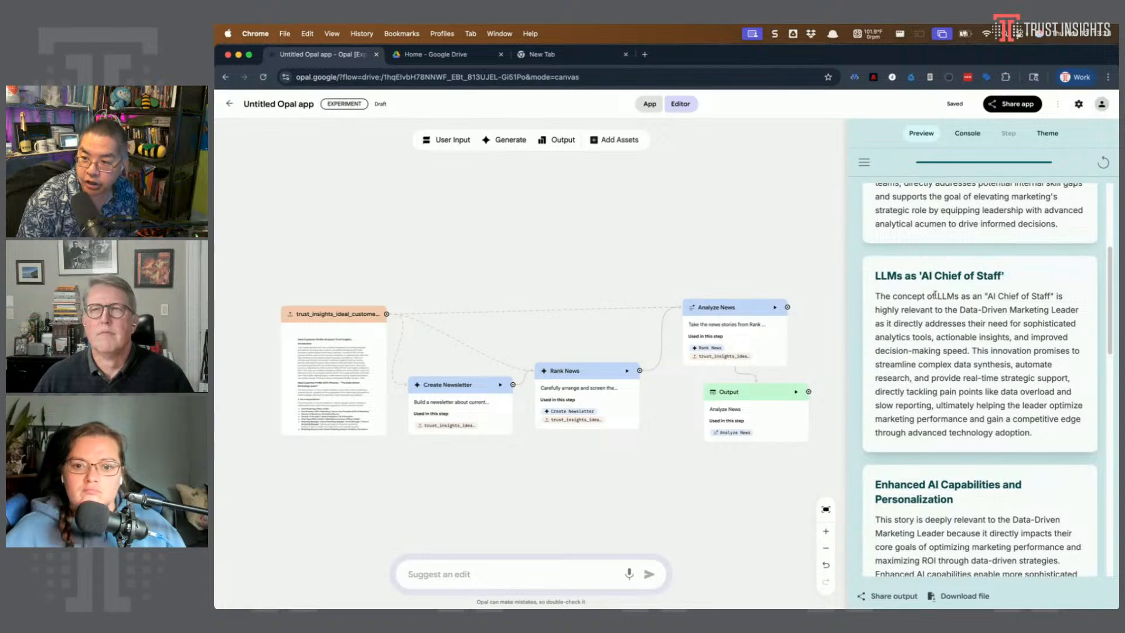
Read through the remaining story sections of the generated newsletter, down to the Dynamic Sourcing in LLMs story
scroll(928, 308, down, 5)
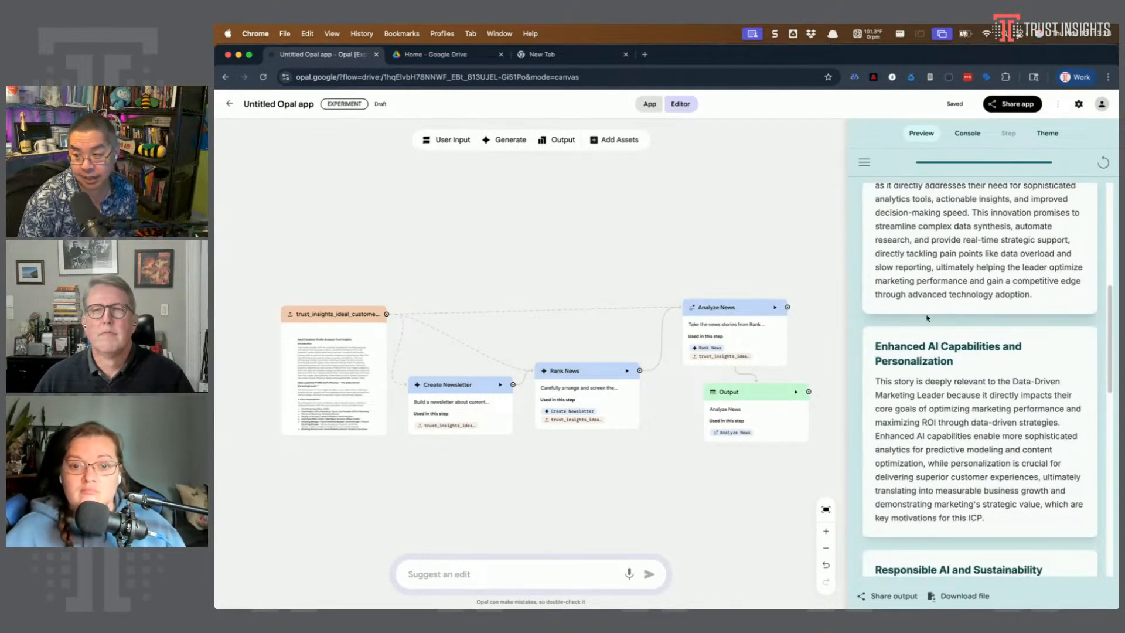
scroll(910, 341, down, 6)
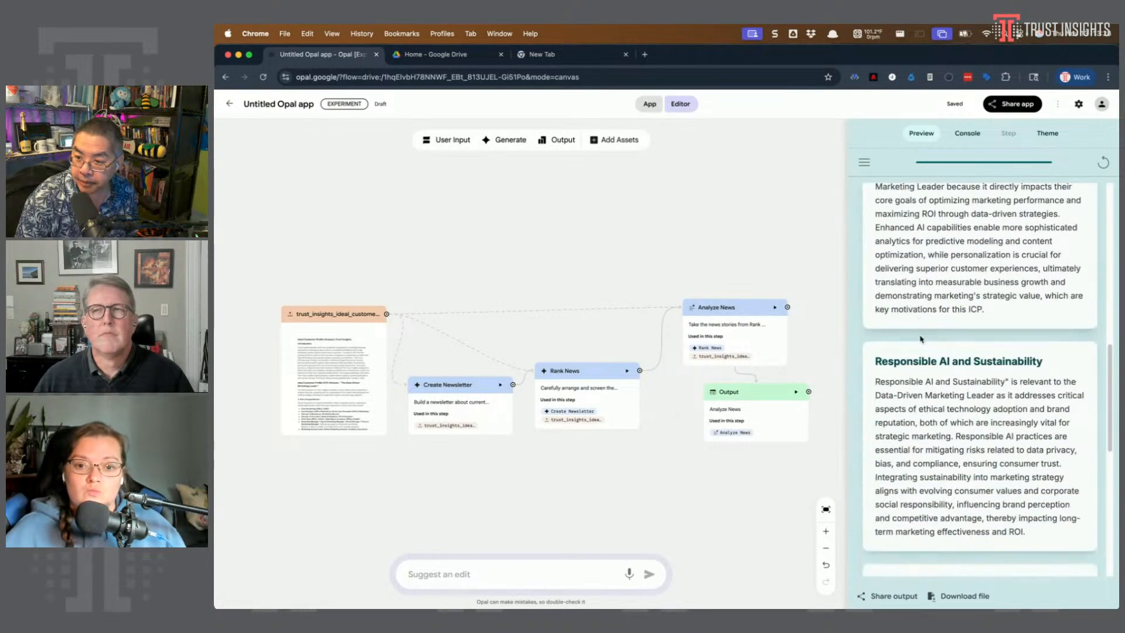
scroll(930, 289, up, 3)
scroll(931, 290, down, 6)
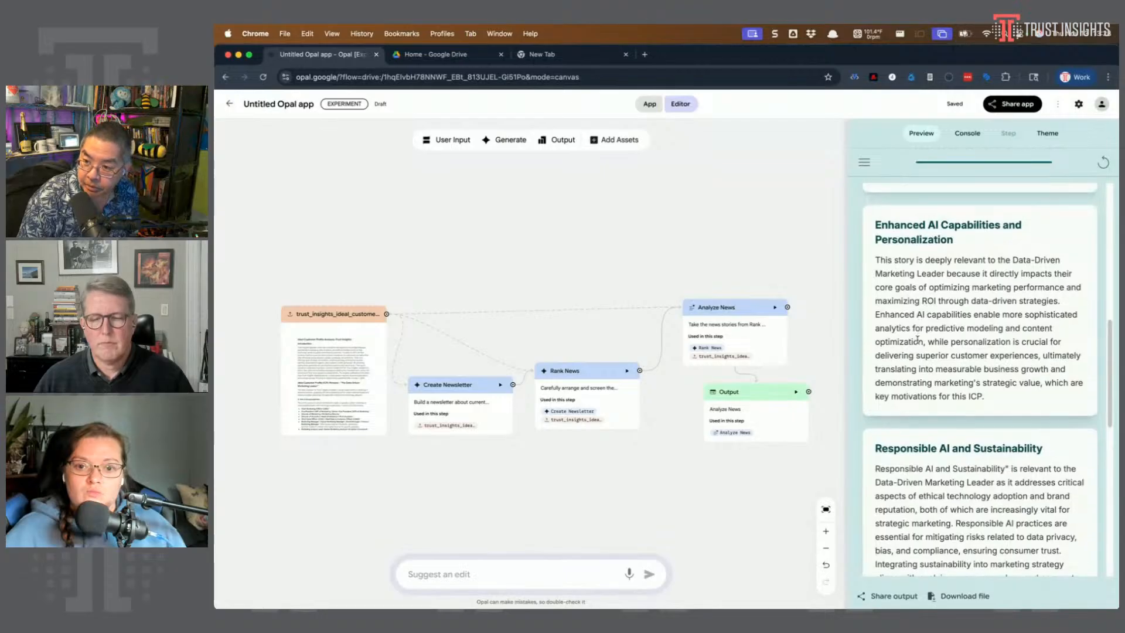
scroll(910, 354, down, 10)
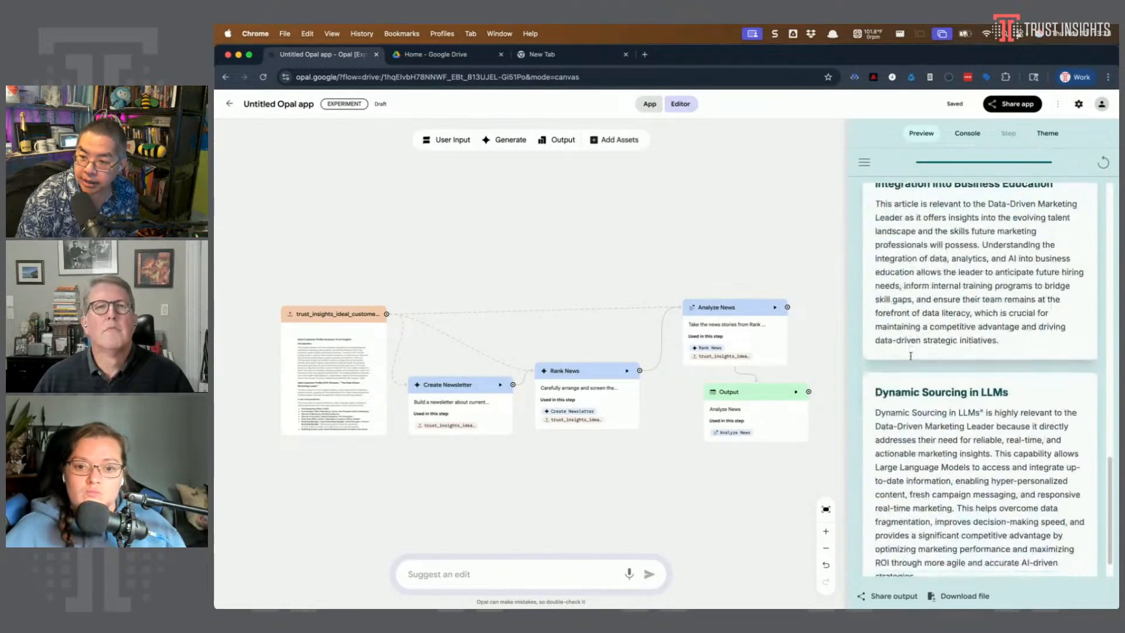
scroll(947, 336, up, 12)
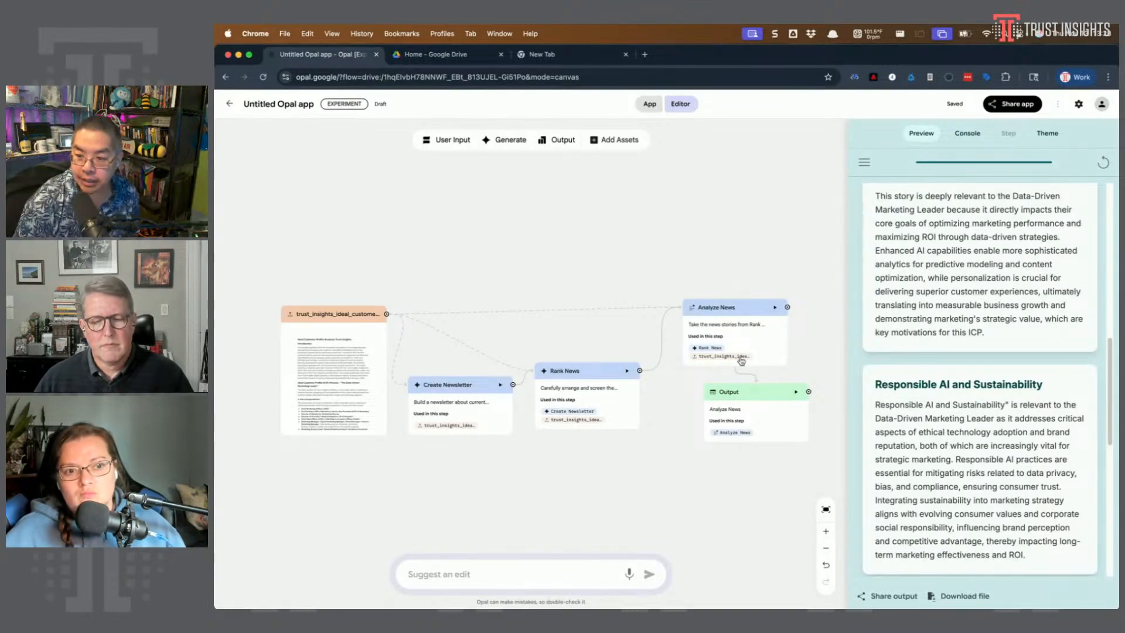
Move the Output step further below Analyze News and add a new Generate step beside Analyze News
click(742, 391)
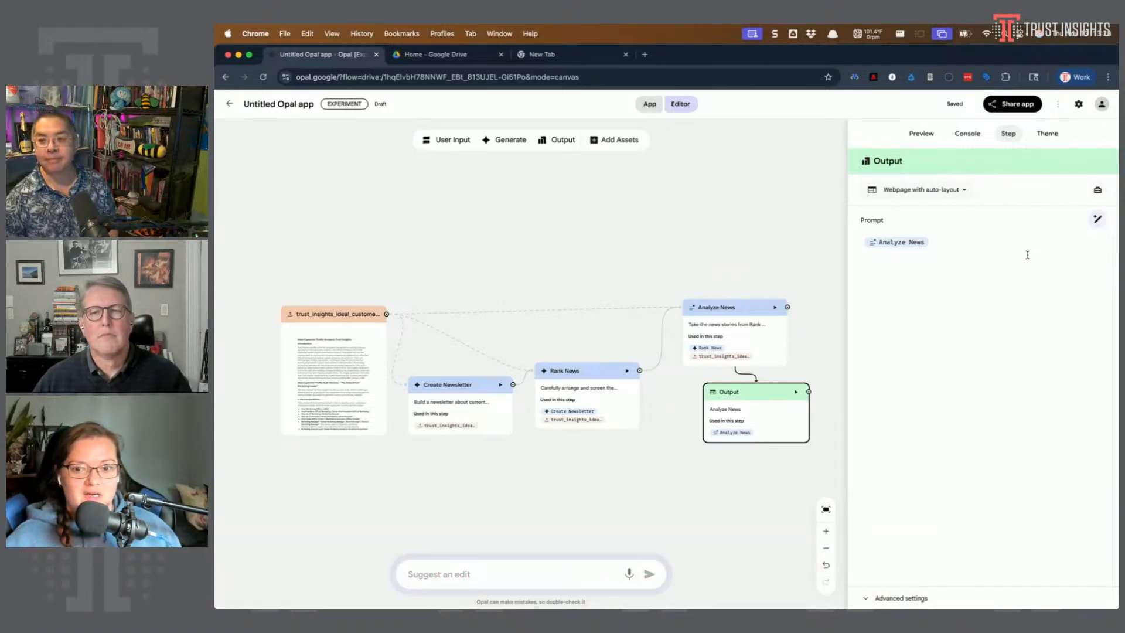
drag(754, 394, 747, 452)
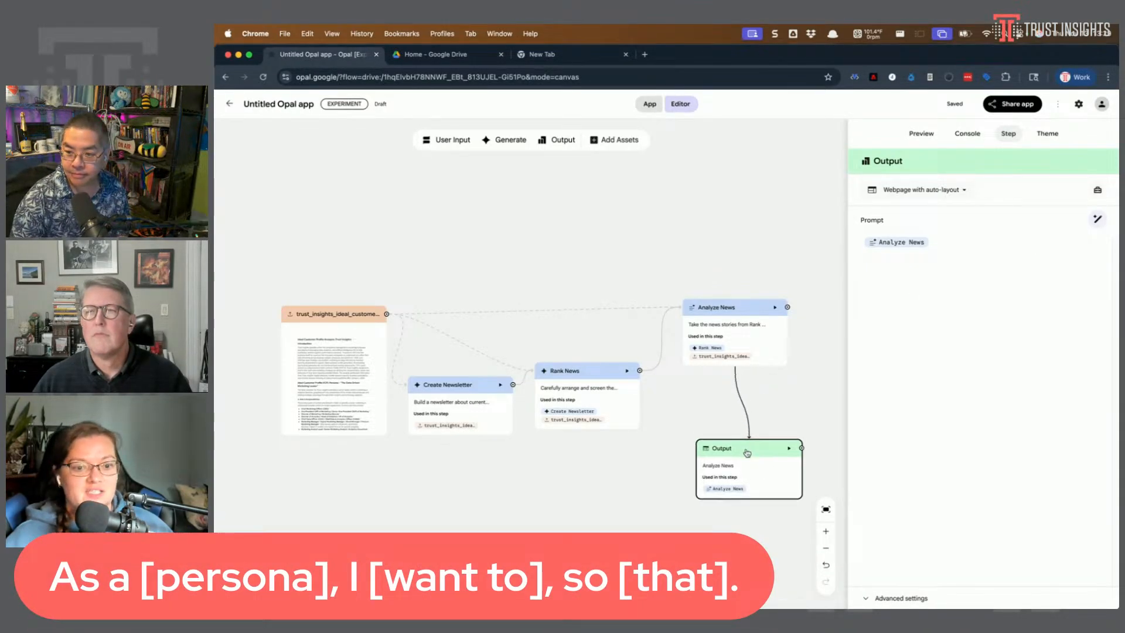
click(495, 141)
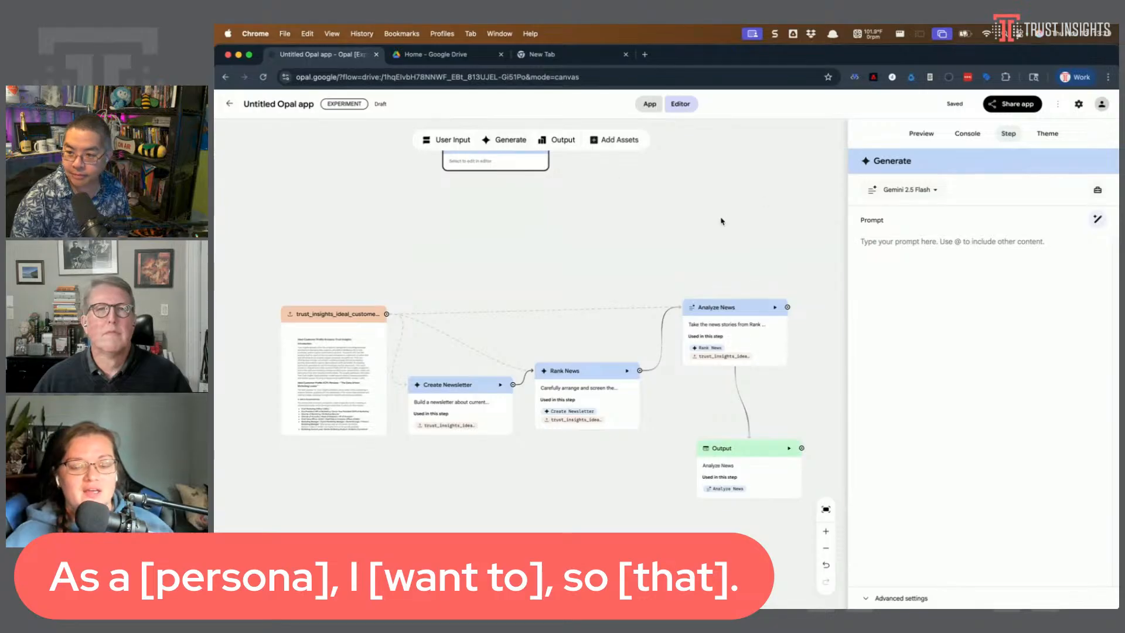
scroll(645, 246, up, 2)
drag(485, 202, 859, 365)
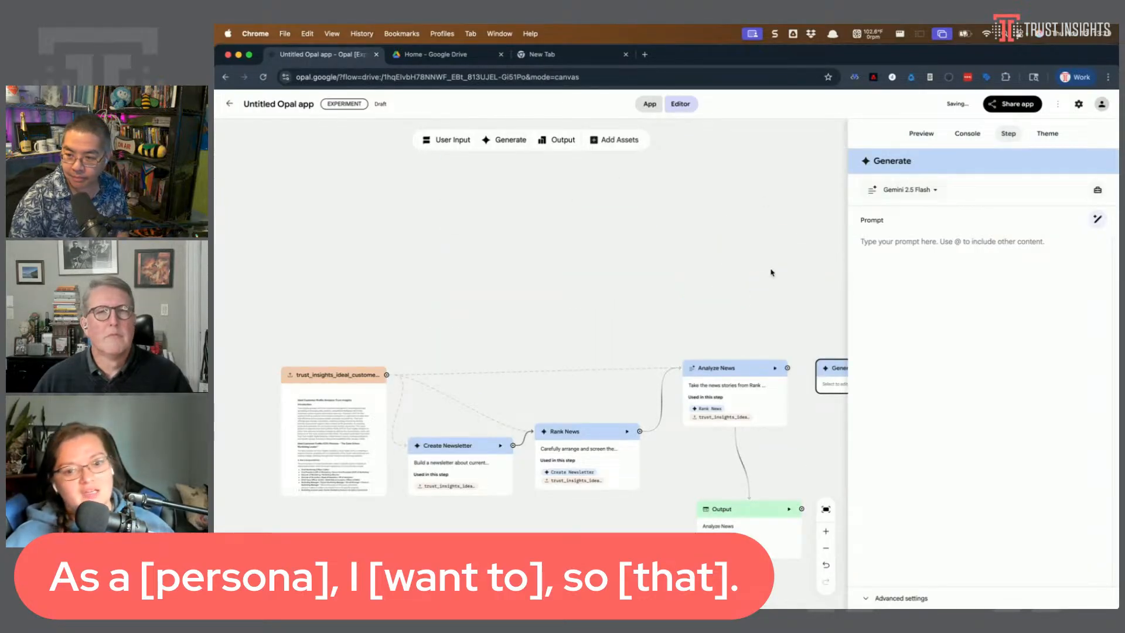
scroll(764, 271, right, 5)
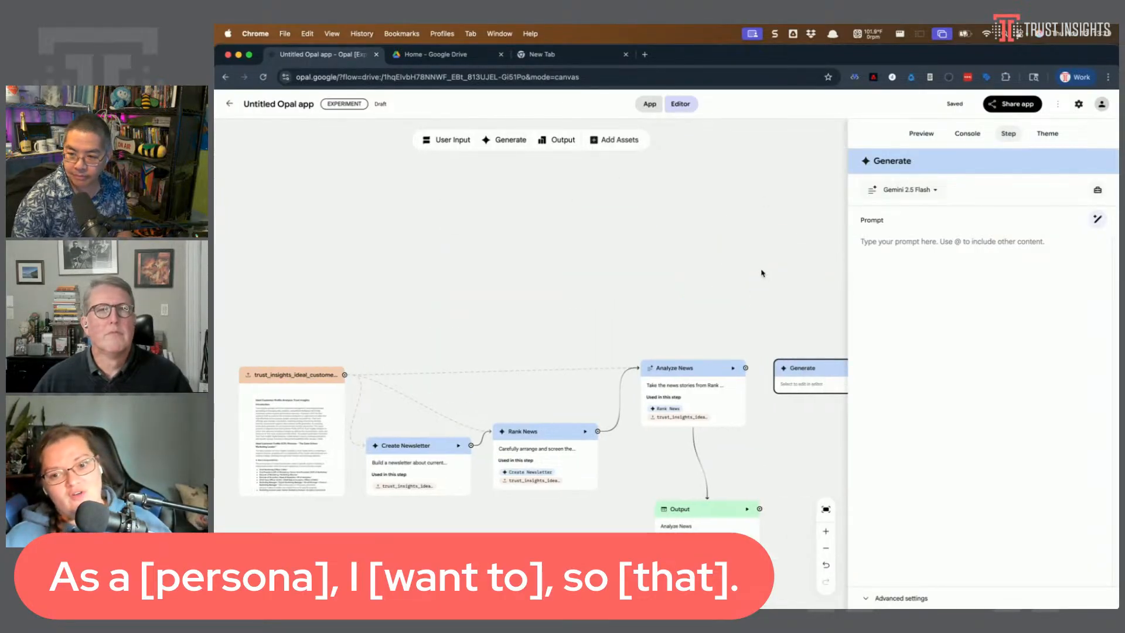
Set the new Generate step's model to AudioLM and connect Analyze News to it
click(898, 190)
click(921, 396)
drag(533, 368, 661, 388)
Write in the Generate step's prompt, above the Analyze News reference: "Generate an audio summary of the top 3 stories that appeal to the ICP."
click(931, 275)
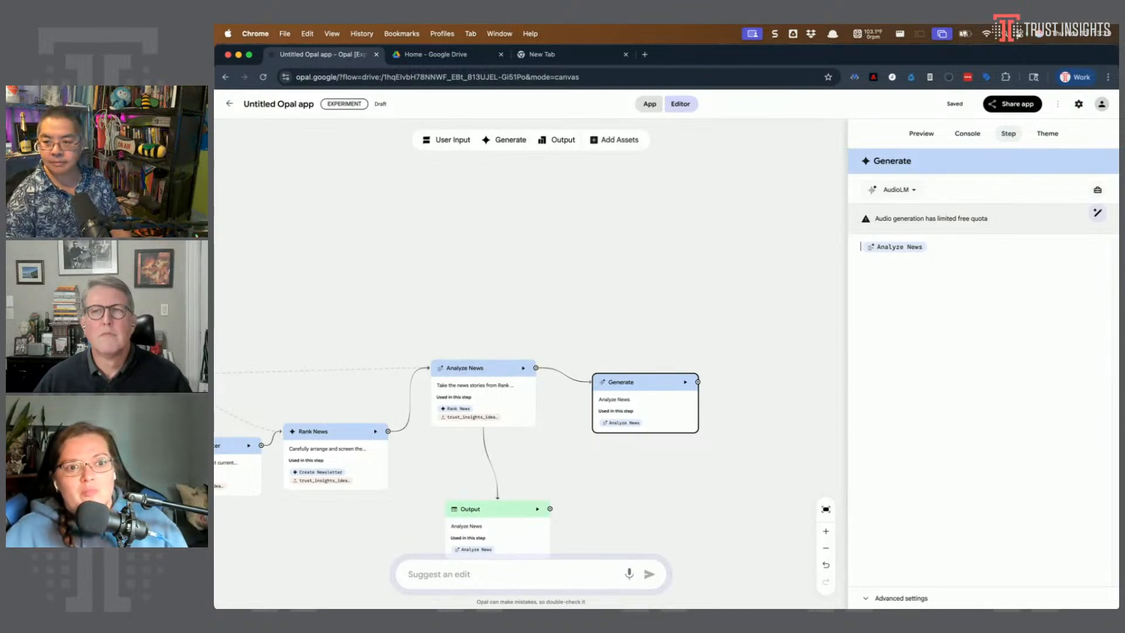
key(Left)
key(Return)
text(GEnerate)
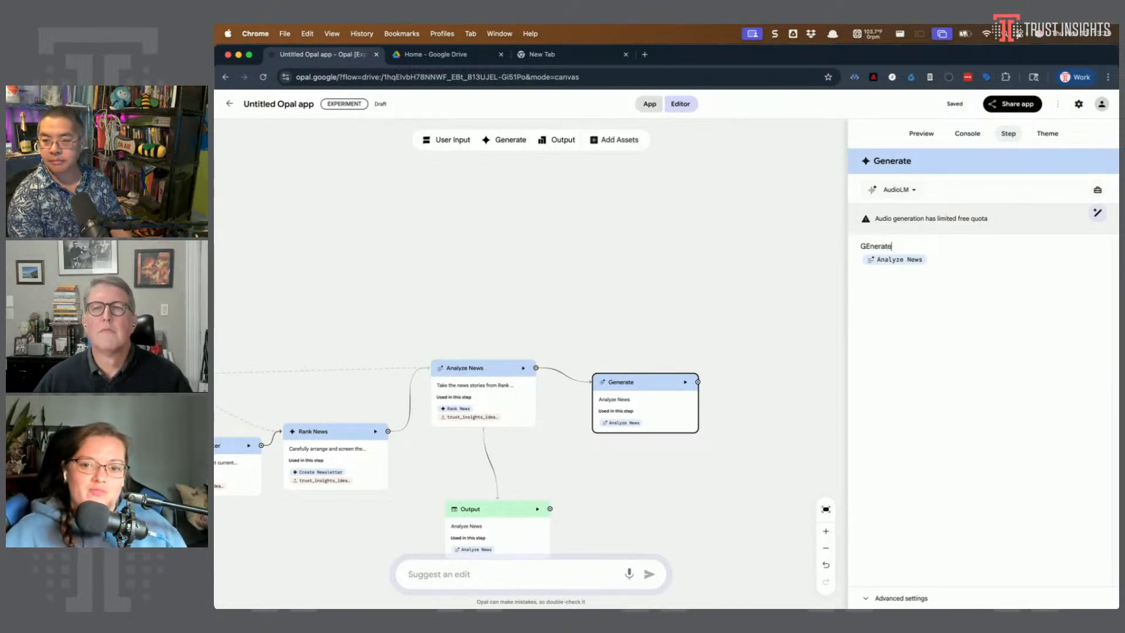
text(ren)
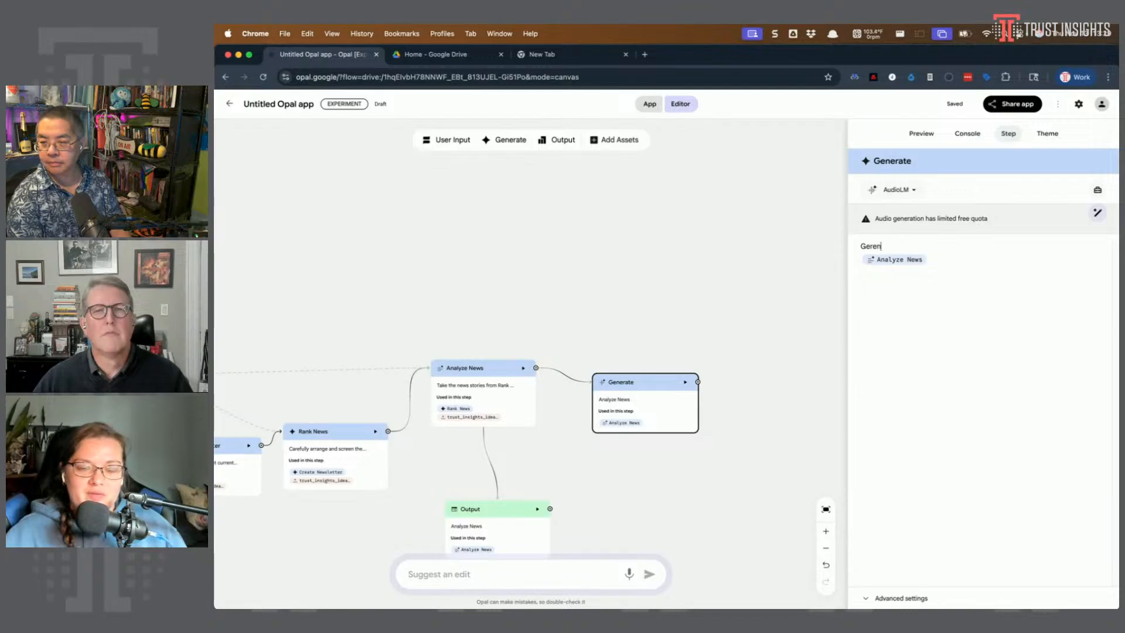
text(nerate a)
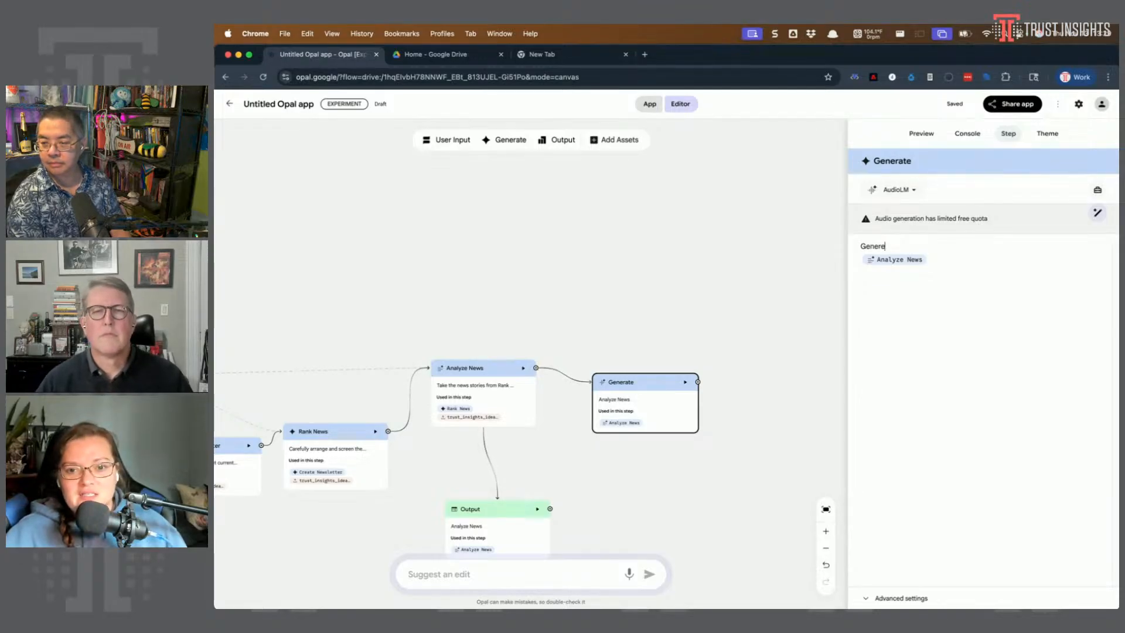
text(n audio summar)
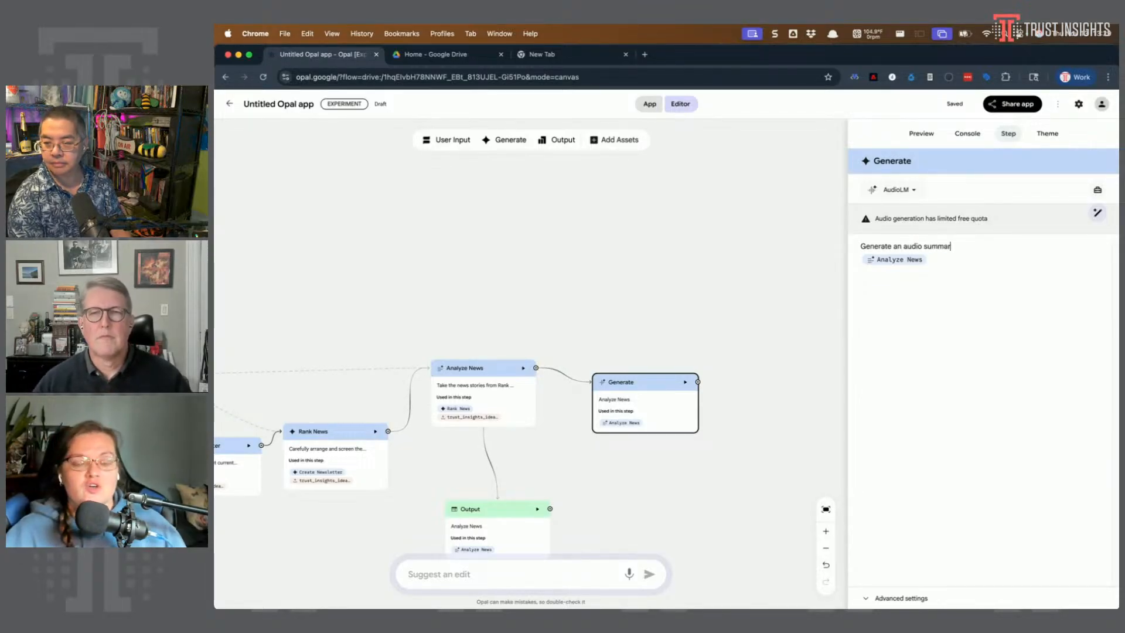
text(y of the top 3 stori)
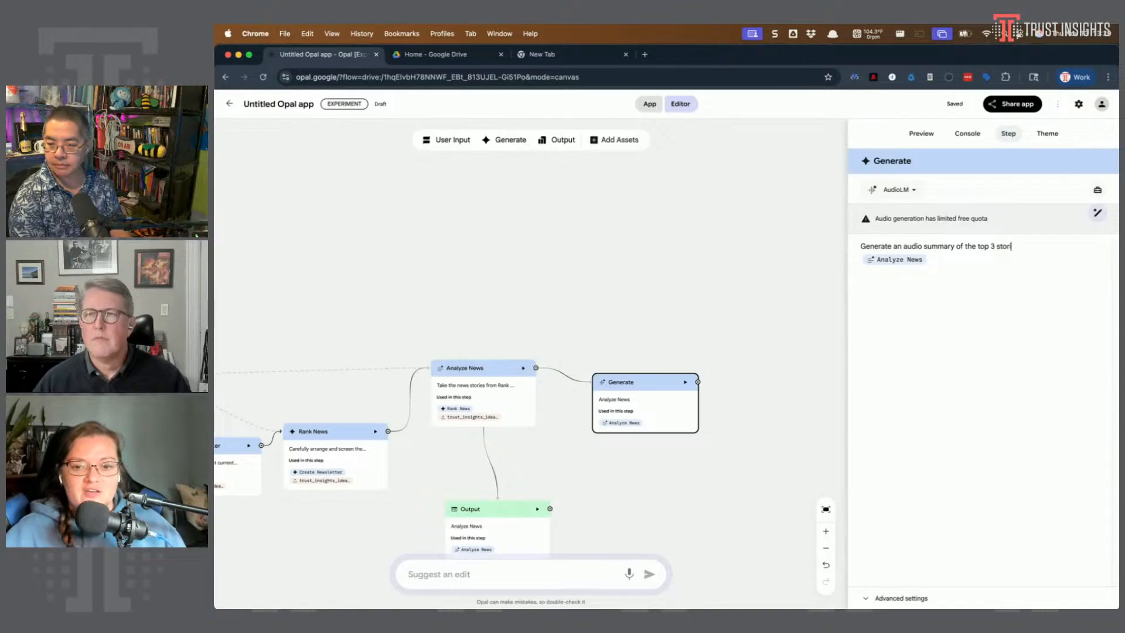
text(es that appeal)
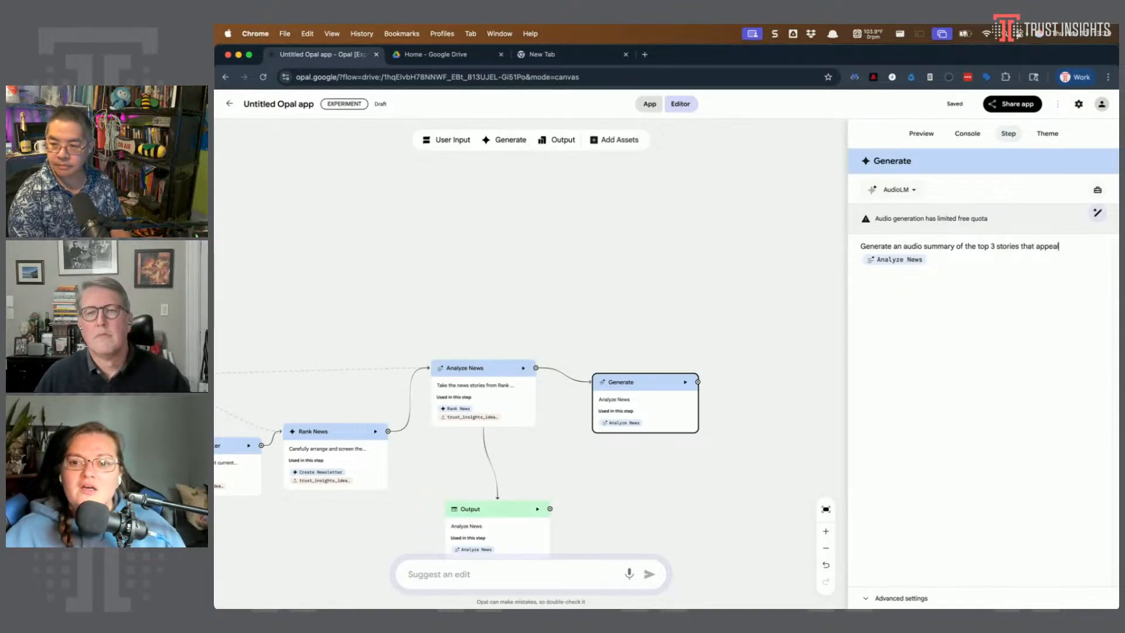
text( to the ICP)
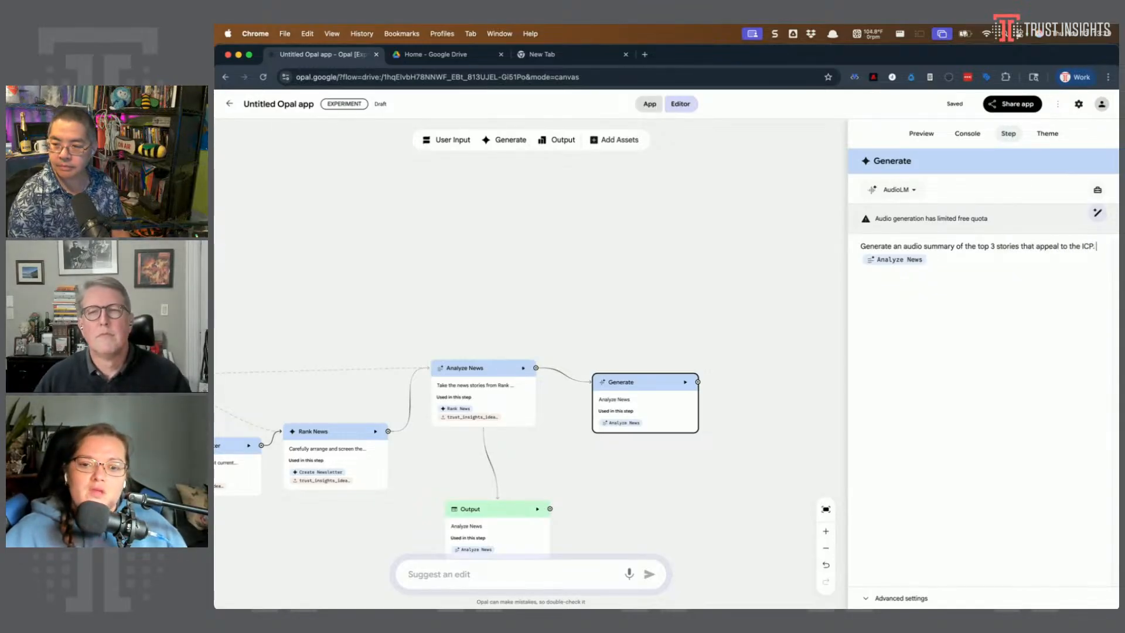
text(.)
Add to the audio prompt: "Explain what they are, why they are the top 3, and what the ICP should do with the news."
key(Return)
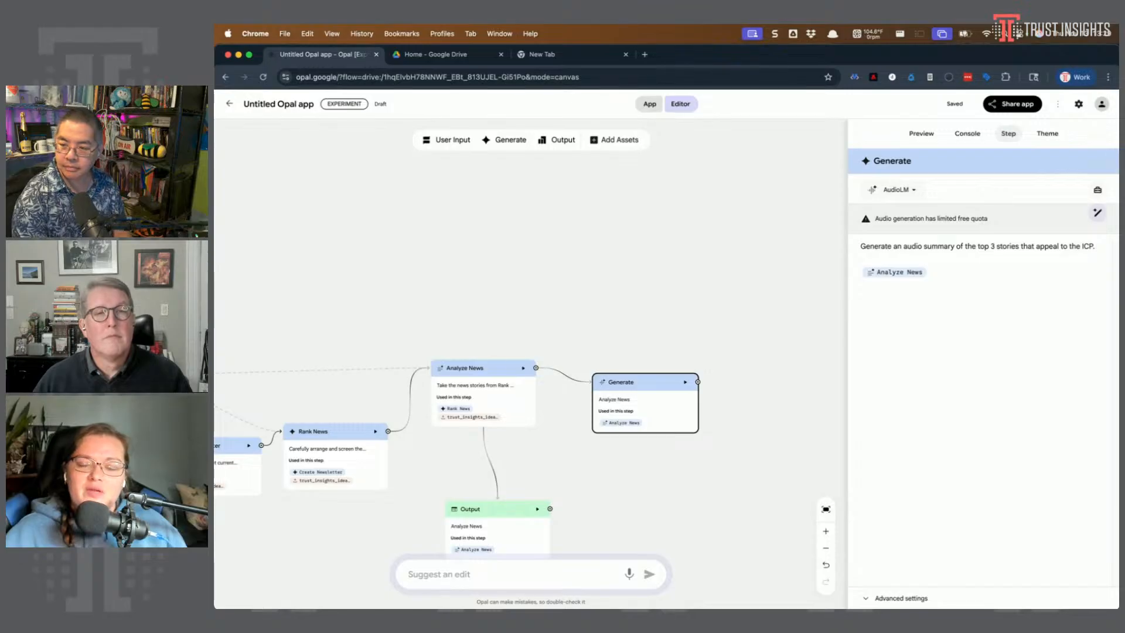
key(Return)
text(Explain what they are, why they a)
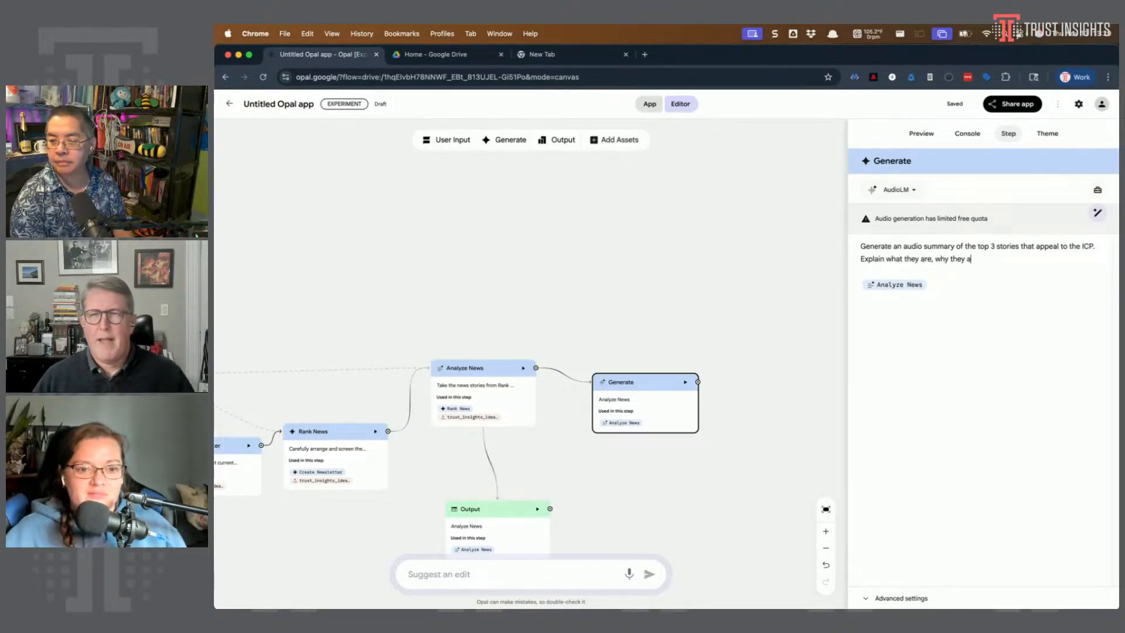
text(re the top 3, and w)
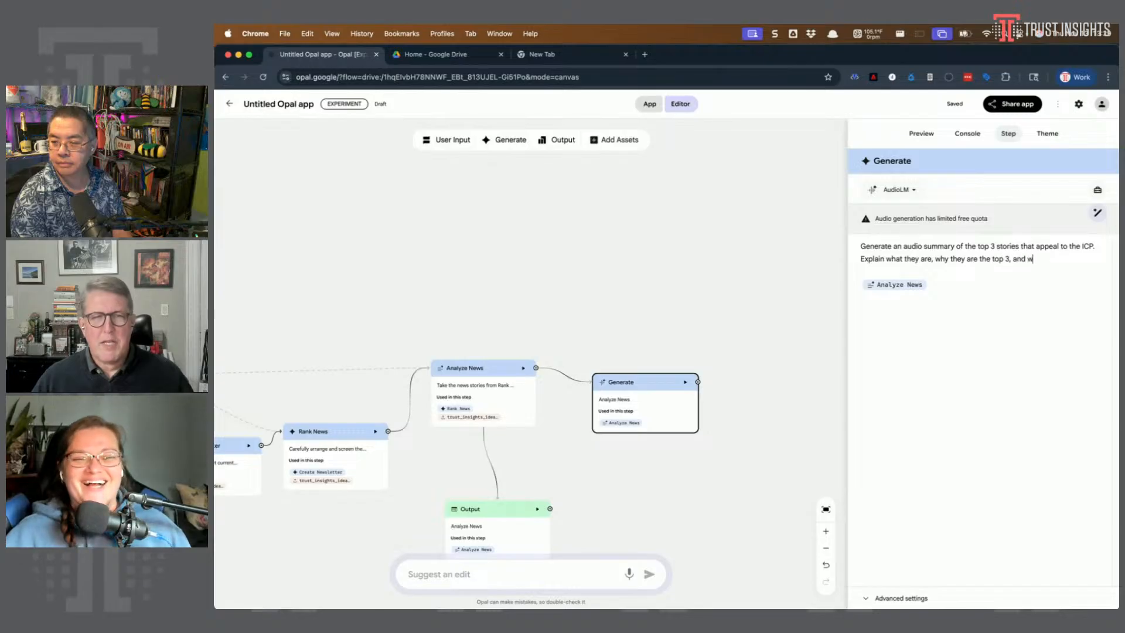
text(hat the ICP sh)
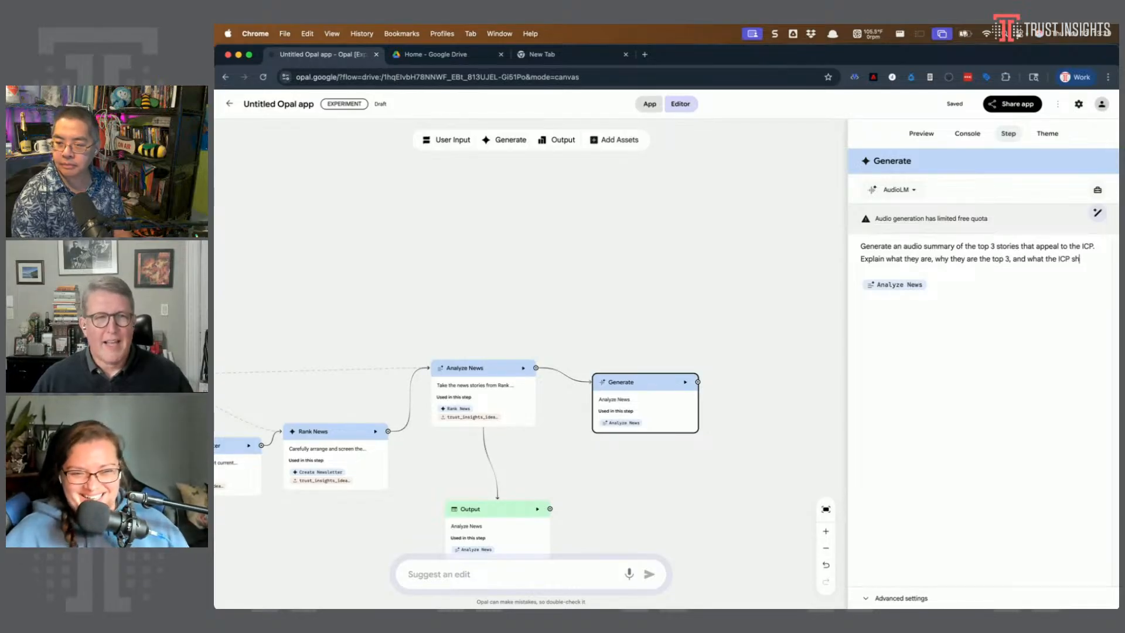
text(ould do with the news.)
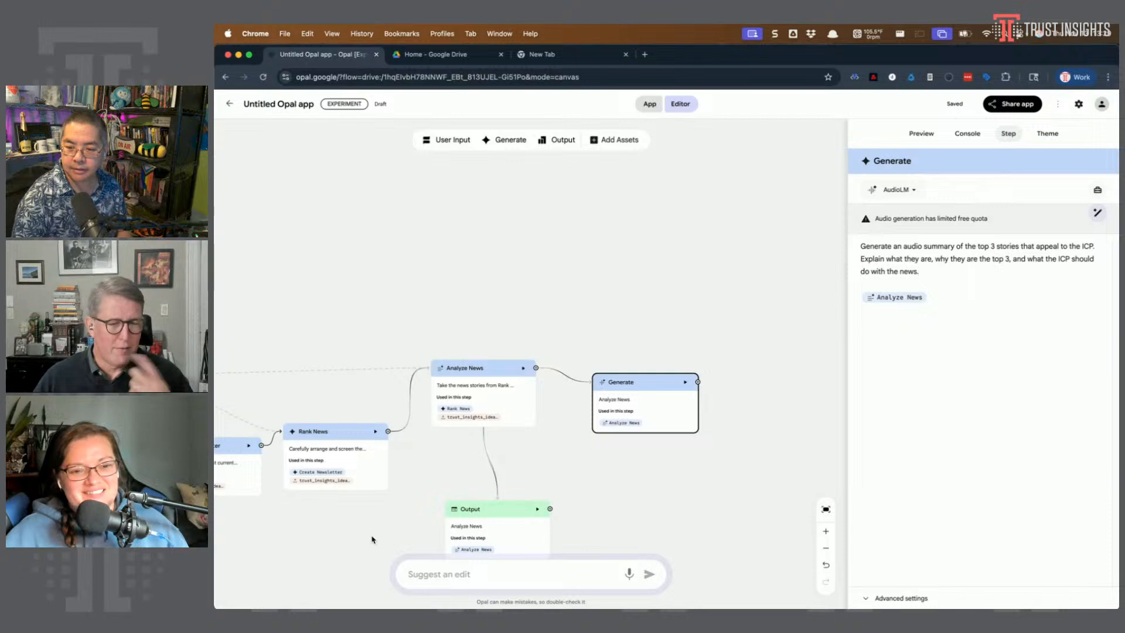
Place the audio summary step above Analyze News on the canvas and connect the Trust Insights Ideal Customer Profile file to it
scroll(369, 530, left, 2)
drag(711, 379, 714, 278)
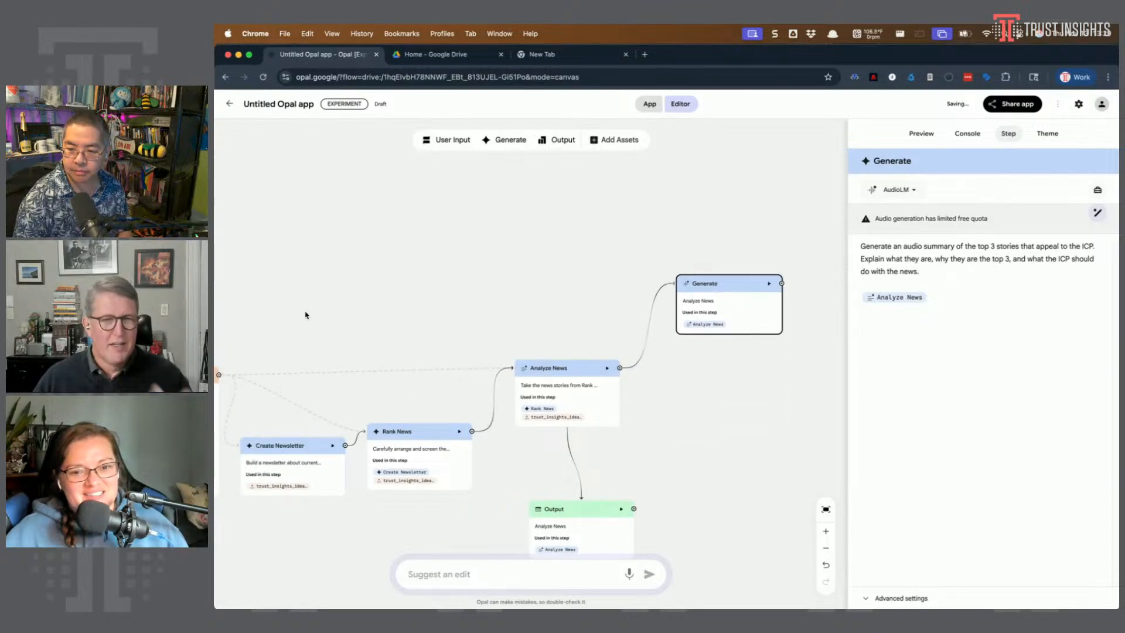
drag(218, 374, 733, 311)
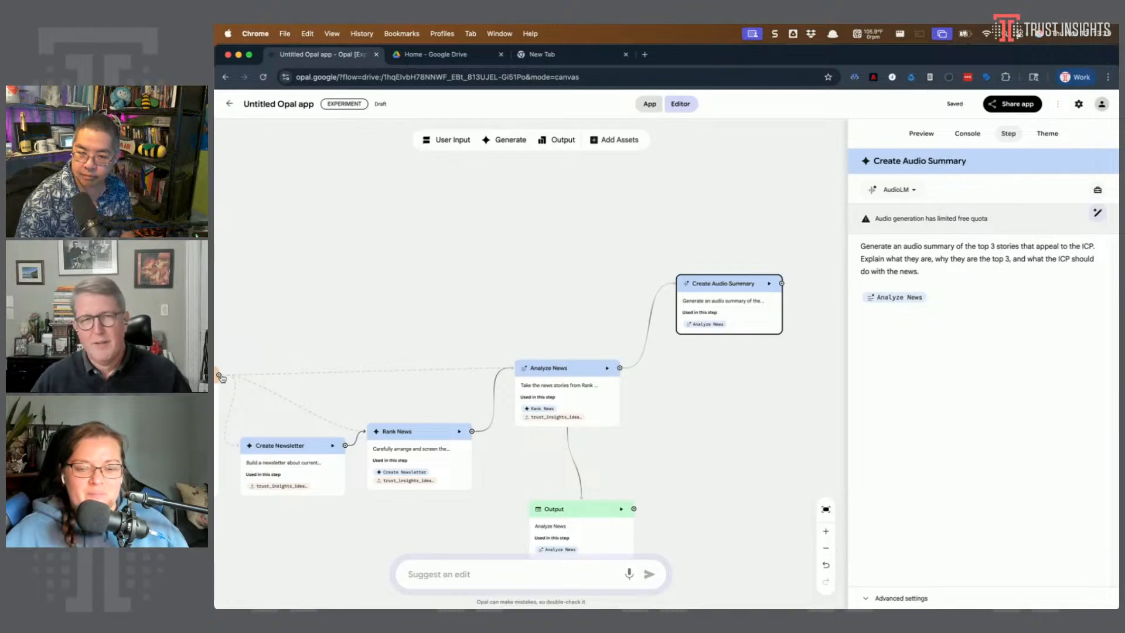
drag(220, 376, 748, 324)
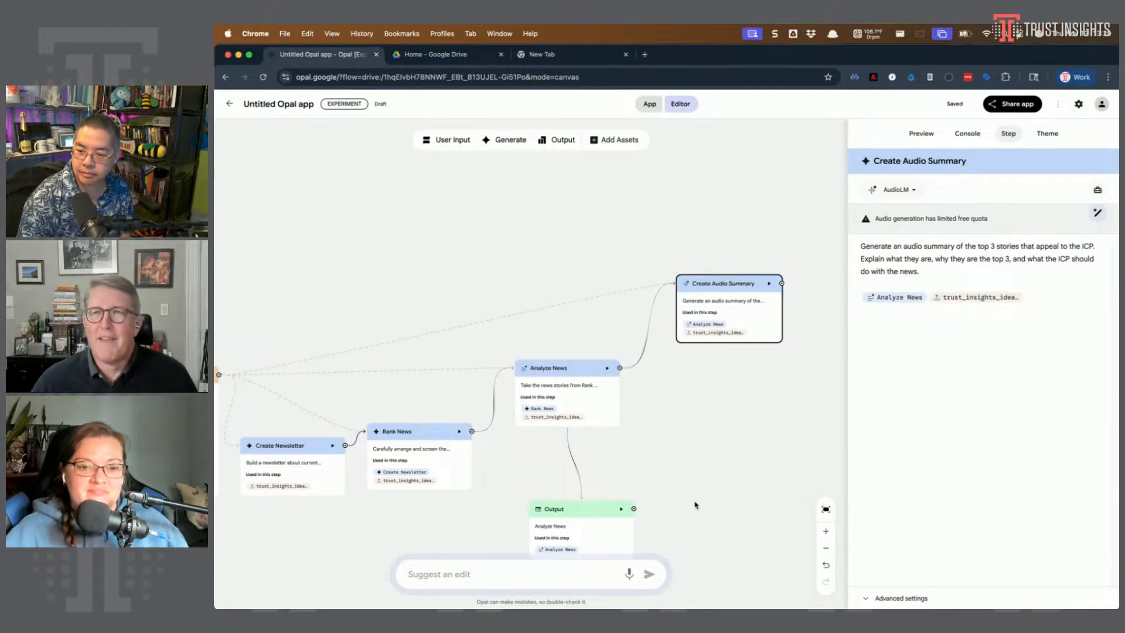
Run only the Create Audio Summary step
click(769, 284)
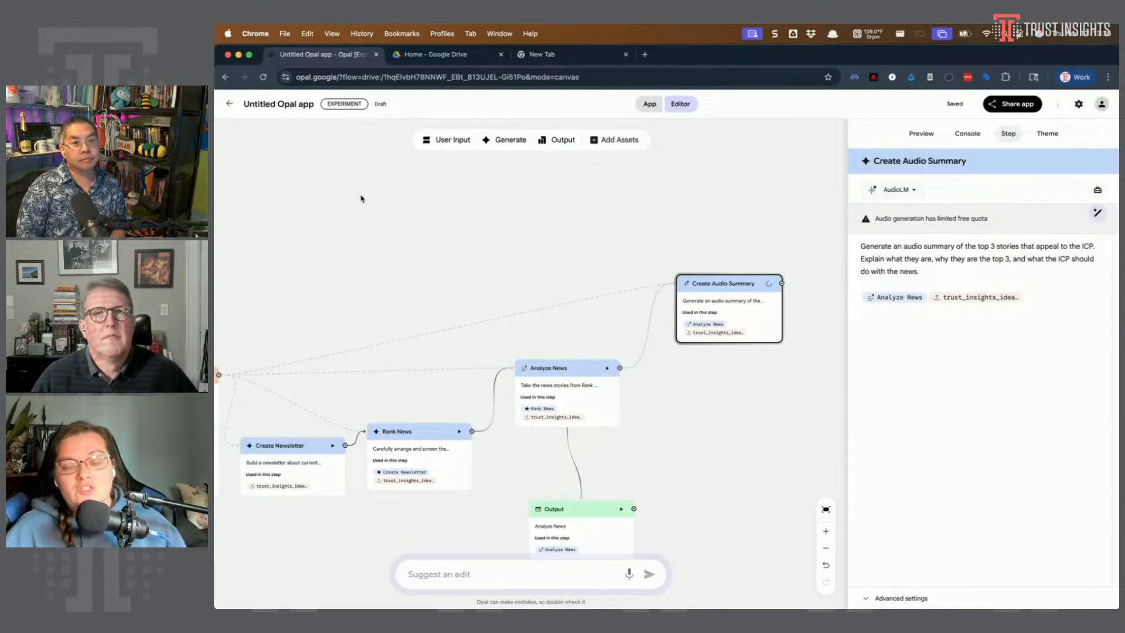
click(616, 139)
click(617, 206)
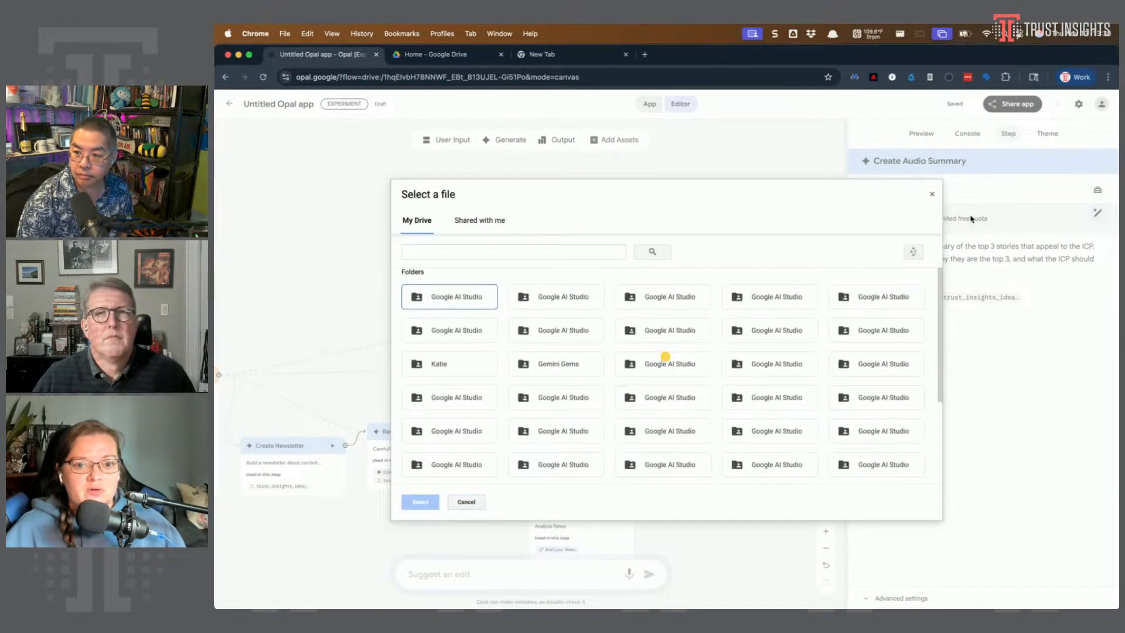
click(932, 194)
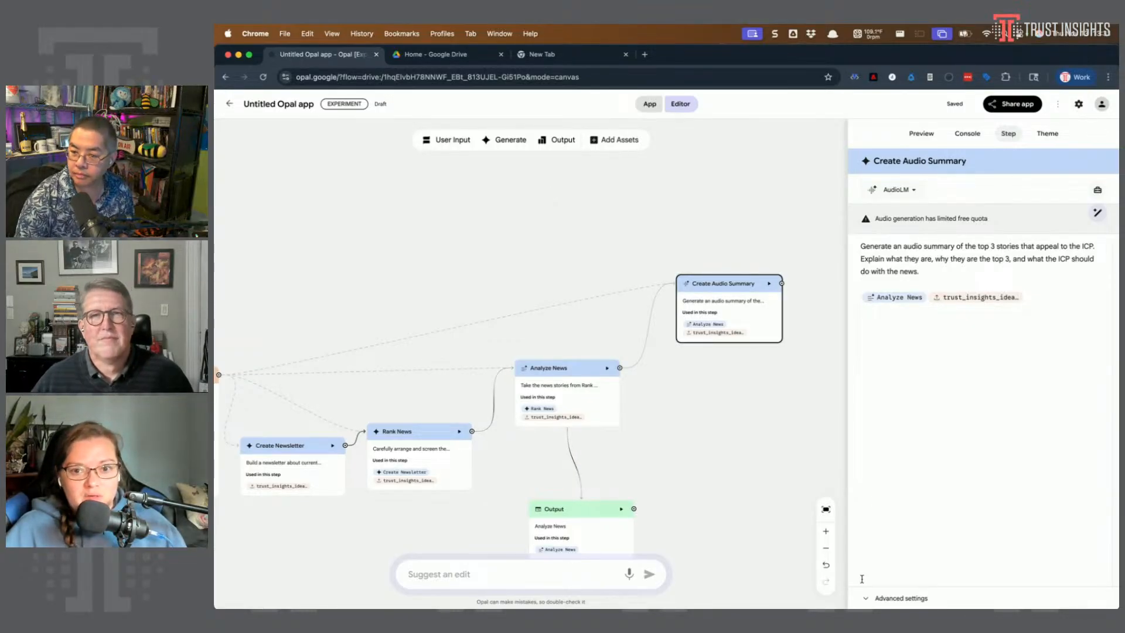
Check the voice option in the advanced settings of the Create Audio Summary step
click(870, 598)
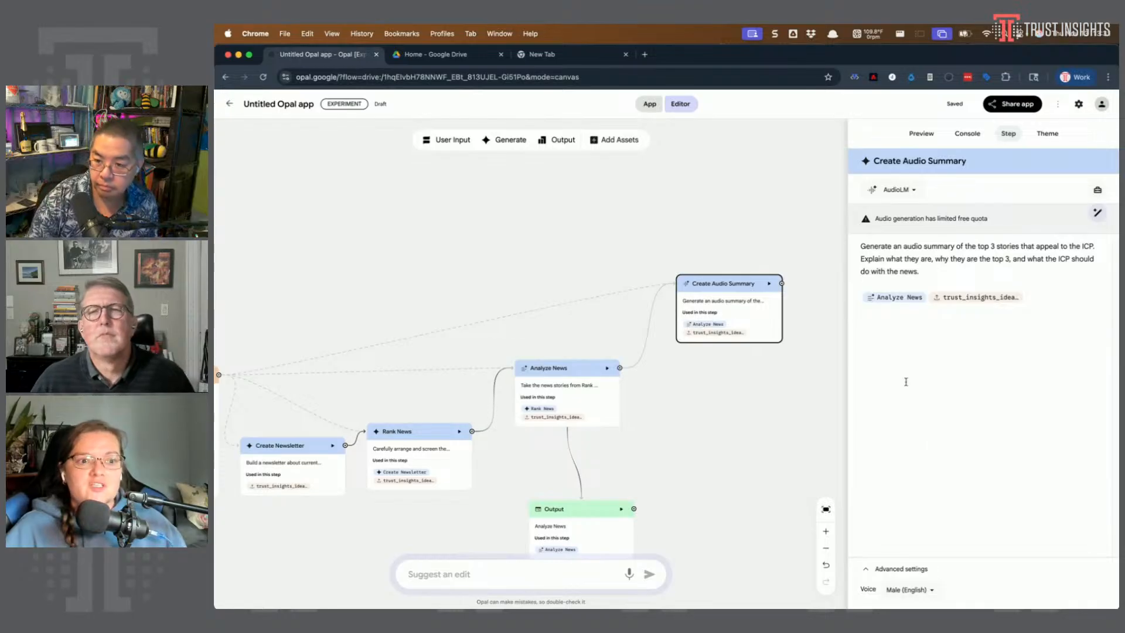
click(738, 488)
click(706, 327)
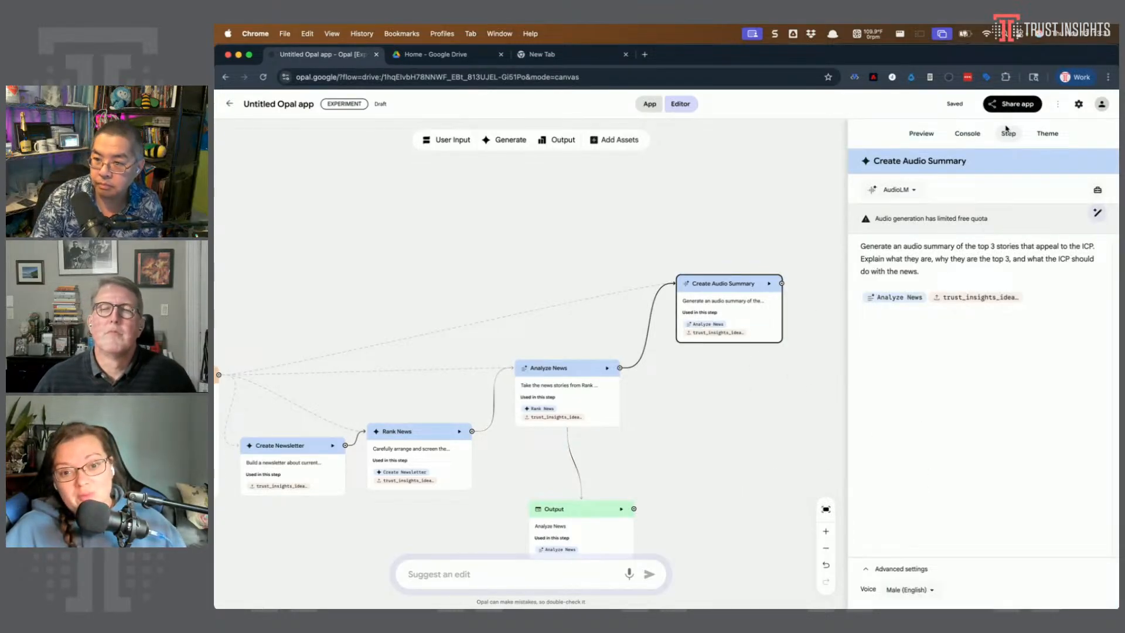
Open the console output of Create Audio Summary and download the generated audio
click(967, 134)
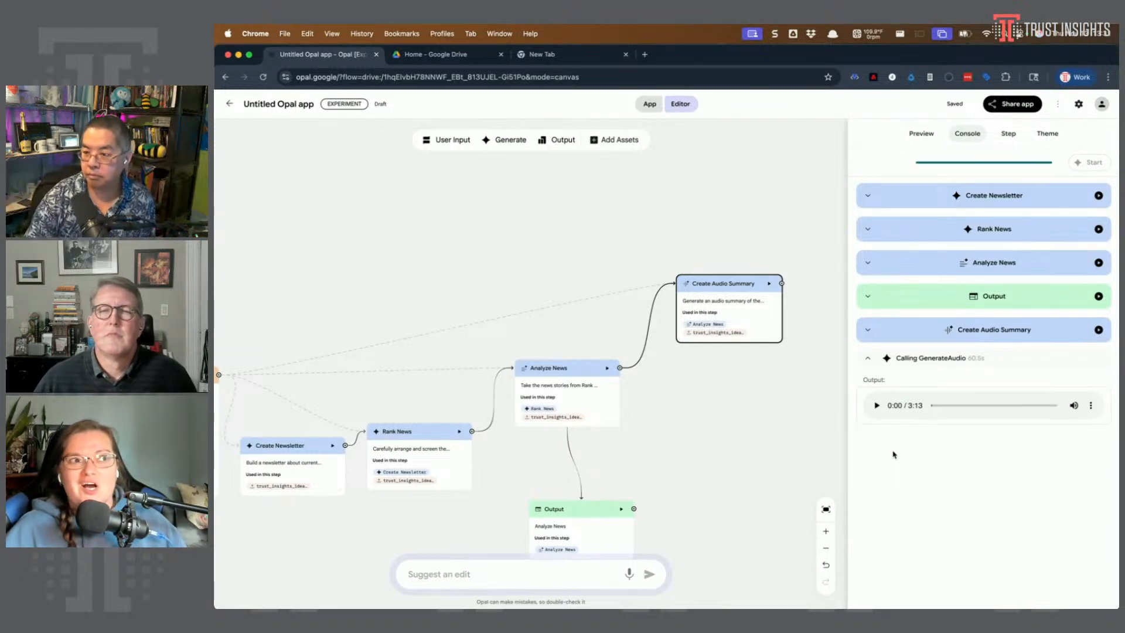
click(1091, 405)
click(1032, 382)
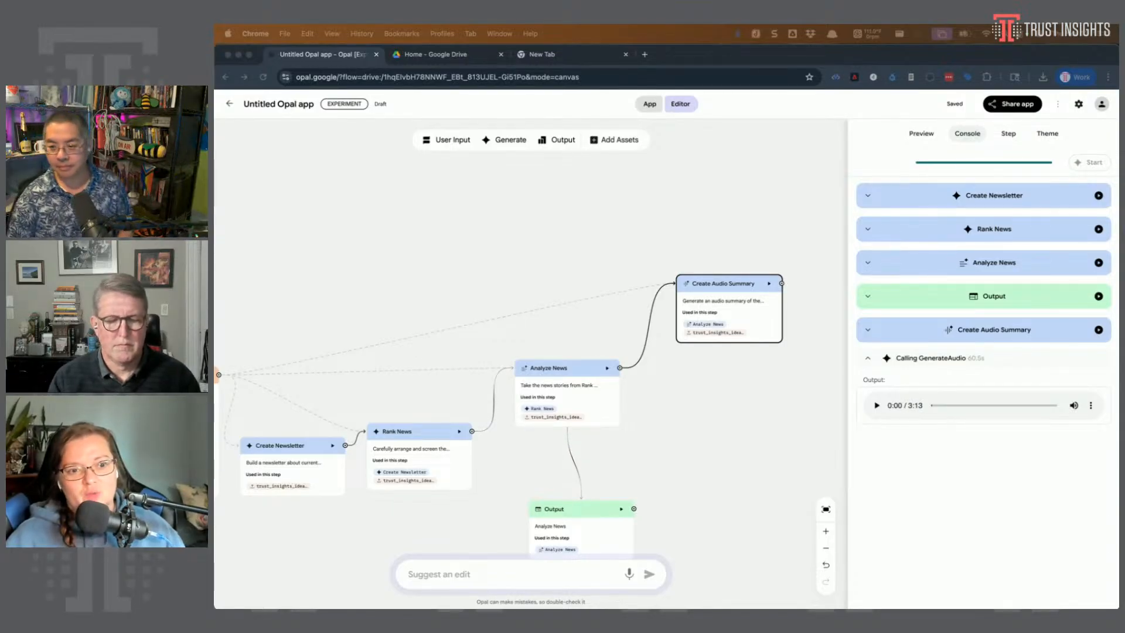
Move the Trust Insights Ideal Customer Profile file above Rank News on the canvas
click(824, 510)
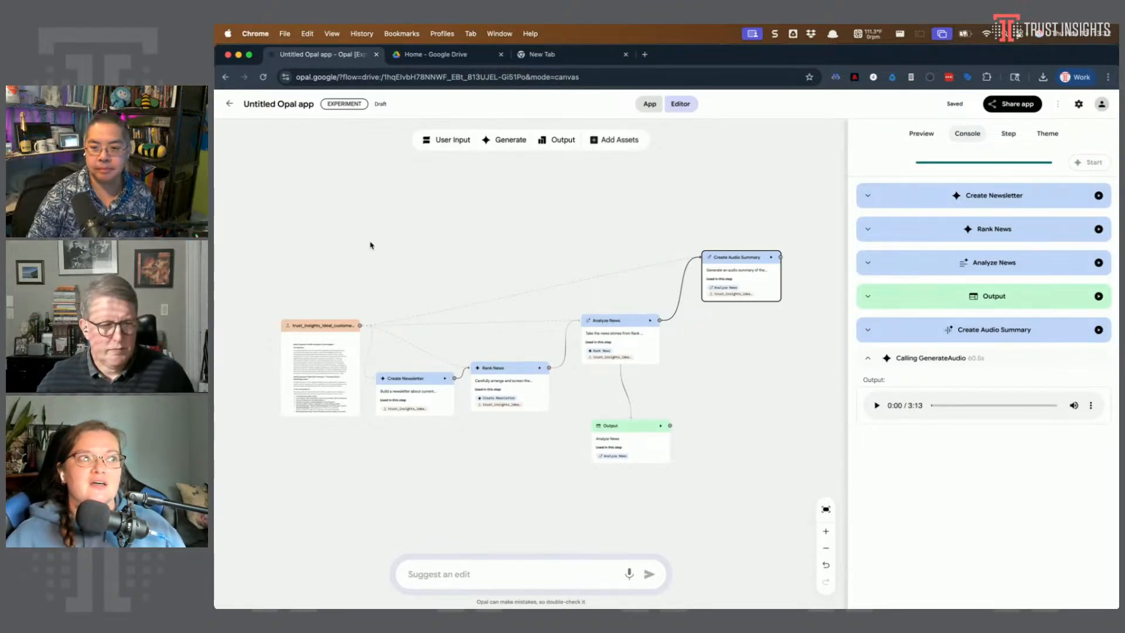
drag(315, 330, 495, 203)
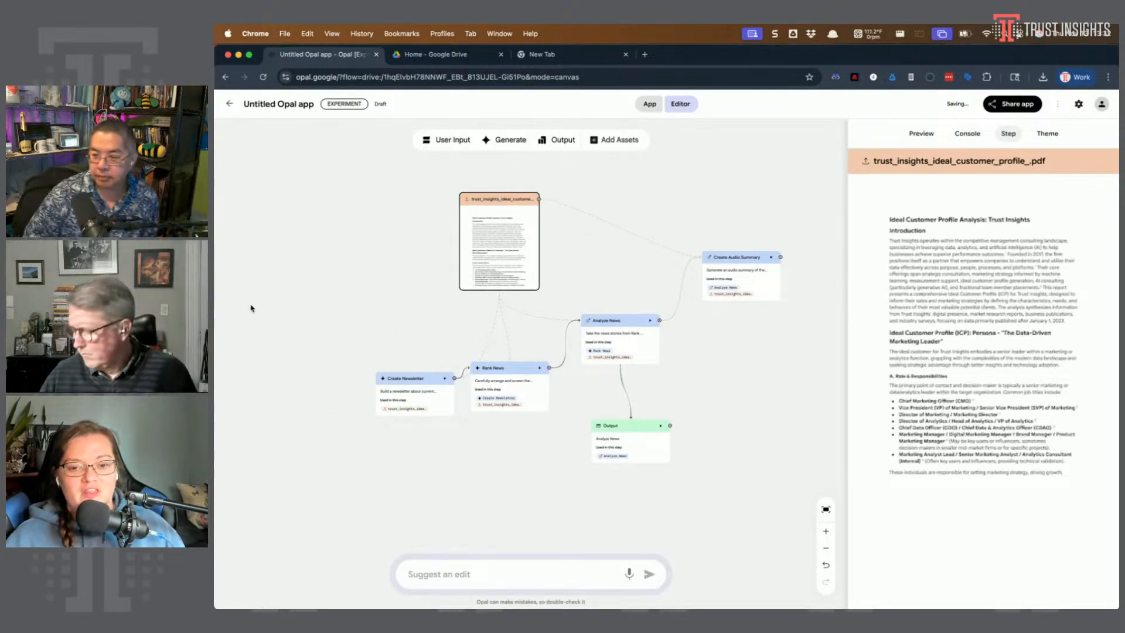
Move the customer profile file closer to Rank News and the Output step below Create Audio Summary, fitting the whole flow in view
click(292, 309)
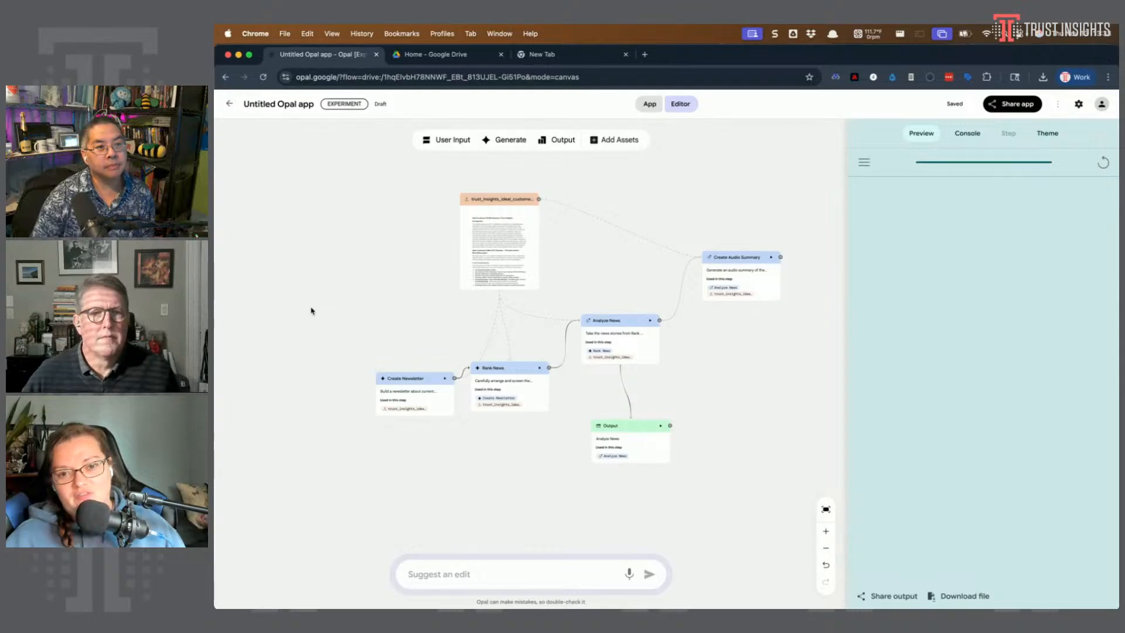
drag(500, 201, 487, 238)
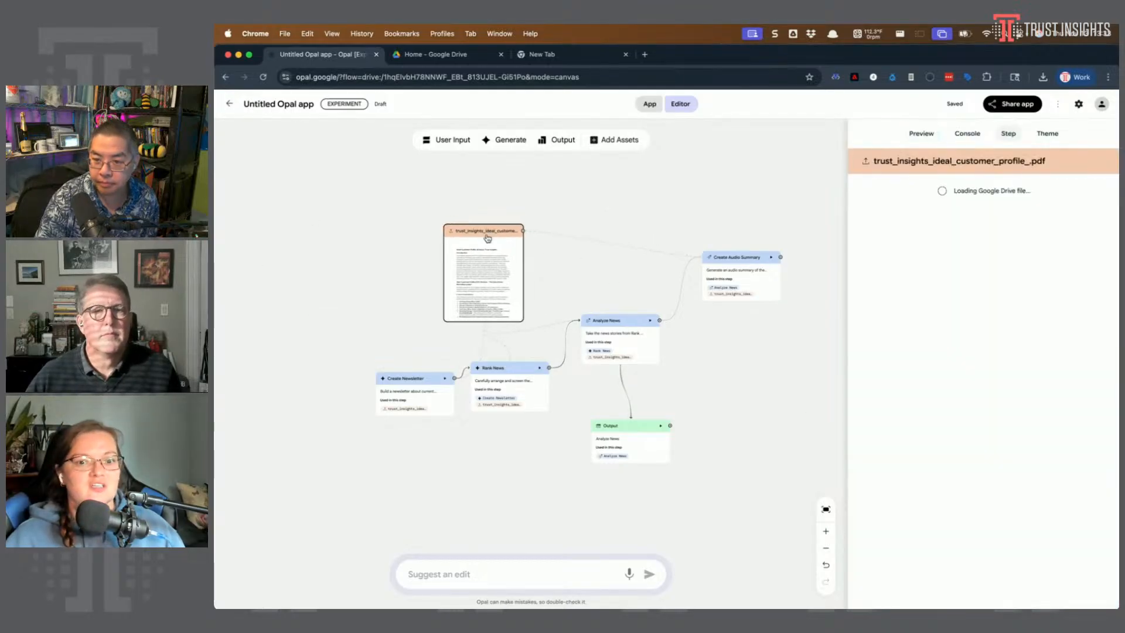
drag(640, 427, 731, 392)
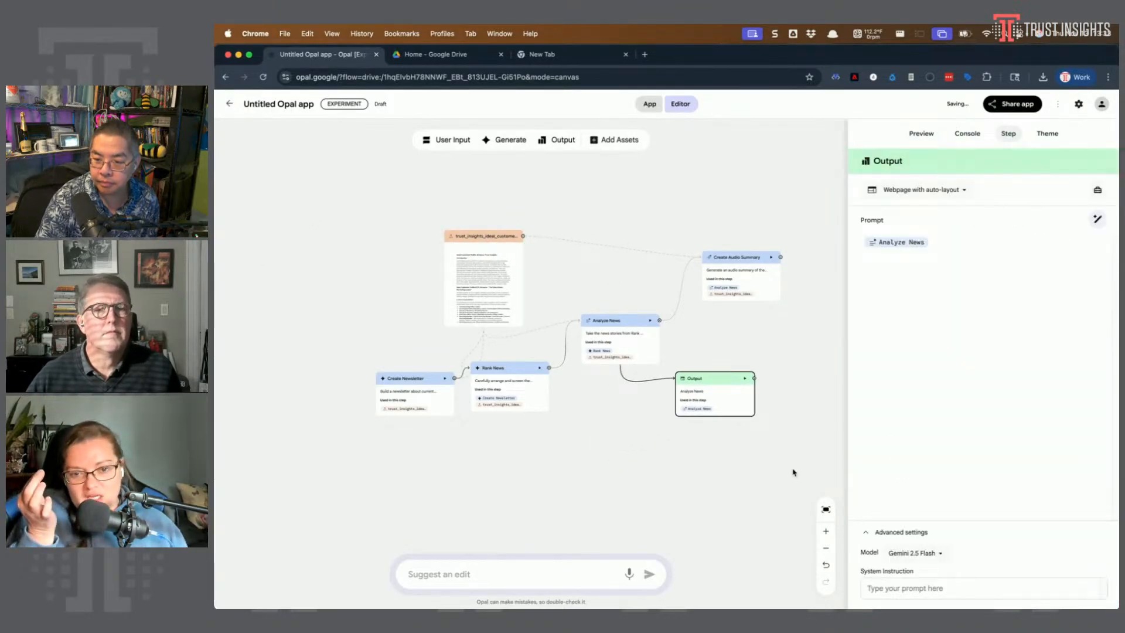
click(826, 509)
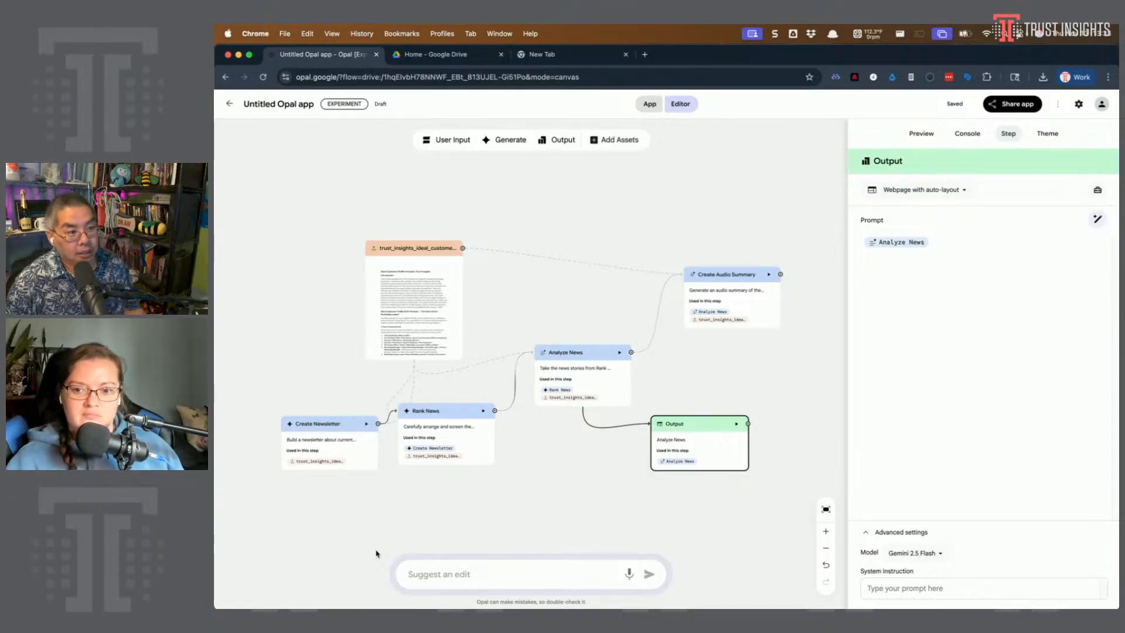
Check which types of assets can be added to the flow without adding one
click(698, 159)
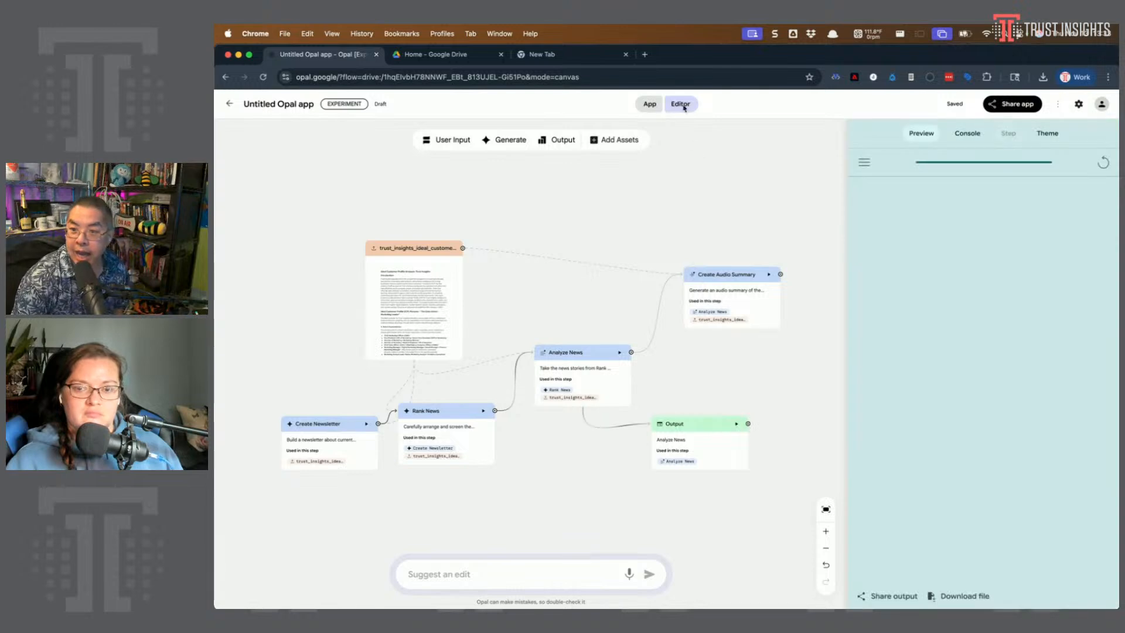
click(607, 140)
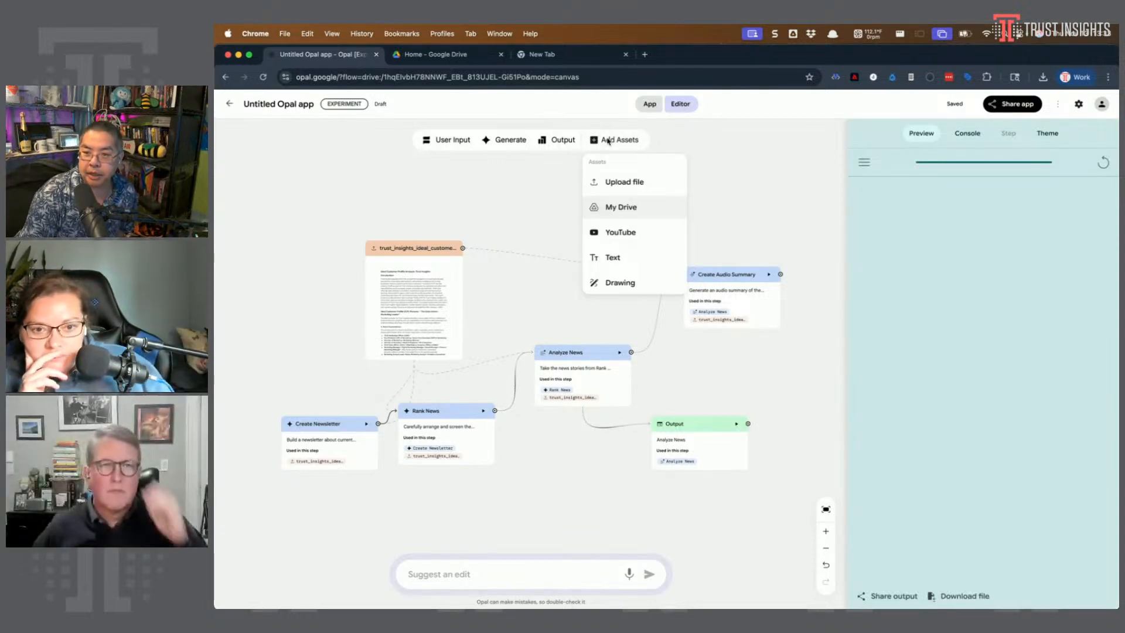
click(493, 215)
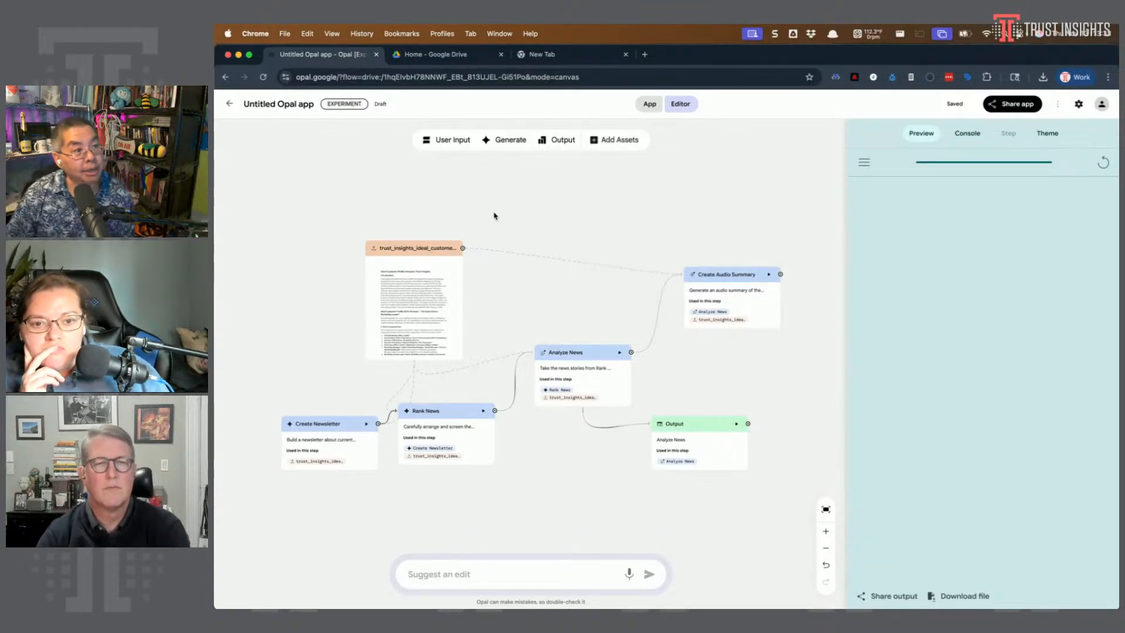